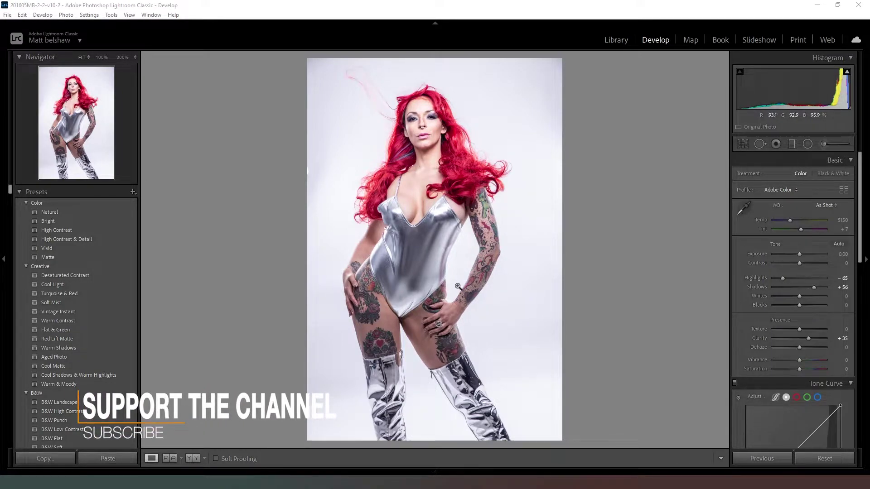
Open the Lightroom photo as a smart object in Photoshop and maximise the Photoshop window
right_click(414, 224)
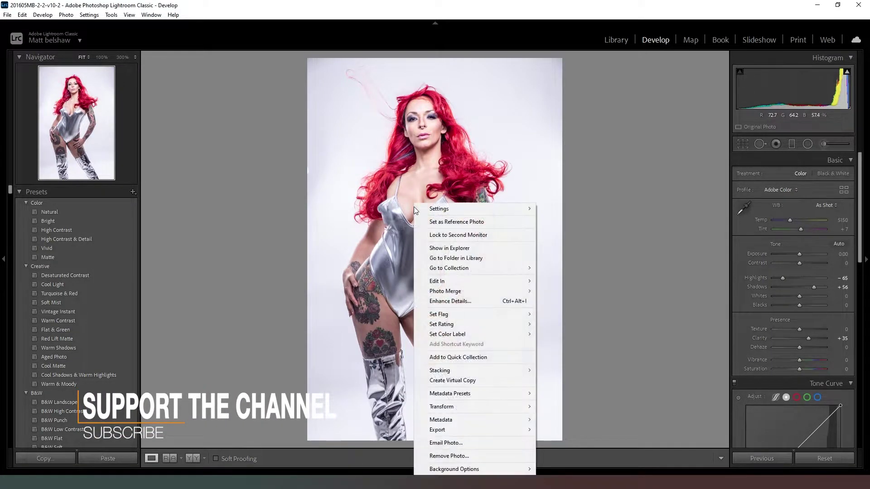
mouse_move(498, 282)
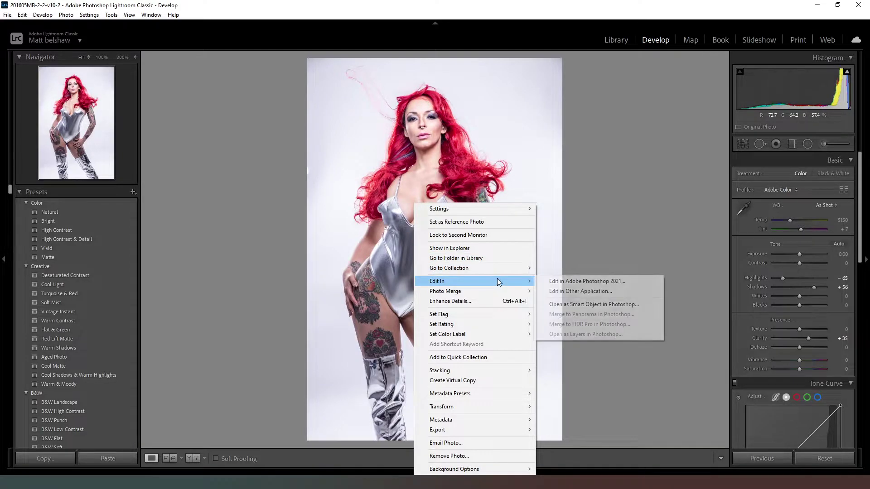
left_click(603, 307)
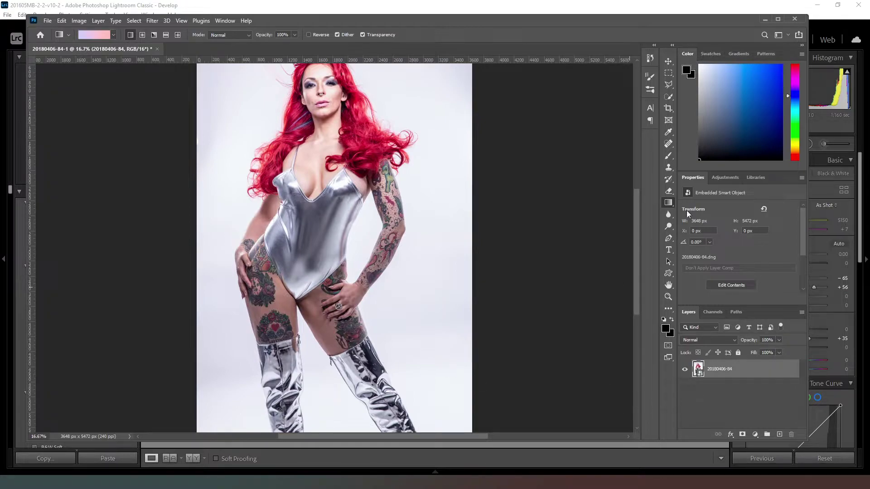
left_click(778, 20)
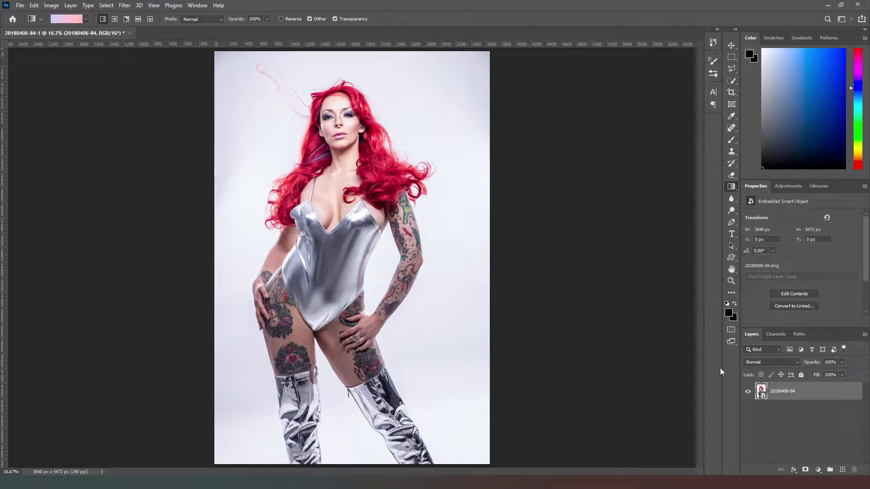
Open the Liquify filter for the photo's smart object layer
left_click(126, 8)
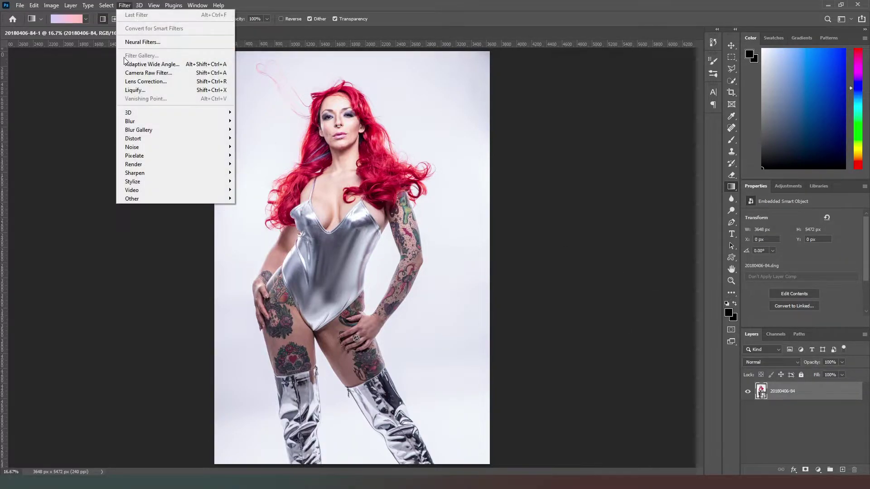
left_click(145, 89)
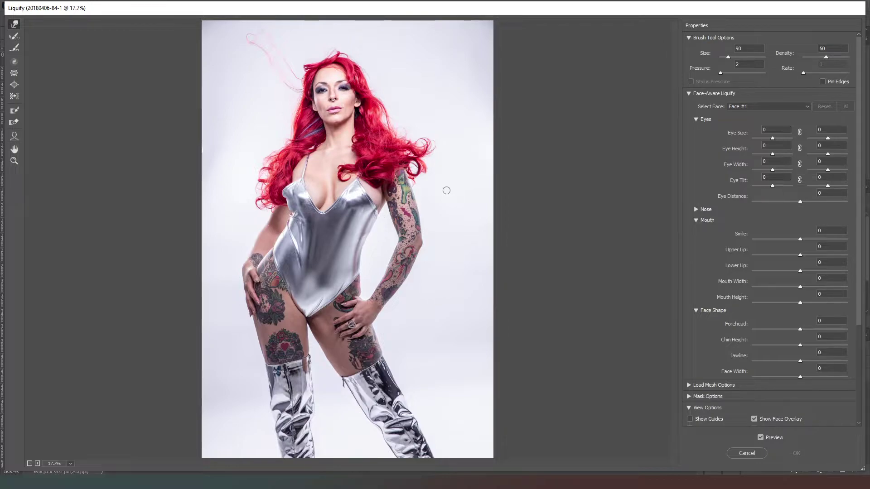
left_click(403, 225, "ctrl")
left_click(404, 225, "ctrl")
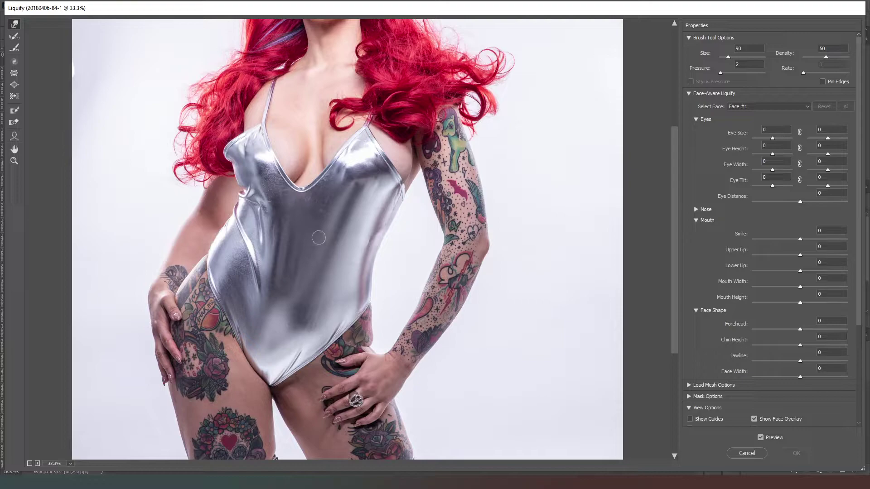
Enlarge the Forward Warp brush and push in the hip beside the model's untattooed forearm
key("bracketright")
key("bracketright")
key("bracketright")
key("bracketright")
key("bracketright")
key("bracketright")
key("bracketright")
key("bracketright")
mouse_move(192, 244)
left_mouse_down()
mouse_move(222, 243)
mouse_move(198, 205)
mouse_move(232, 214)
mouse_move(245, 235)
mouse_move(215, 221)
mouse_move(240, 232)
mouse_move(209, 258)
mouse_move(239, 267)
mouse_move(212, 255)
mouse_move(215, 246)
mouse_move(205, 259)
mouse_move(247, 290)
mouse_move(225, 254)
mouse_move(246, 275)
mouse_move(218, 262)
left_mouse_up()
Push the area beside the untattooed upper arm and waist inward with the Forward Warp brush at size 600
key("bracketleft")
key("bracketleft")
key("bracketleft")
key("bracketleft")
key("bracketleft")
key("bracketleft")
key("bracketright")
key("bracketright")
key("bracketright")
key("bracketright")
left_click_drag(180, 194, 211, 189)
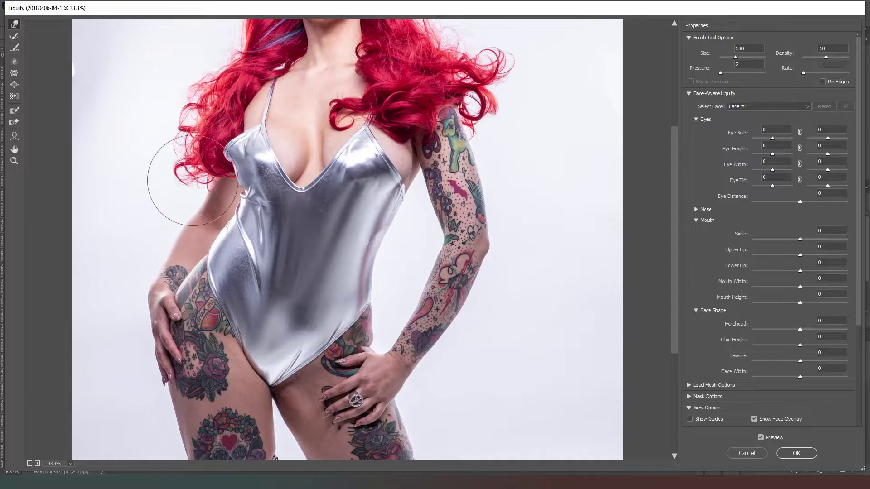
Smooth the bodysuit's creased waist edge next to the untattooed arm using the Forward Warp brush
key("bracketleft")
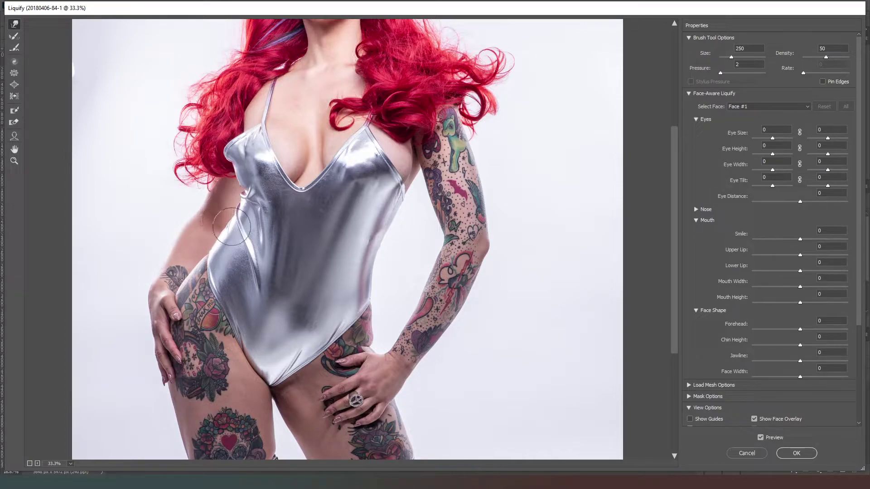
key("bracketright")
key("bracketright")
key("bracketright")
key("bracketright")
mouse_move(238, 214)
left_mouse_down()
mouse_move(258, 234)
mouse_move(235, 221)
left_mouse_up()
Reshape the curve from the waist to the hip on the bodysuit, starting with the Forward Warp brush at size 500
key("bracketleft")
key("bracketleft")
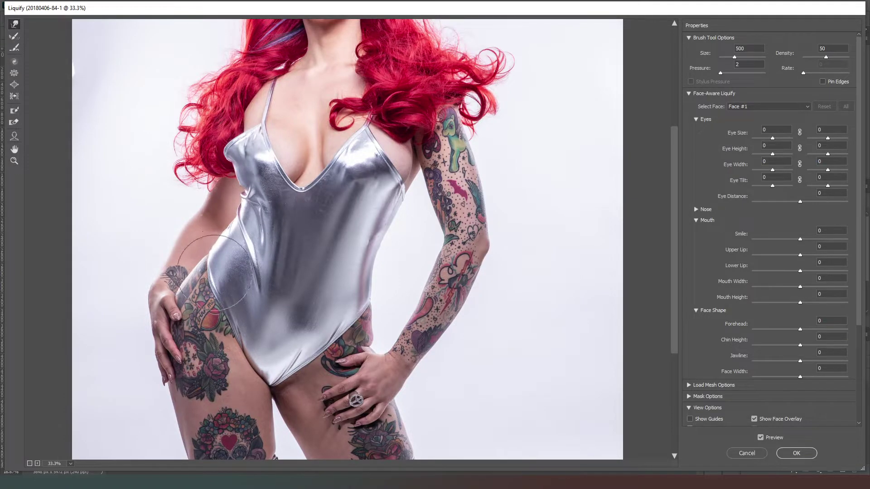
mouse_move(214, 269)
left_mouse_down()
mouse_move(200, 301)
mouse_move(210, 268)
left_mouse_up()
key("bracketleft")
key("bracketright")
key("bracketright")
key("bracketright")
key("bracketright")
key("bracketright")
left_click_drag(246, 228, 226, 254)
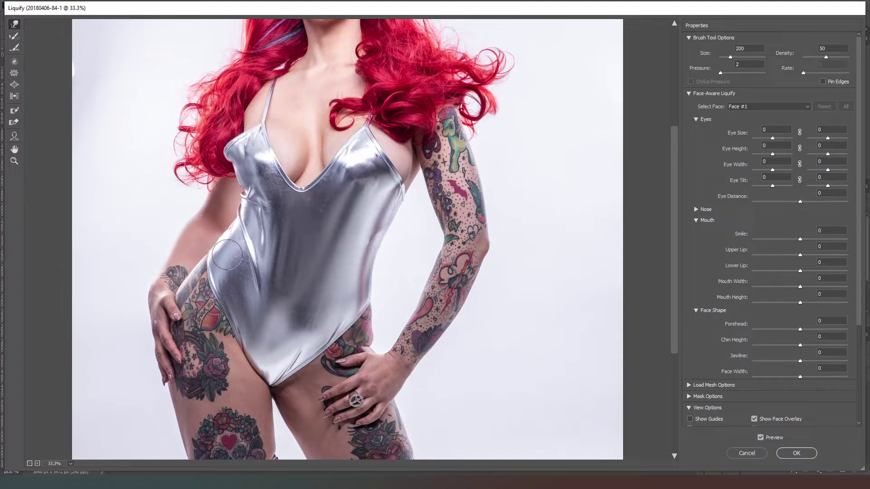
Refine the outer and inner contours of the tattooed arm with Forward Warp brush sizes between 300 and 500
key("bracketright")
key("bracketright")
key("bracketright")
key("bracketright")
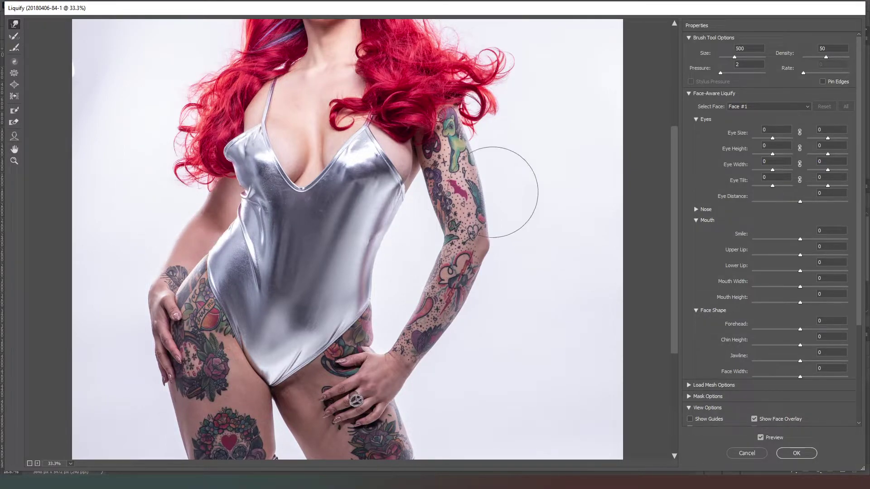
key("bracketleft")
key("bracketleft")
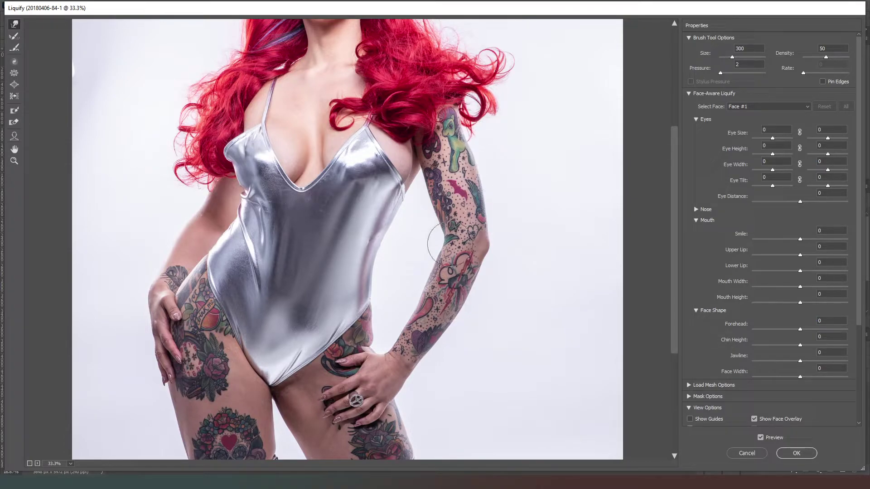
key("bracketright")
key("bracketright")
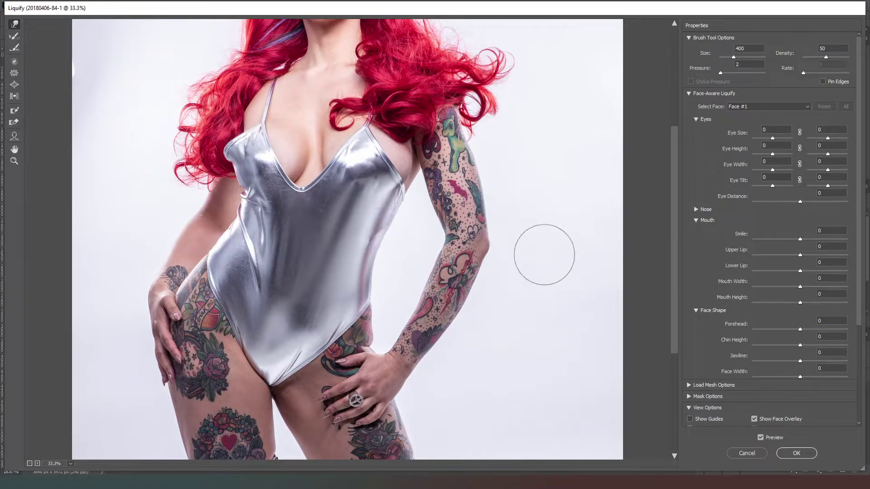
Refine the outer thigh edge above the boot with the Forward Warp brush reduced to 200 and 150
scroll(678, 213, "down", 5)
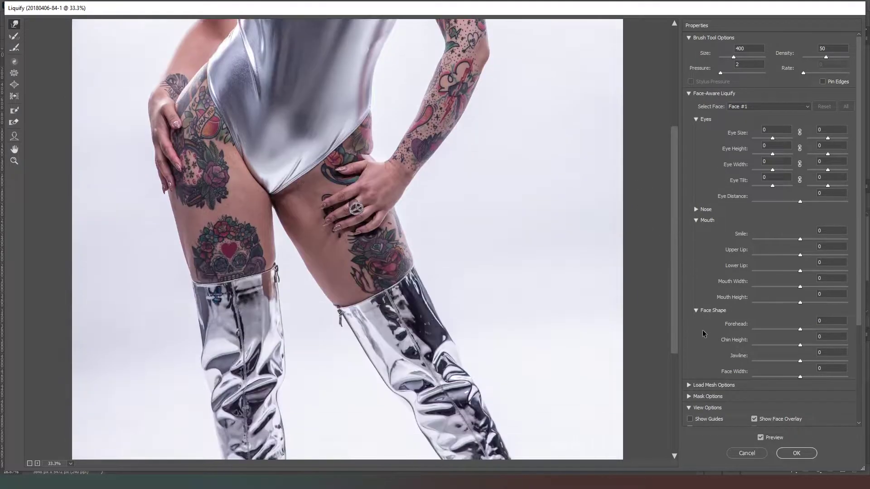
key("bracketleft")
key("bracketleft")
key("bracketleft")
key("bracketleft")
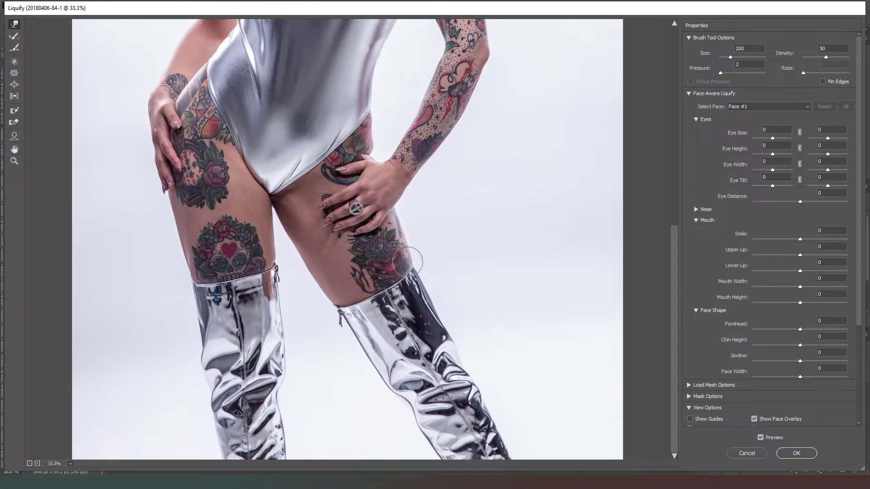
key("bracketleft")
key("bracketleft")
Push in the pointed outer edge of the bodysuit's cup beside the hair, using Forward Warp brush sizes from 150 to 300
left_click_drag(676, 274, 677, 158)
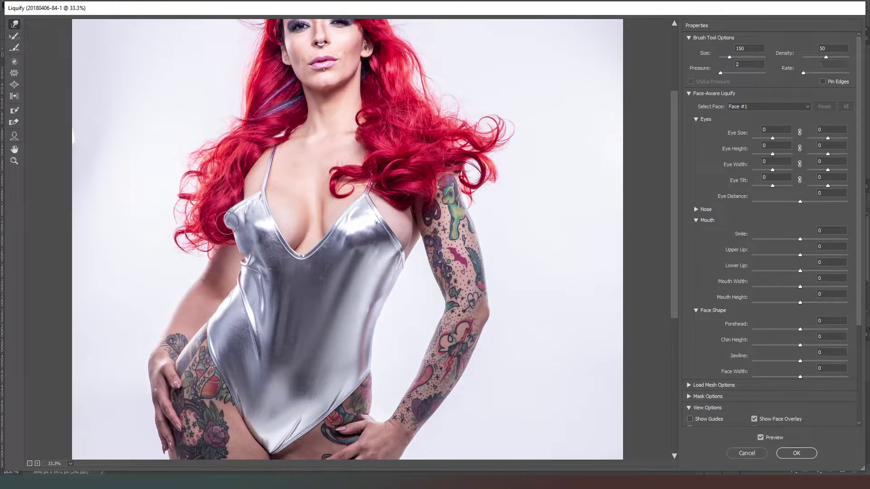
key("bracketright")
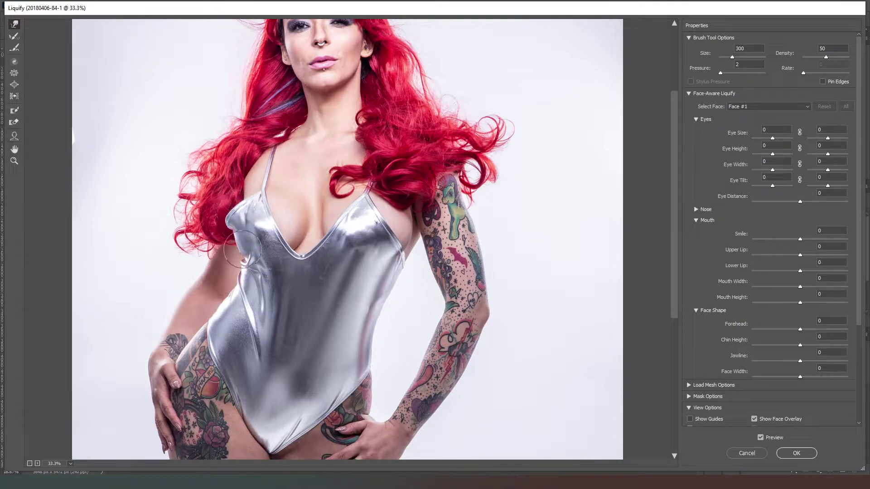
key("bracketleft")
key("bracketleft")
key("bracketleft")
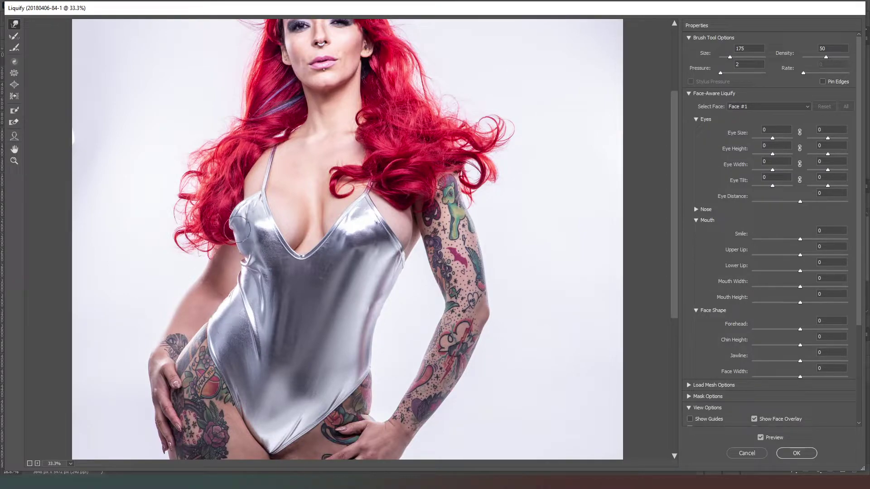
key("bracketright")
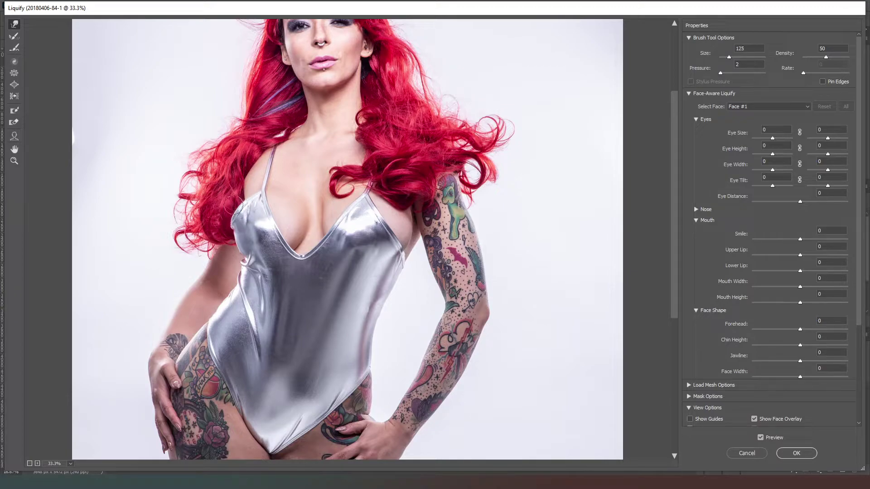
Round off the same bodysuit cup with small Forward Warp strokes, adjusting the brush size between 175 and 200
key("bracketleft")
key("bracketleft")
key("bracketleft")
key("bracketleft")
key("bracketleft")
key("bracketleft")
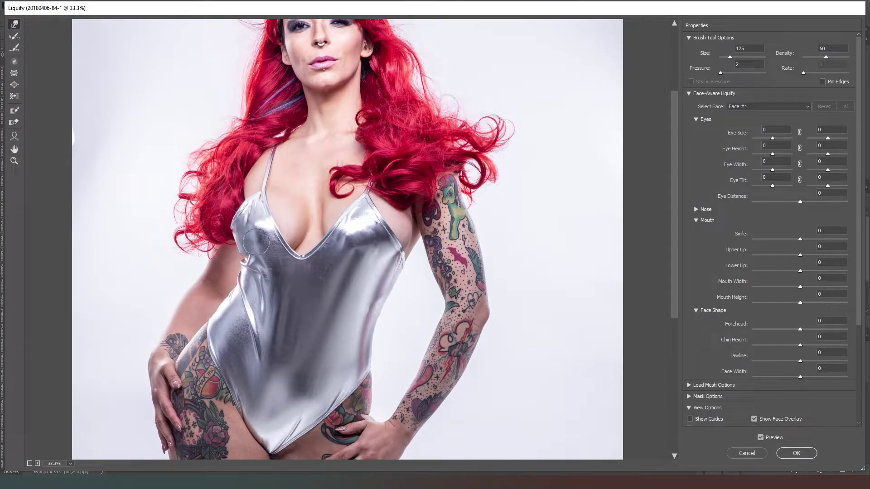
key("bracketright")
key("bracketright")
key("bracketright")
left_click_drag(255, 195, 248, 216)
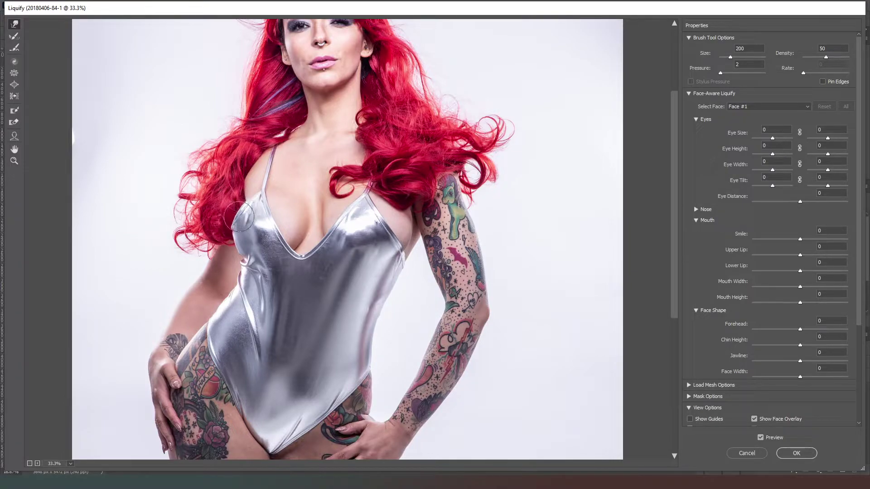
key("bracketright")
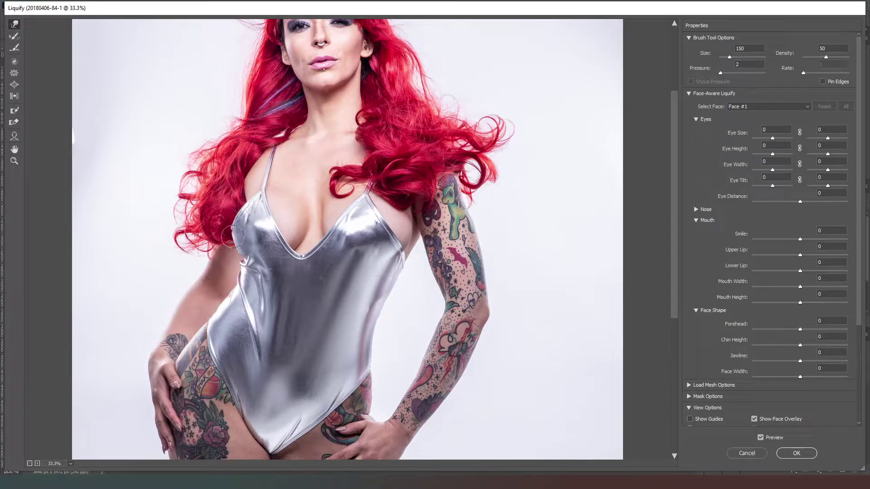
Tighten the cup's outer edge with the Pucker tool at size 100, density 16 and rate 17
left_click(332, 246, "ctrl")
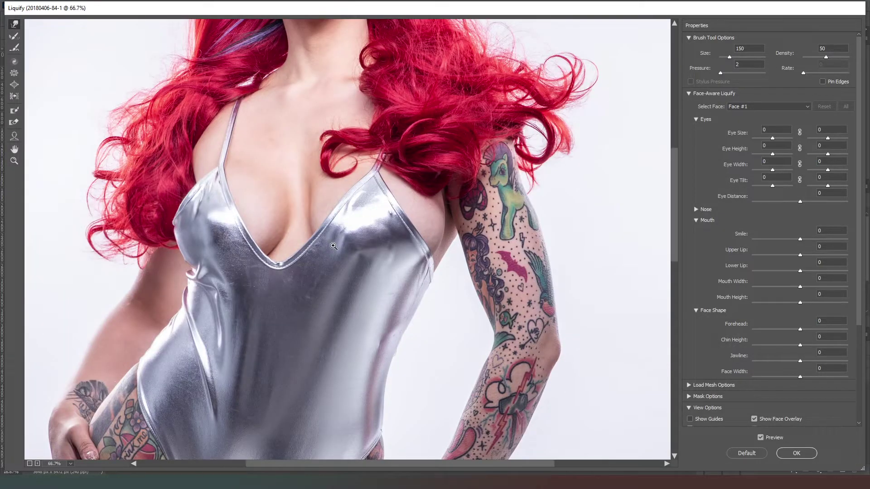
left_click(333, 246, "ctrl")
left_click_drag(317, 217, 657, 276)
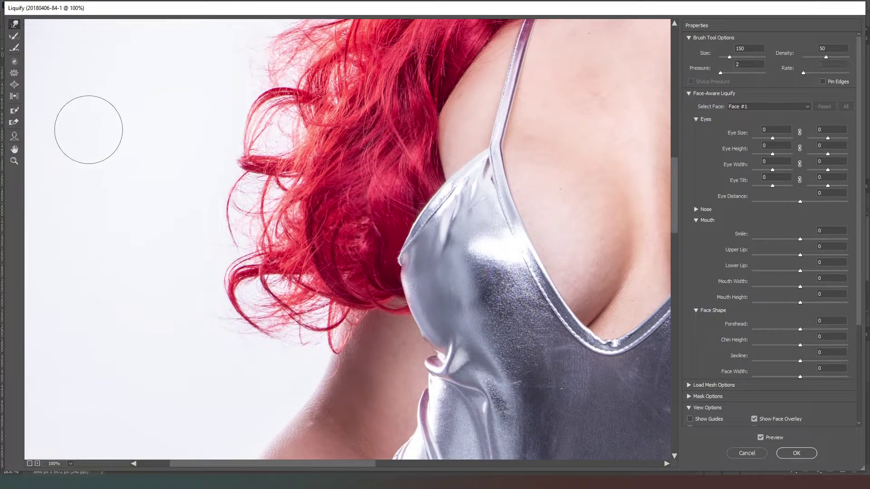
left_click(14, 75)
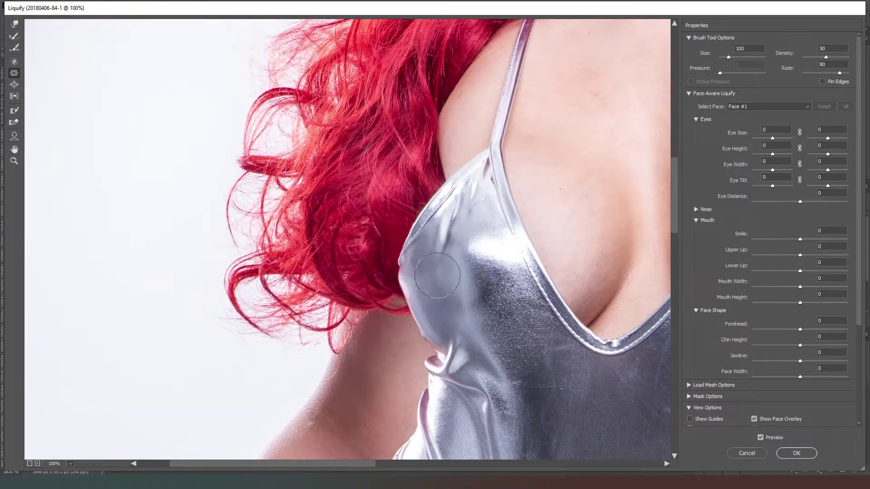
key("ctrl+space")
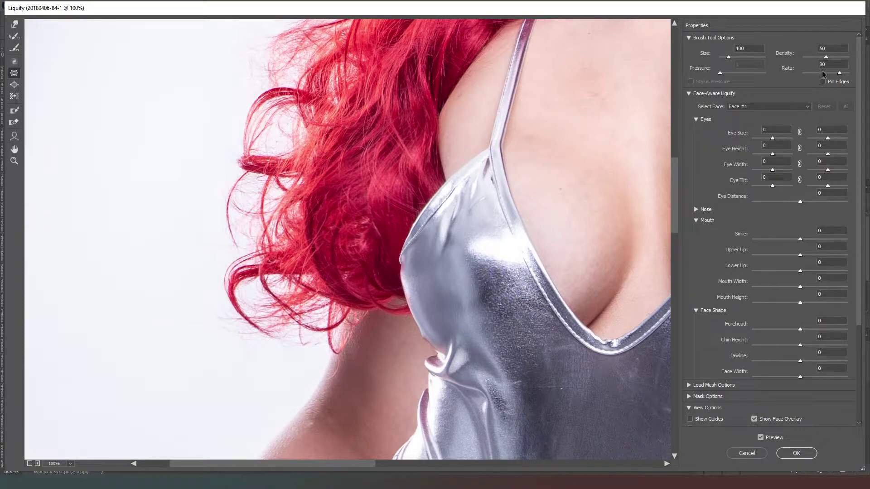
left_click_drag(809, 78, 808, 78)
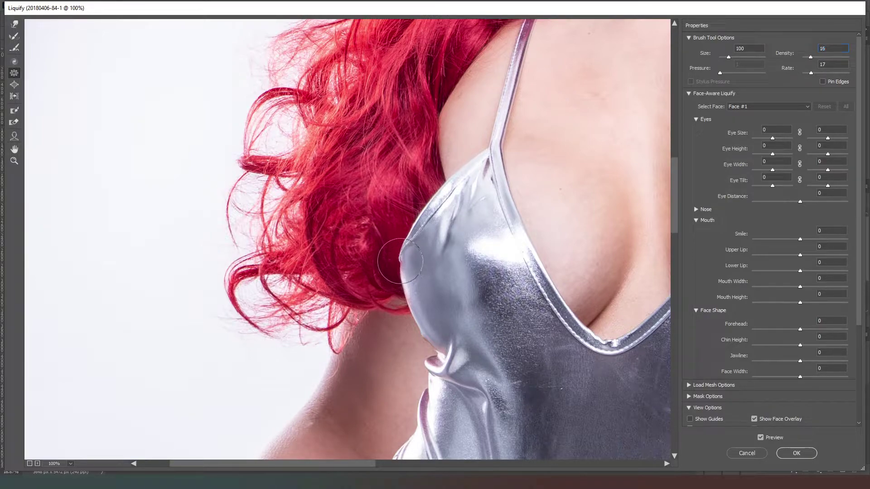
key("ctrl+space")
Return to the Forward Warp tool and set its brush size to 400 for the whole figure
left_click(14, 24)
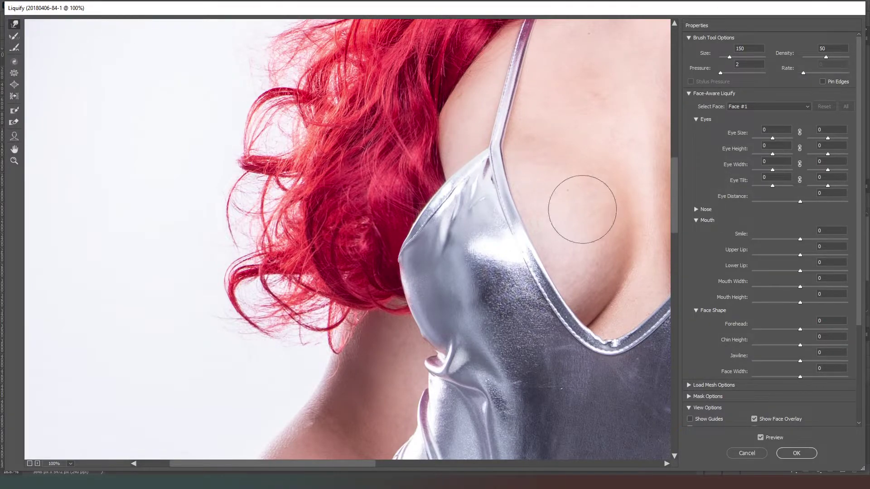
left_click(439, 407, "ctrl+alt")
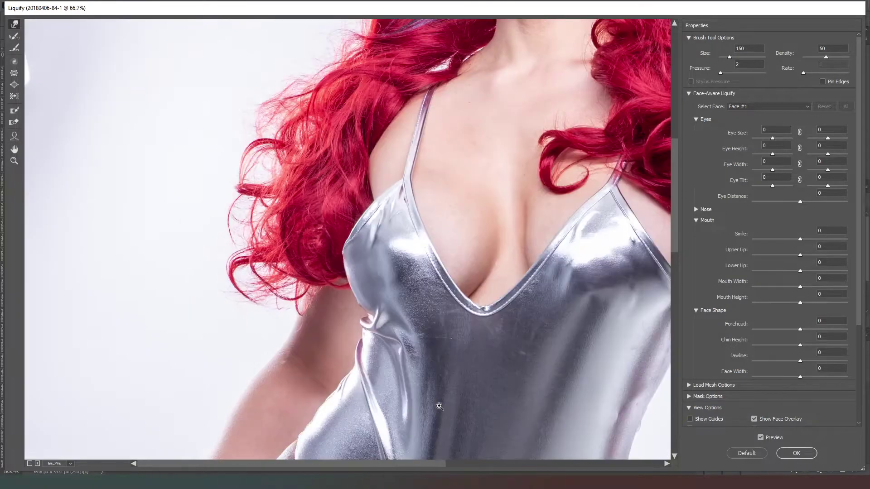
left_click(439, 406, "ctrl+alt")
left_click(439, 406, "ctrl+alt")
left_click(439, 406, "ctrl+alt")
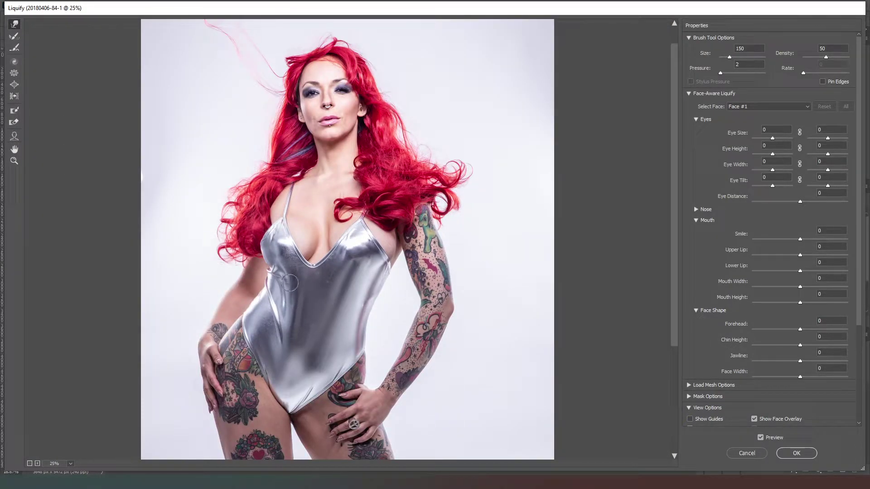
key("bracketright")
key("bracketright")
key("bracketright")
key("bracketright")
key("bracketright")
key("bracketright")
key("bracketright")
key("bracketleft")
key("bracketleft")
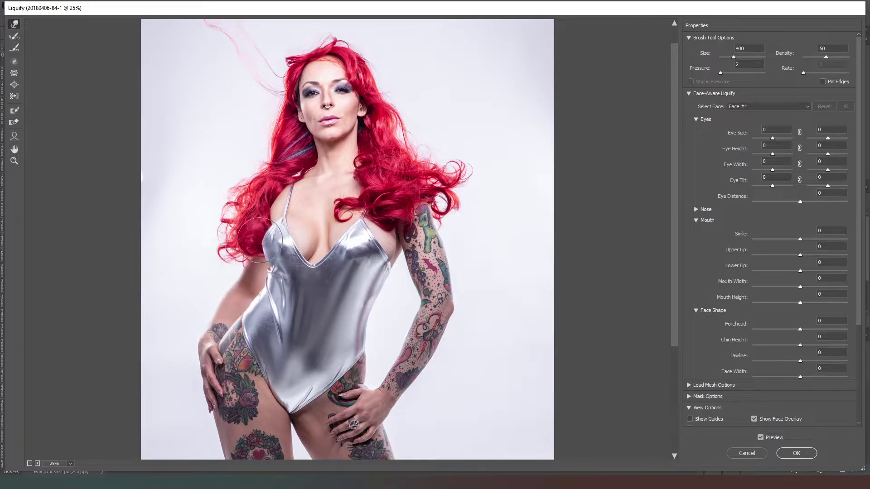
Reshape the jawline on both sides of the chin with the Forward Warp brush at size 200
key("bracketleft")
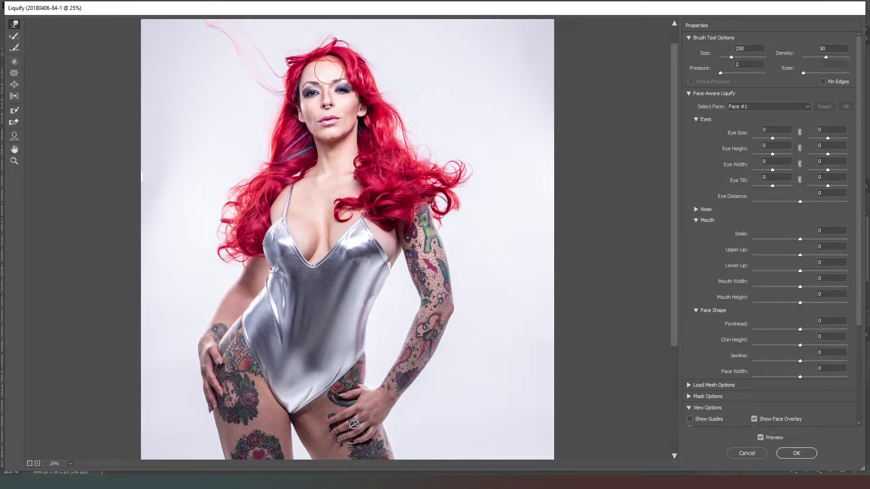
key("ctrl+equal")
key("ctrl+equal")
left_click_drag(356, 93, 295, 313)
key("bracketleft")
key("bracketleft")
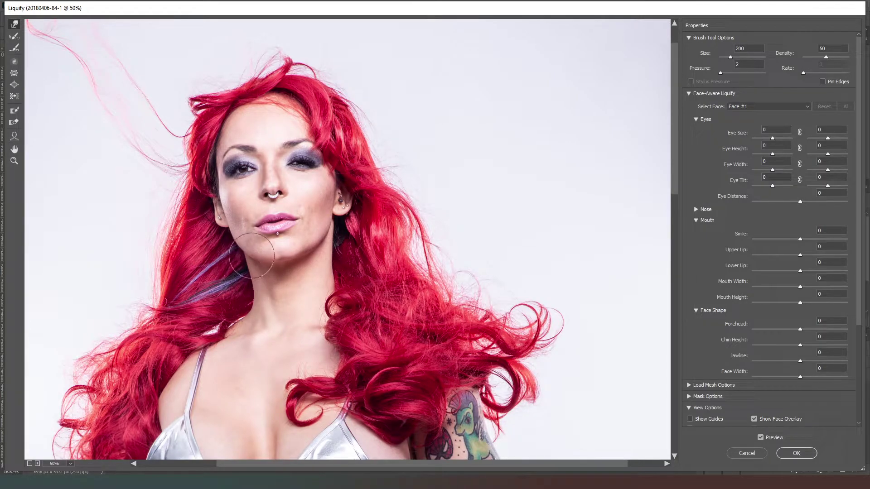
left_click_drag(248, 251, 238, 255)
mouse_move(308, 260)
left_mouse_down()
mouse_move(327, 260)
mouse_move(310, 245)
mouse_move(301, 245)
mouse_move(308, 258)
mouse_move(294, 248)
mouse_move(314, 254)
left_mouse_up()
Refine the chin and neck contour with the Forward Warp brush at sizes 125 to 200 and apply the Liquify filter
key("bracketleft")
key("bracketleft")
key("bracketleft")
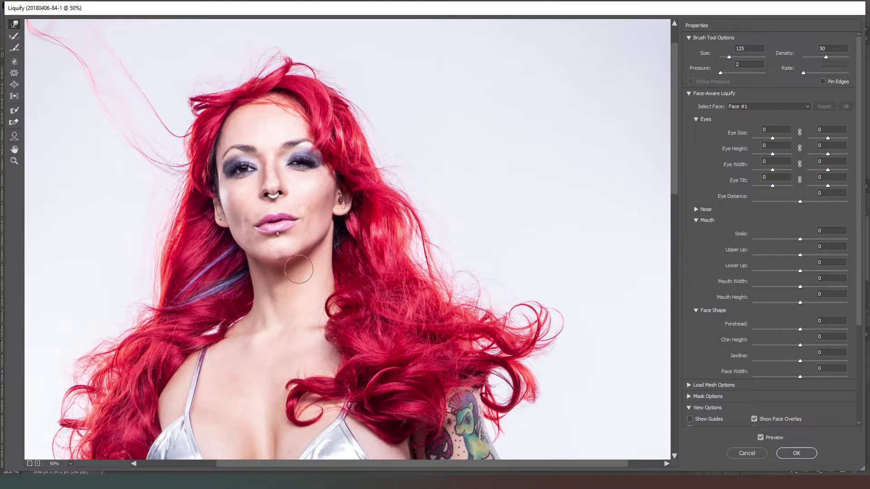
key("bracketright")
key("bracketright")
key("bracketright")
key("ctrl+0")
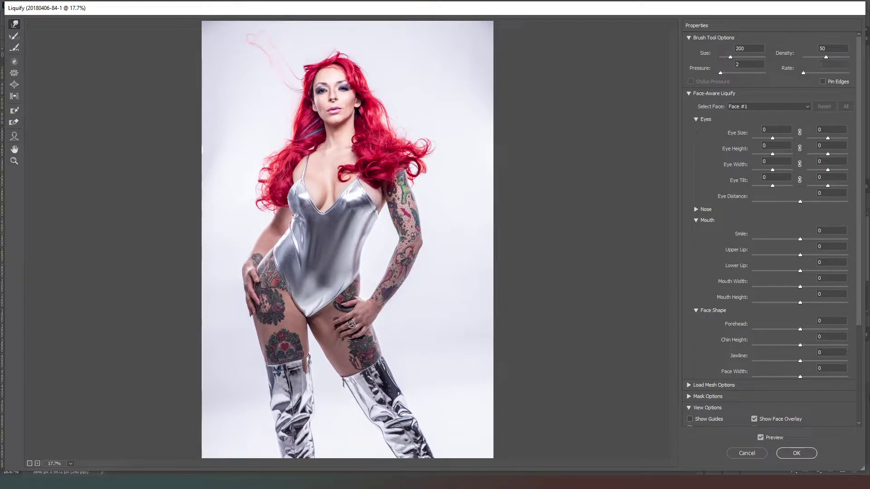
left_click(800, 455)
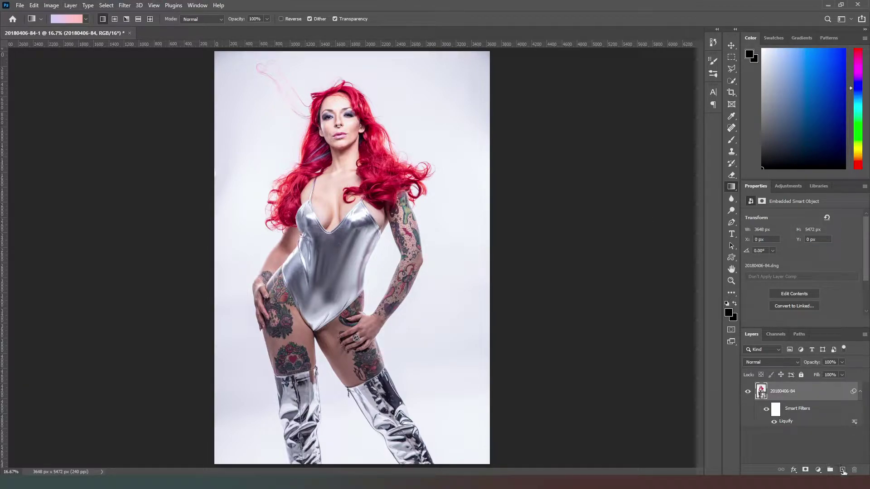
Merge the visible image into a new layer, duplicate it, and group the two copies under the name "Skin Softening"
key("ctrl+shift+alt+e")
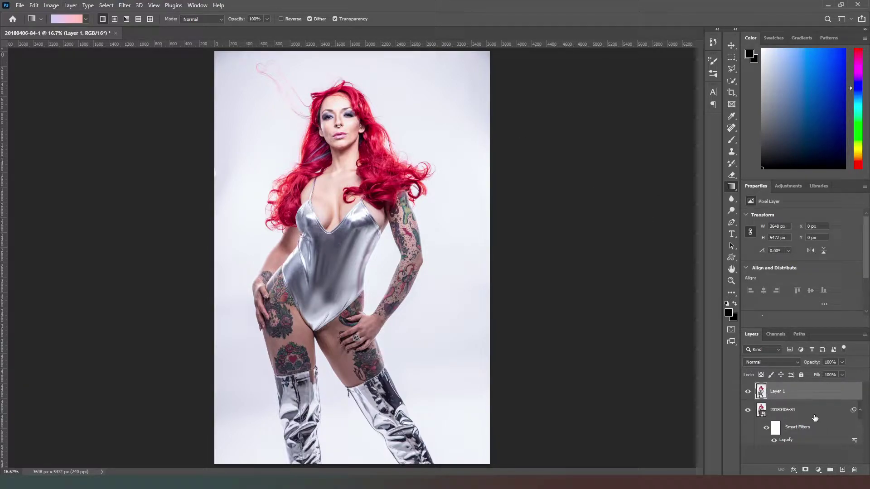
key("ctrl+j")
left_click(803, 410, "shift")
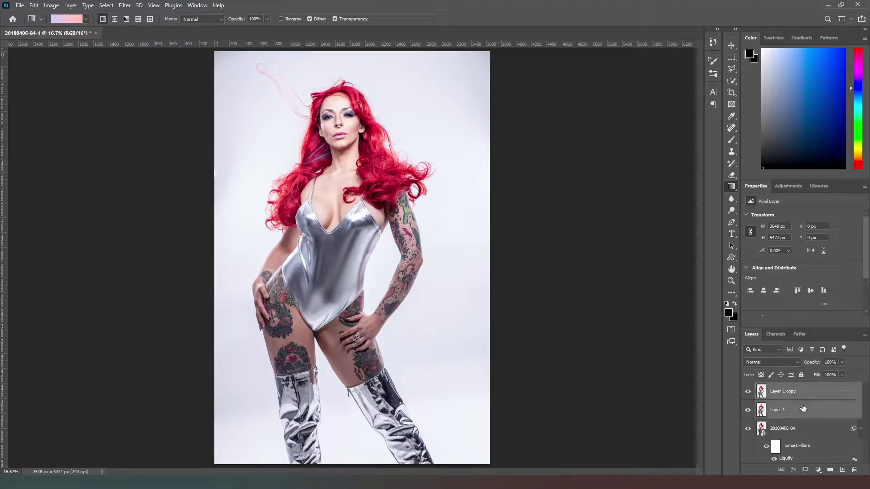
left_click(831, 472)
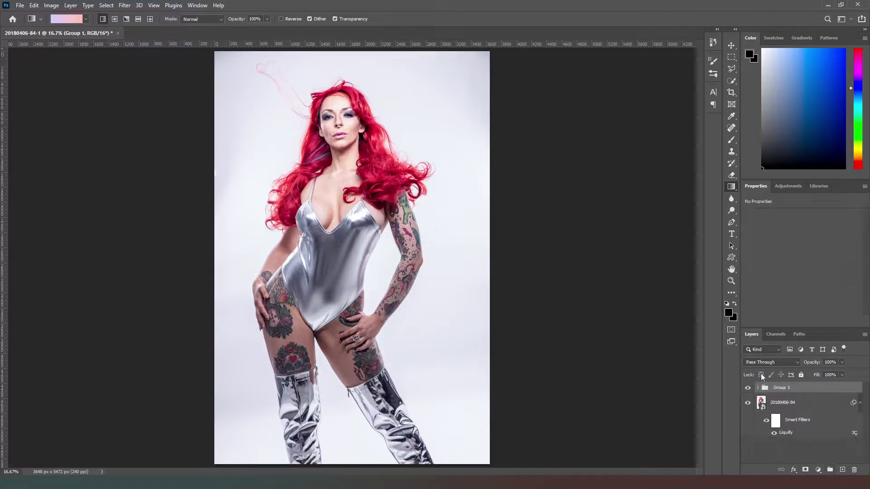
double_click(777, 388)
type("Skin Softening")
key("Return")
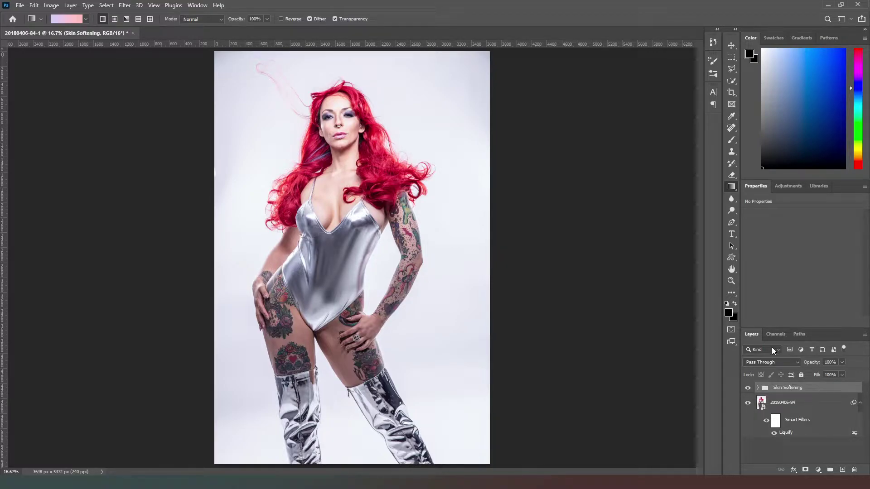
Hide the upper copy in the Skin Softening group and apply a Median filter with a 12-pixel radius to the lower copy
left_click(758, 388)
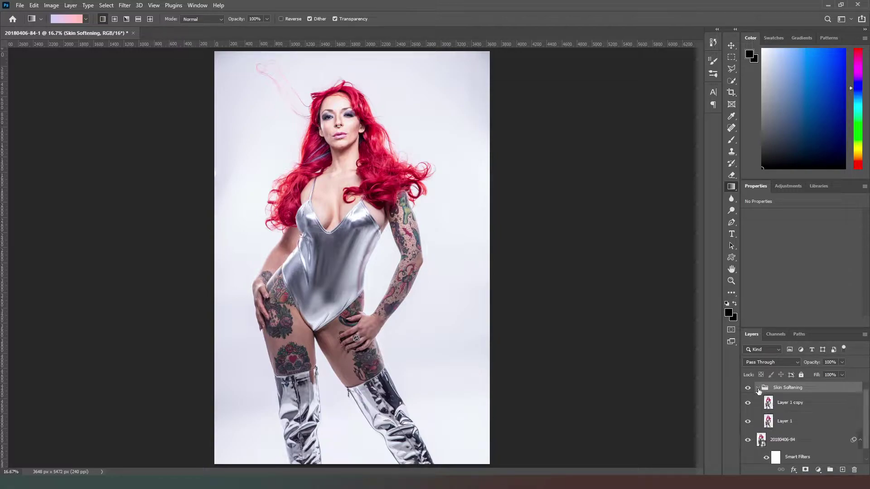
left_click(748, 404)
left_click(809, 422)
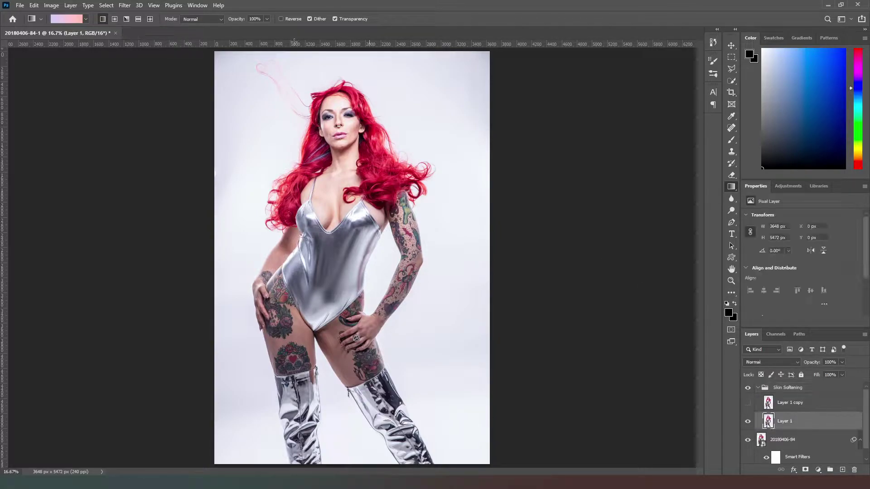
left_click(125, 5)
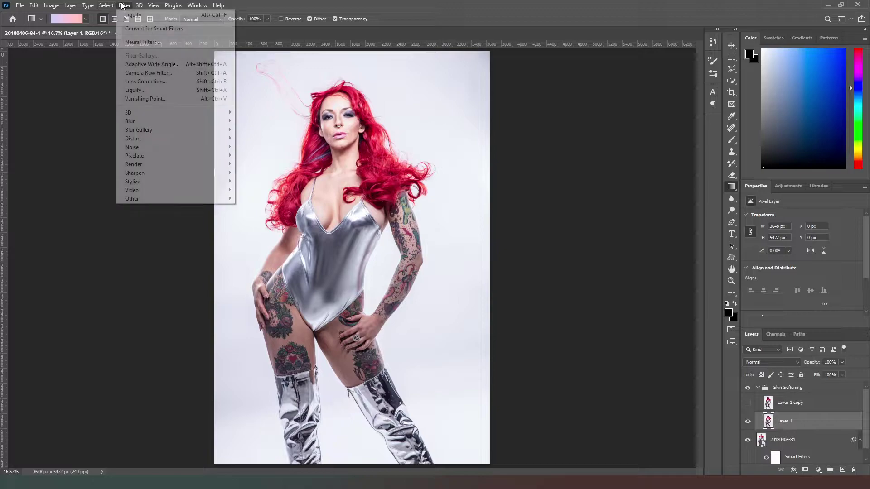
mouse_move(173, 151)
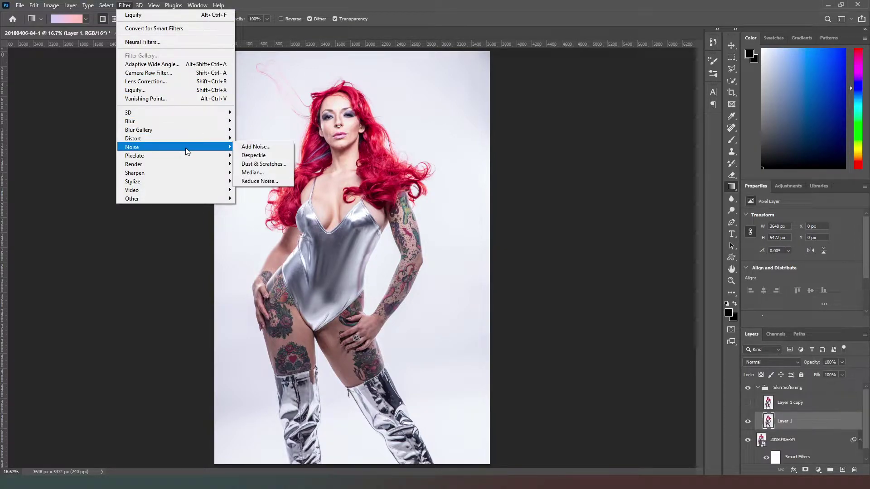
left_click(251, 173)
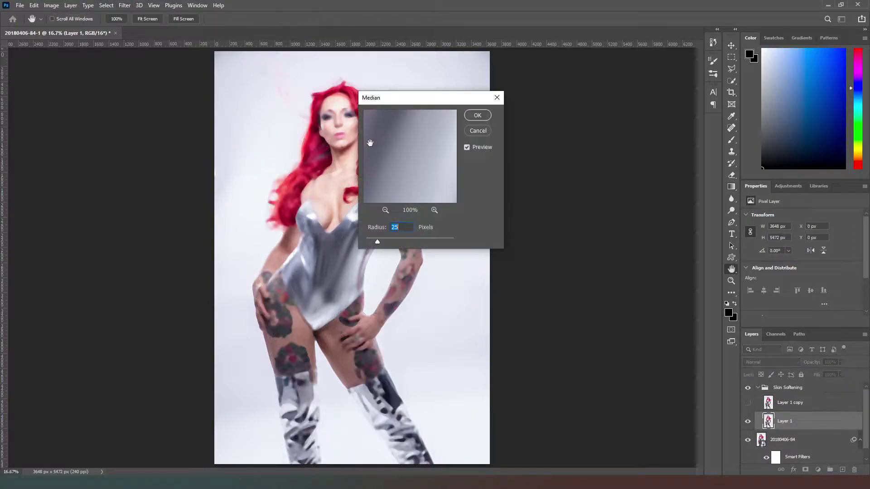
type("12")
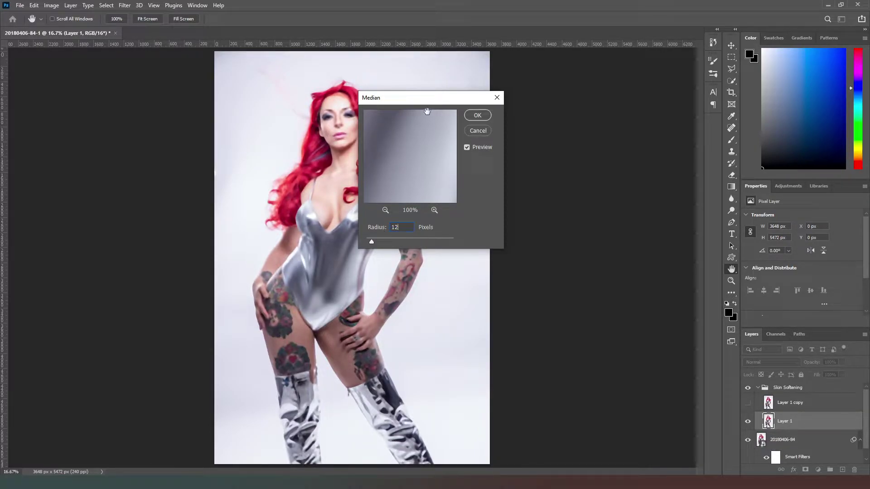
left_click(479, 116)
key("g")
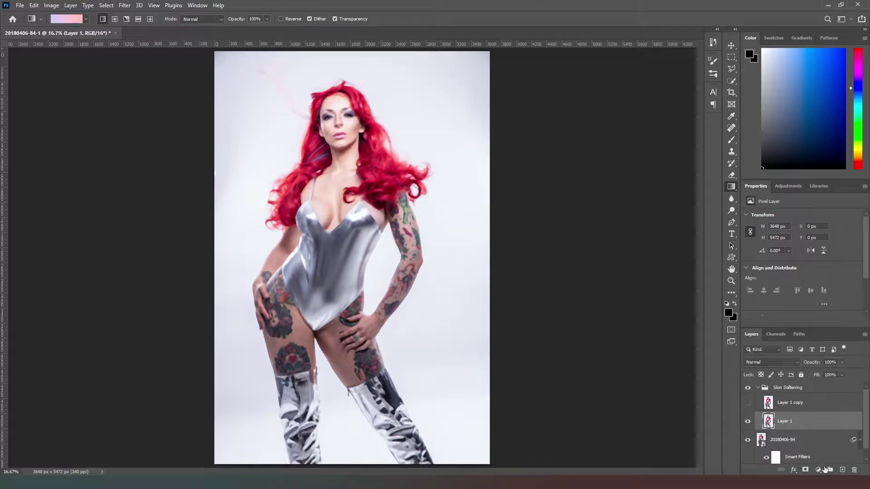
Add an empty layer above the median-filtered copy and set up a size 90 brush with a skin tone sampled from the chest
left_click(842, 470)
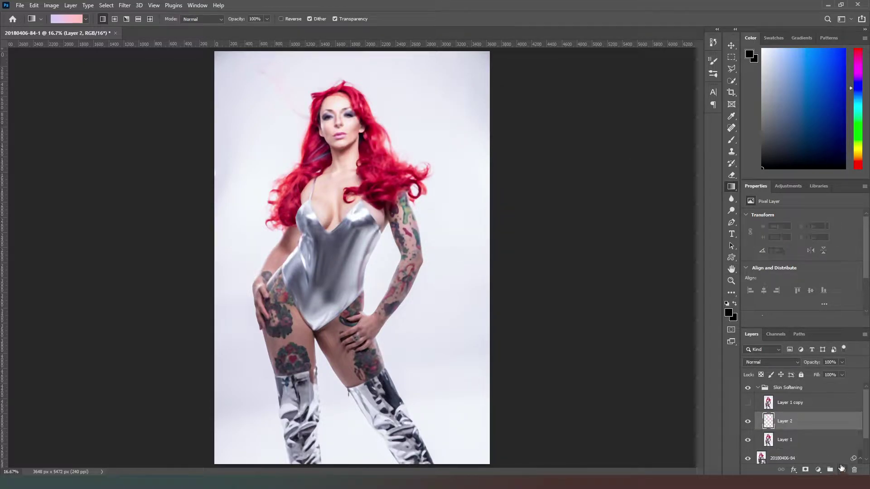
left_click(732, 140)
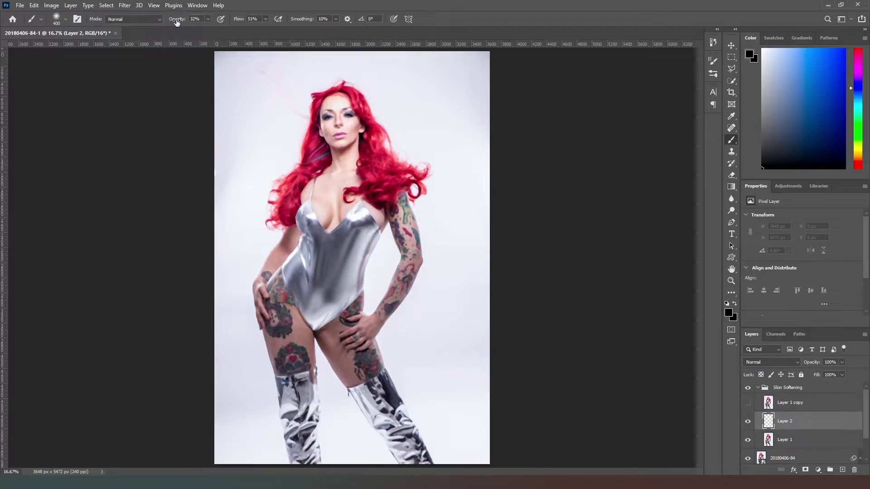
key("ctrl+plus")
key("ctrl+plus")
key("ctrl+plus")
key("ctrl+plus")
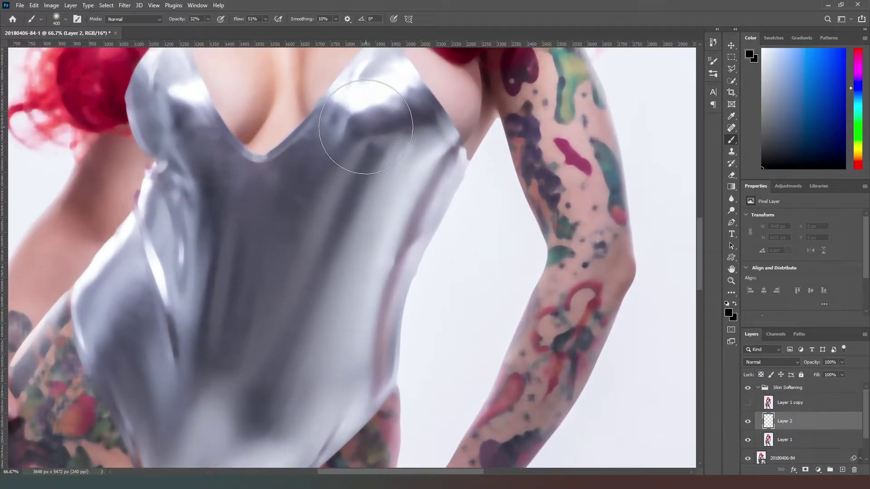
left_click_drag(202, 138, 297, 377)
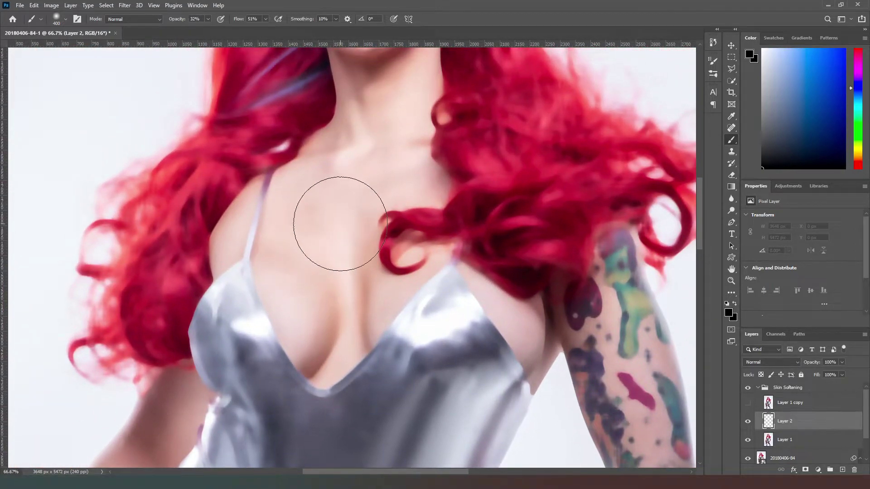
left_click(308, 214, "alt")
key("bracketleft")
key("bracketleft")
key("bracketleft")
key("bracketleft")
key("bracketleft")
key("bracketleft")
key("bracketleft")
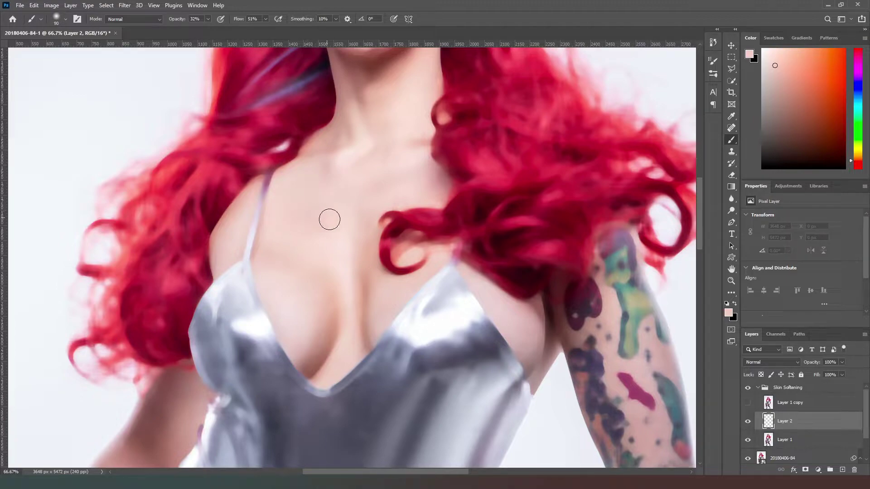
Even out the skin of the central chest and below the collarbones by painting over it with nearby sampled tones
left_click(344, 244, "alt")
mouse_move(342, 225)
left_mouse_down()
mouse_move(344, 258)
mouse_move(349, 190)
left_mouse_up()
mouse_move(346, 222)
left_mouse_down()
mouse_move(332, 235)
mouse_move(319, 196)
mouse_move(311, 215)
left_mouse_up()
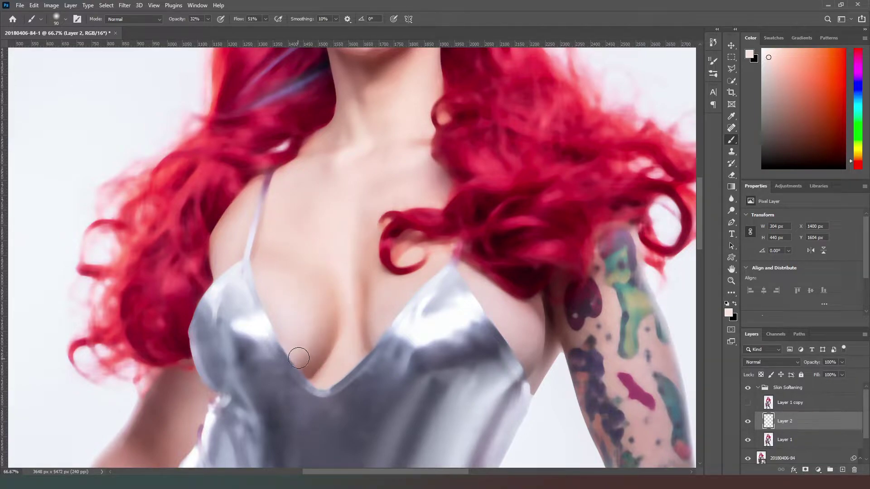
key("alt")
left_click(387, 170, "alt")
left_click_drag(404, 172, 411, 165)
mouse_move(366, 213)
left_mouse_down()
mouse_move(344, 280)
mouse_move(318, 193)
mouse_move(289, 252)
left_mouse_up()
Blend sampled skin tones from the upper chest down over the breast beside the strap, and undo the last stroke
left_click(347, 179, "alt")
mouse_move(340, 174)
left_mouse_down()
mouse_move(293, 249)
mouse_move(307, 235)
mouse_move(280, 238)
mouse_move(320, 297)
left_mouse_up()
left_click(275, 248, "alt")
mouse_move(286, 246)
left_mouse_down()
mouse_move(336, 324)
mouse_move(307, 355)
mouse_move(338, 326)
mouse_move(337, 354)
left_mouse_up()
left_click(321, 354, "alt")
key("ctrl+z")
Lower the brush opacity to 22% and soften the shadow transitions in the cleavage with sampled skin tones
left_click(312, 328, "alt")
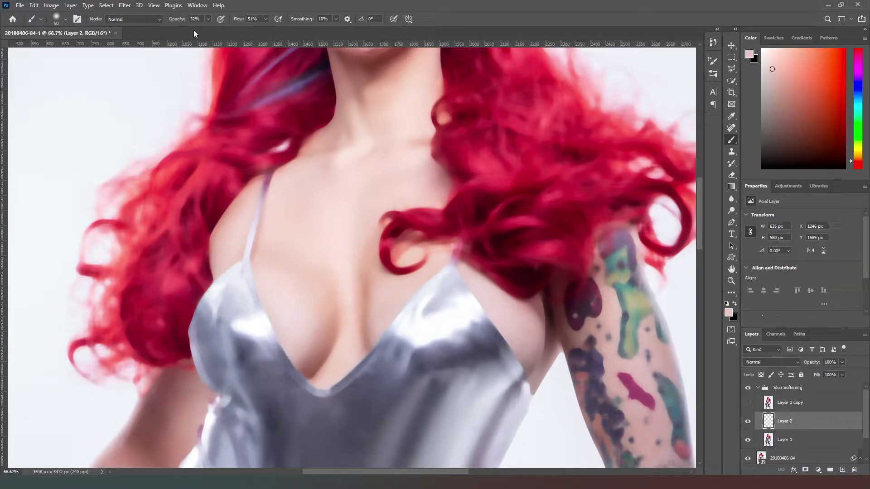
mouse_move(315, 281)
left_mouse_down()
mouse_move(308, 361)
mouse_move(310, 304)
mouse_move(305, 331)
left_mouse_up()
left_click(317, 361, "alt")
left_click_drag(324, 352, 313, 374)
left_click(369, 293, "alt")
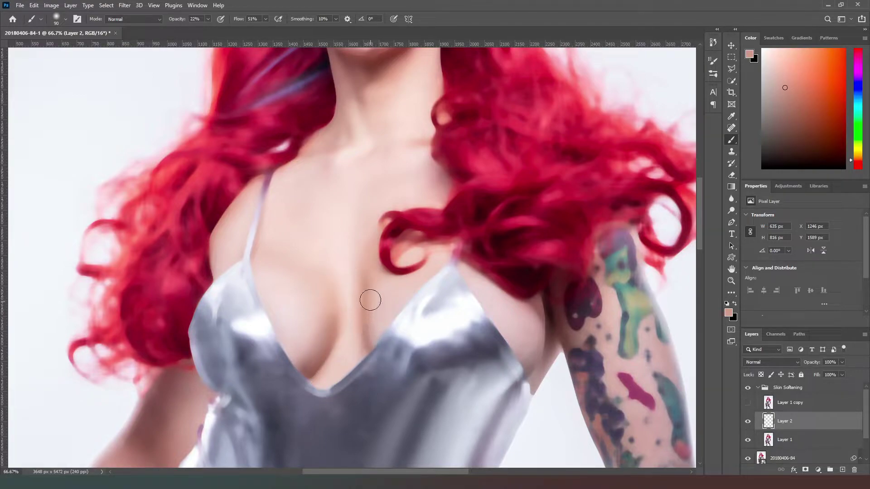
Smooth the cheek next to the visible ear down to the jaw by painting with a sampled skin tone
left_click_drag(699, 198, 705, 161)
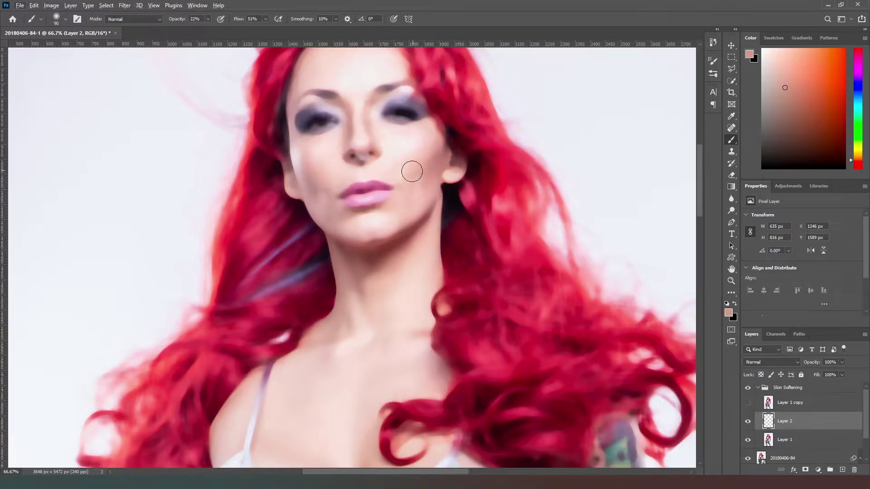
left_click(420, 140, "alt")
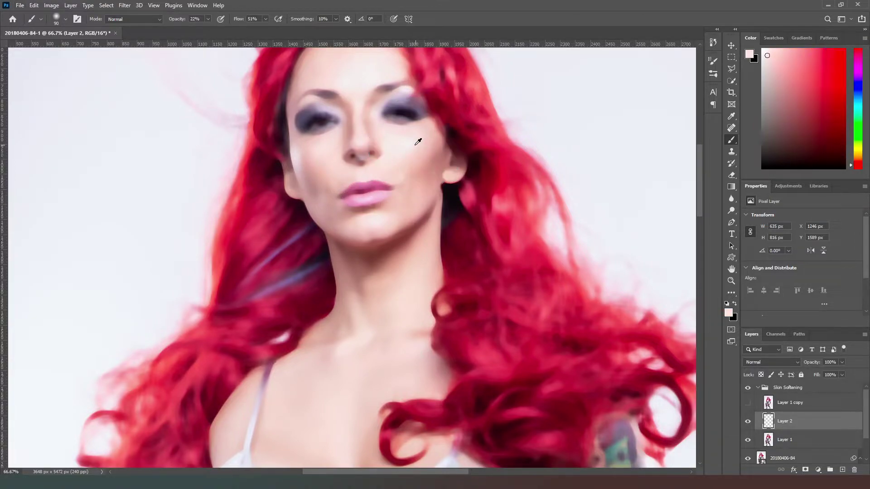
left_click(439, 156, "alt")
mouse_move(439, 157)
left_mouse_down()
mouse_move(423, 184)
mouse_move(440, 196)
left_mouse_up()
left_click(427, 198, "alt")
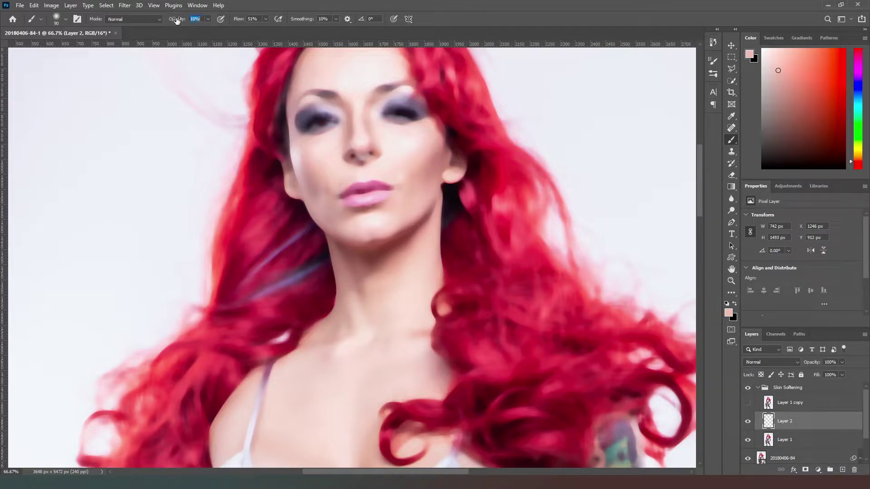
Reduce the brush opacity to 10% and blend the skin between the eyebrows and beneath the eye nearest the pierced ear
key("Return")
left_click(363, 124, "alt")
mouse_move(352, 101)
left_mouse_down()
mouse_move(355, 129)
mouse_move(357, 102)
left_mouse_up()
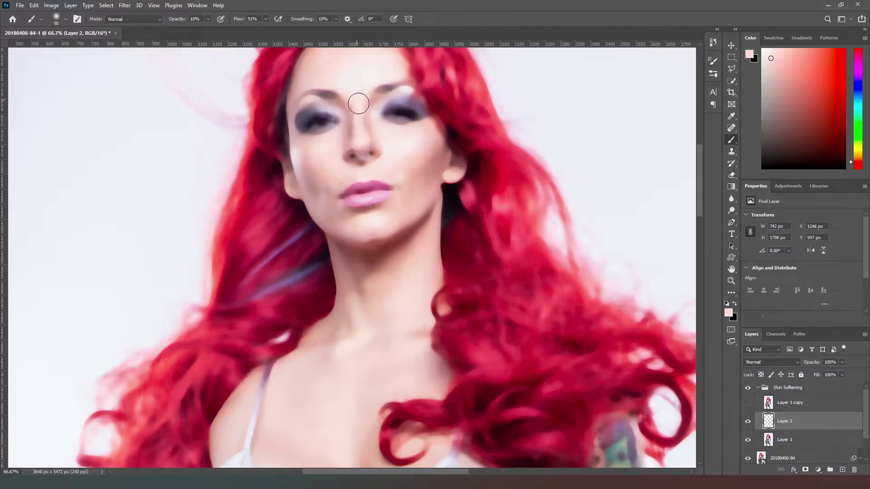
left_click(411, 134, "alt")
mouse_move(427, 132)
left_mouse_down()
mouse_move(390, 140)
mouse_move(416, 128)
mouse_move(399, 140)
left_mouse_up()
left_click(406, 138, "alt")
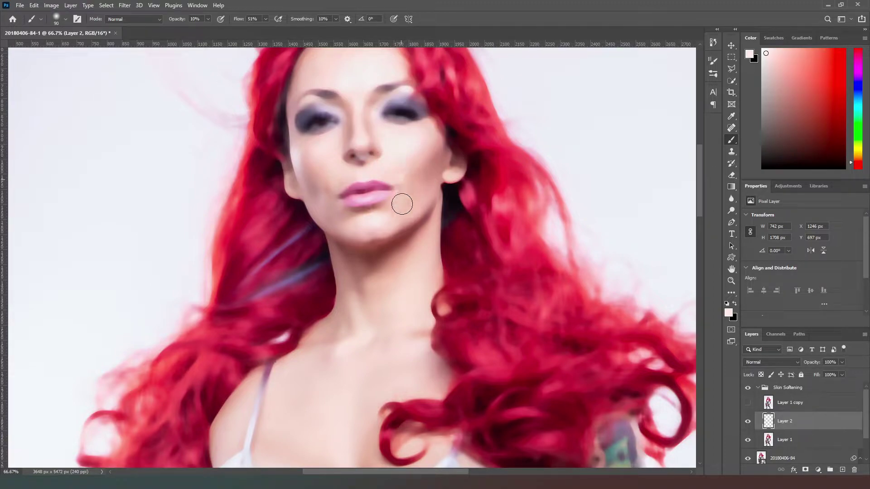
Blend the skin beside the mouth and across the chin using tones sampled from the same cheek
left_click(394, 175, "alt")
mouse_move(408, 198)
left_mouse_down()
mouse_move(388, 230)
mouse_move(369, 216)
left_mouse_up()
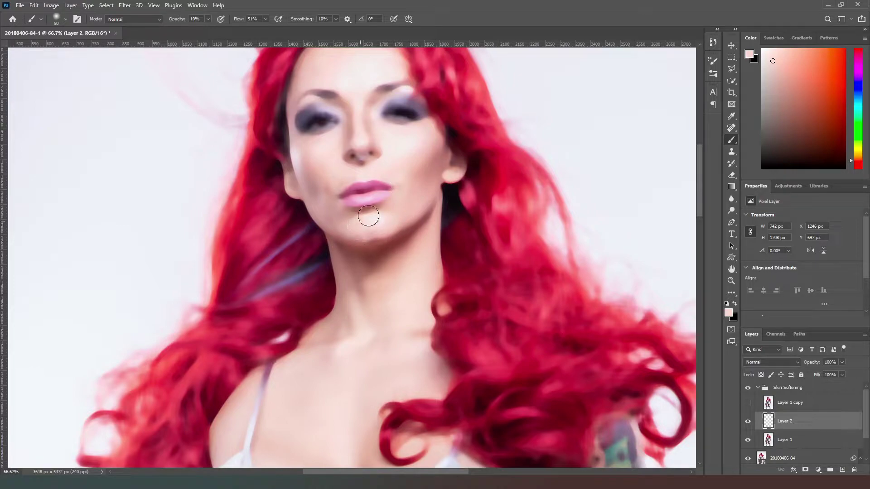
left_click(410, 152, "alt")
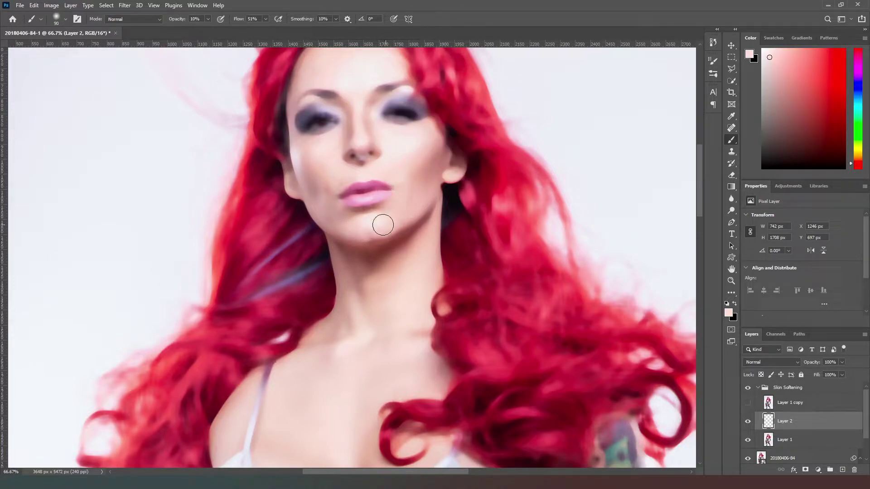
Soften the highlights and shadows of the opposite cheek with repeatedly sampled tones, reducing the brush size to 35
left_click(325, 165, "alt")
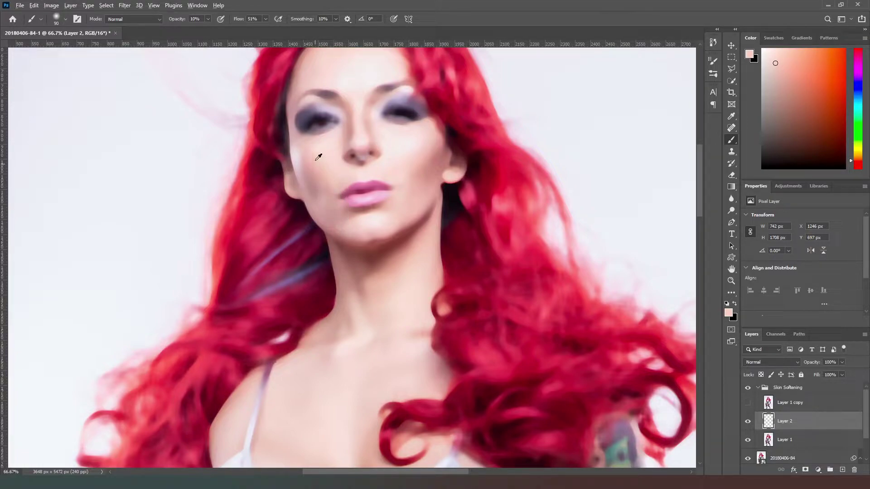
left_click(310, 149, "alt")
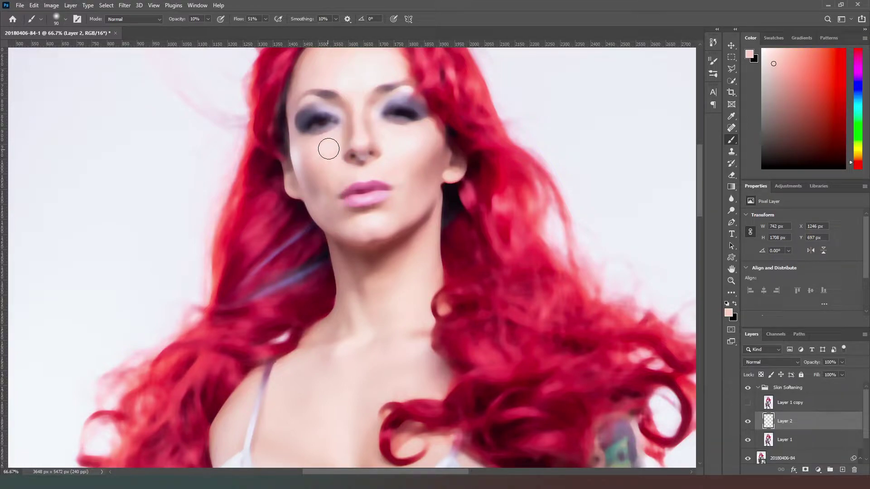
left_click(296, 143, "alt")
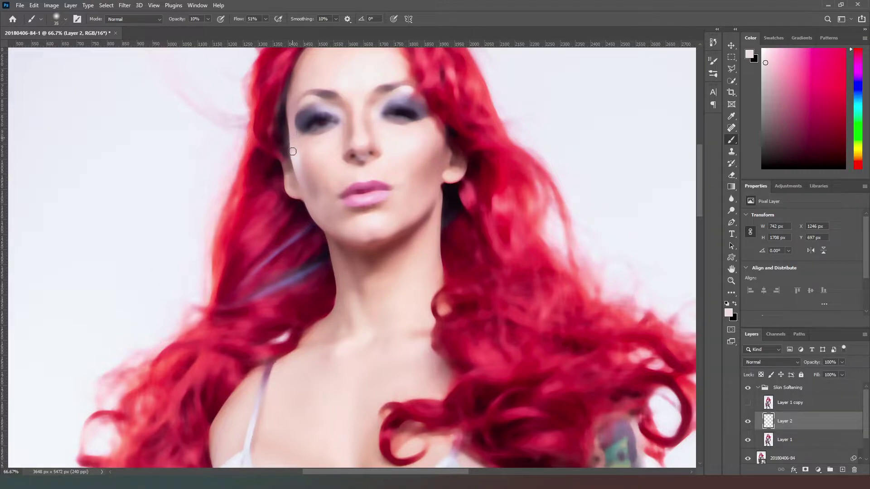
left_click(312, 185, "alt")
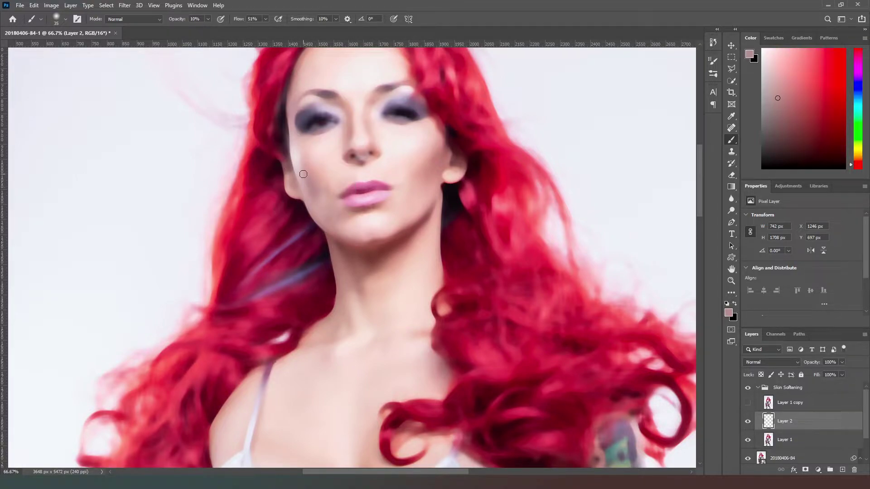
left_click(323, 193, "alt")
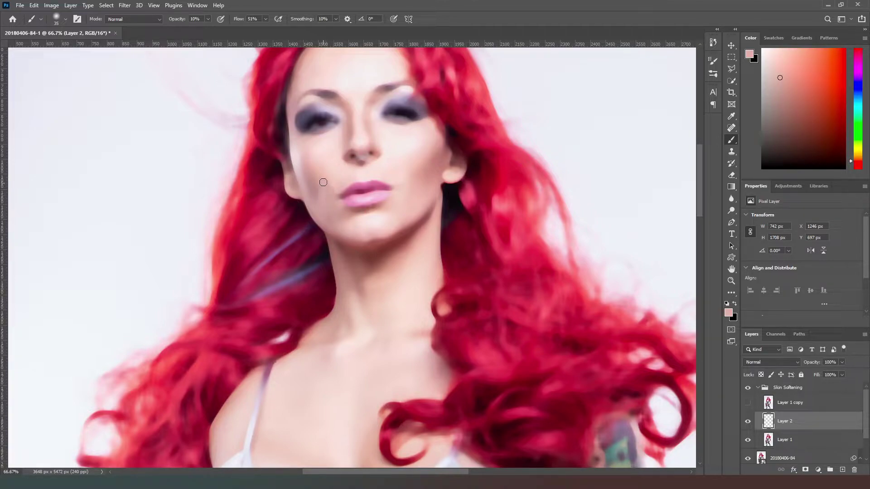
left_click(337, 180, "alt")
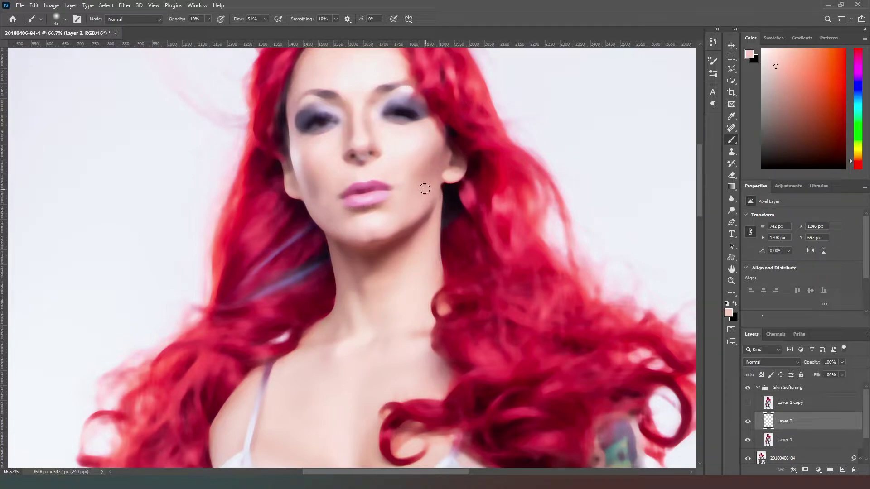
Blend the jawline and chin on the side of the visible ear with repeatedly sampled skin tones
left_click(408, 167, "alt")
left_click(376, 215, "alt")
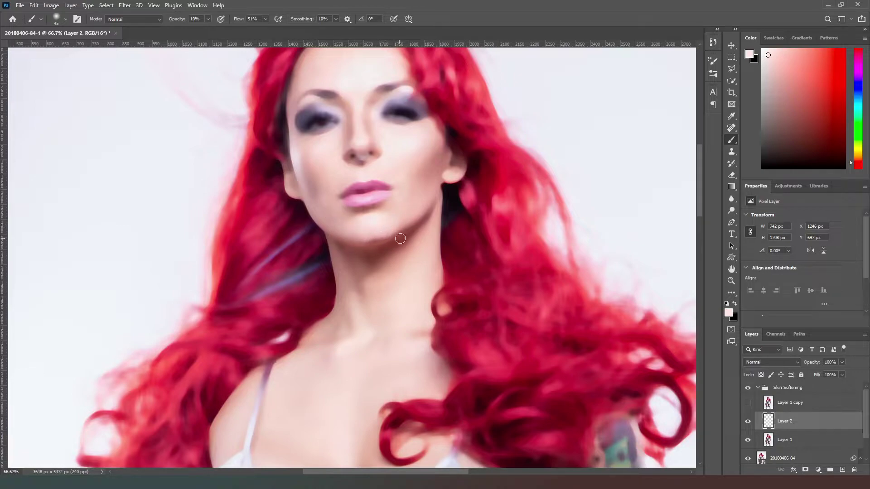
left_click(412, 213, "alt")
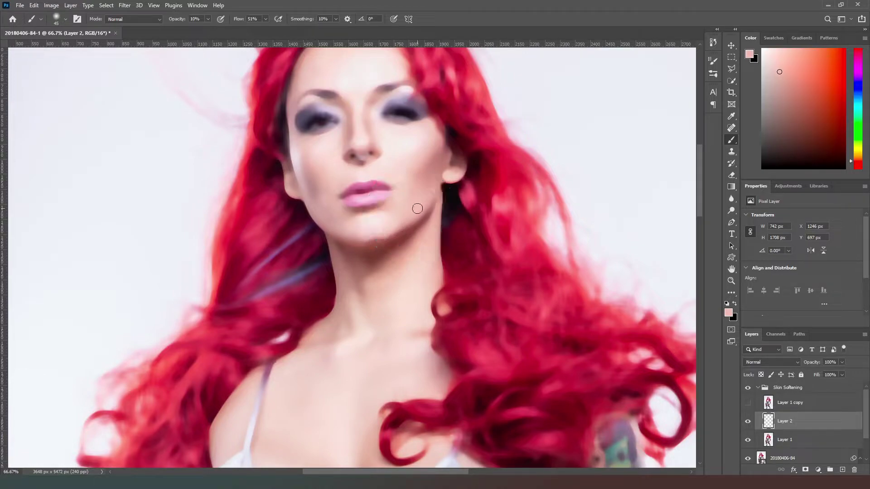
left_click(381, 227, "alt")
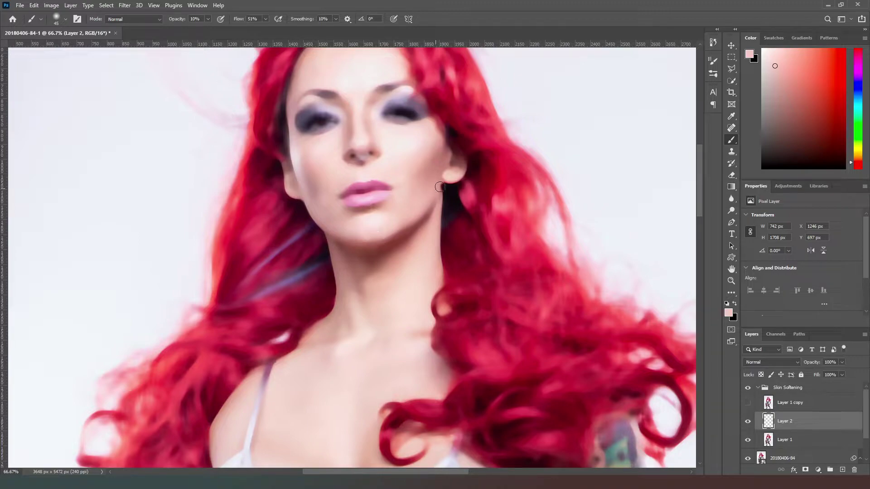
Increase the brush size to 90 and even out the cheekbones beneath both eyes with sampled highlight tones
left_click(447, 150, "alt")
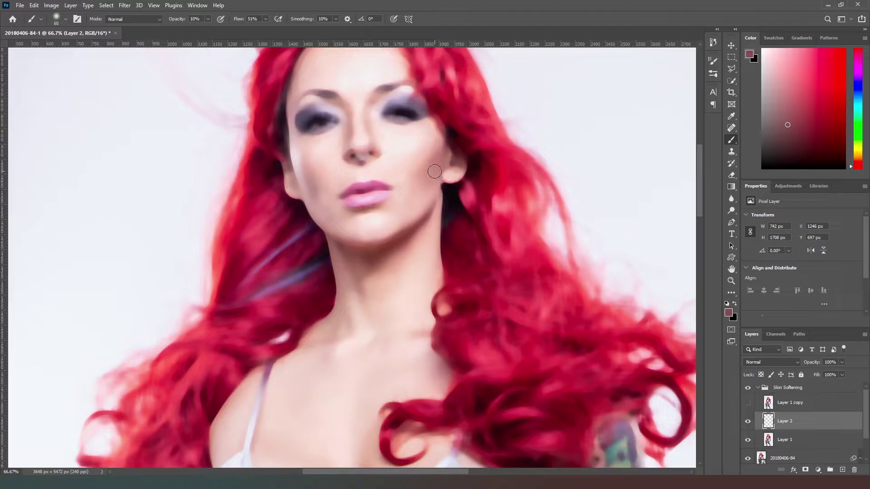
key("]")
left_click(426, 130, "alt")
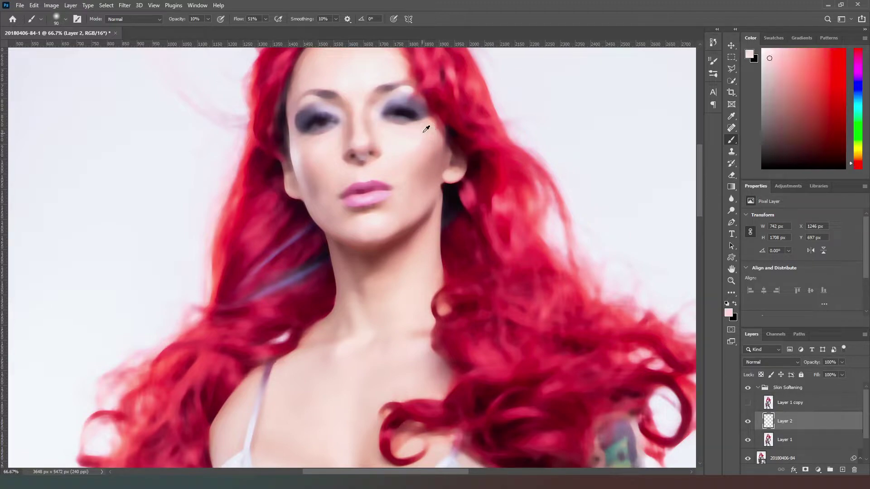
left_click(411, 136, "alt")
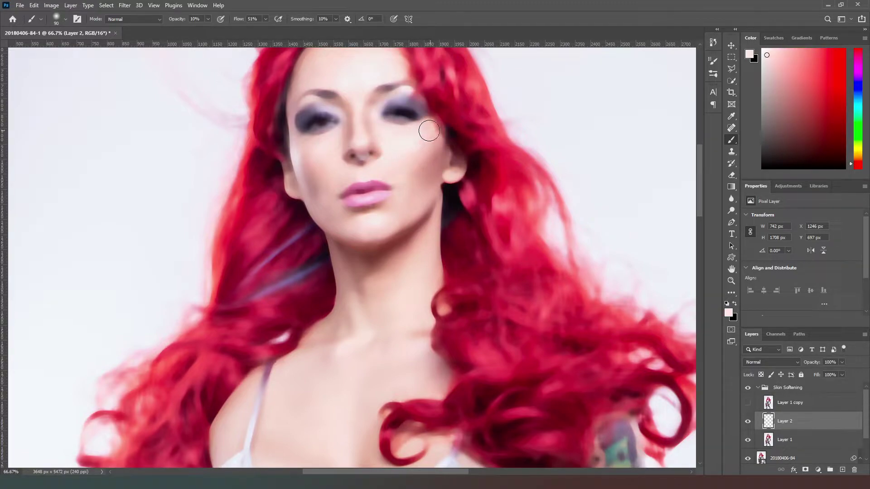
left_click(322, 150, "alt")
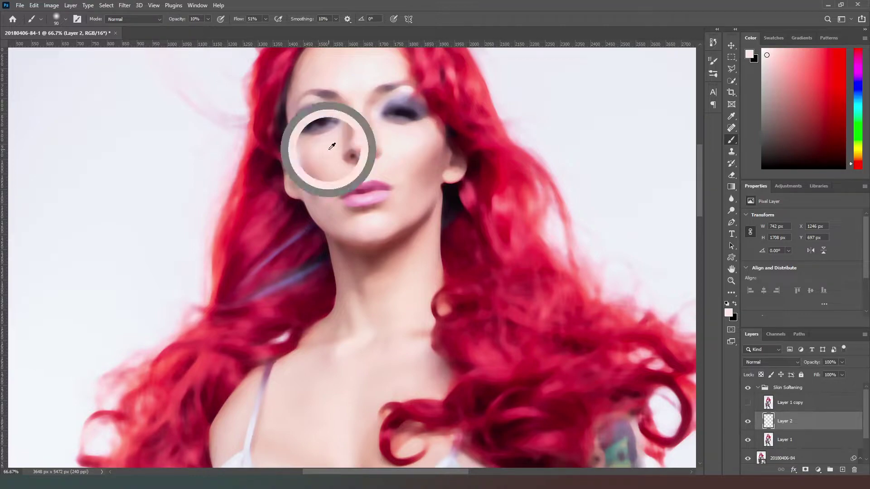
mouse_move(319, 150)
left_mouse_down()
mouse_move(291, 146)
mouse_move(303, 171)
mouse_move(304, 146)
mouse_move(316, 169)
mouse_move(330, 152)
mouse_move(320, 151)
mouse_move(334, 146)
mouse_move(319, 144)
mouse_move(334, 148)
mouse_move(356, 118)
mouse_move(358, 125)
mouse_move(355, 110)
mouse_move(359, 124)
mouse_move(351, 93)
left_mouse_up()
Smooth the forehead up to the hairline by painting with tones sampled from several spots on it
left_click_drag(396, 163, 415, 269)
left_click(385, 173, "alt")
mouse_move(390, 169)
left_mouse_down()
mouse_move(356, 181)
mouse_move(329, 171)
mouse_move(392, 160)
mouse_move(381, 168)
mouse_move(398, 151)
left_mouse_up()
left_click(399, 151, "alt")
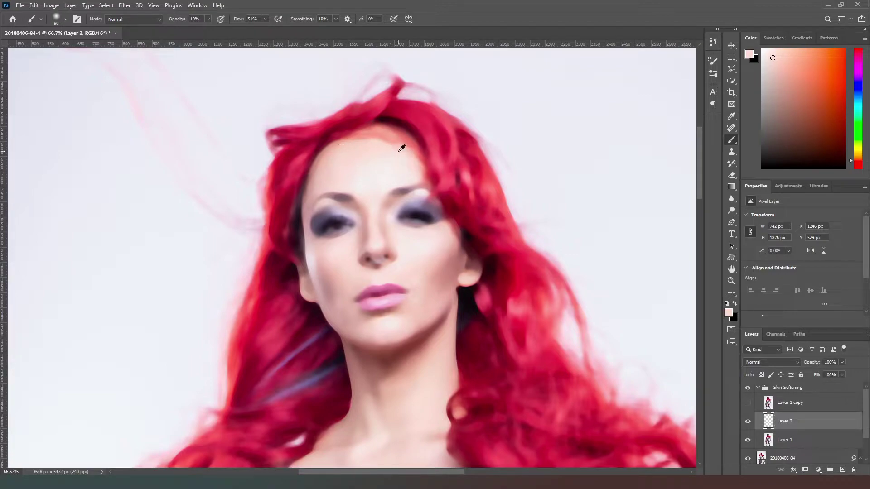
left_click(400, 148, "alt")
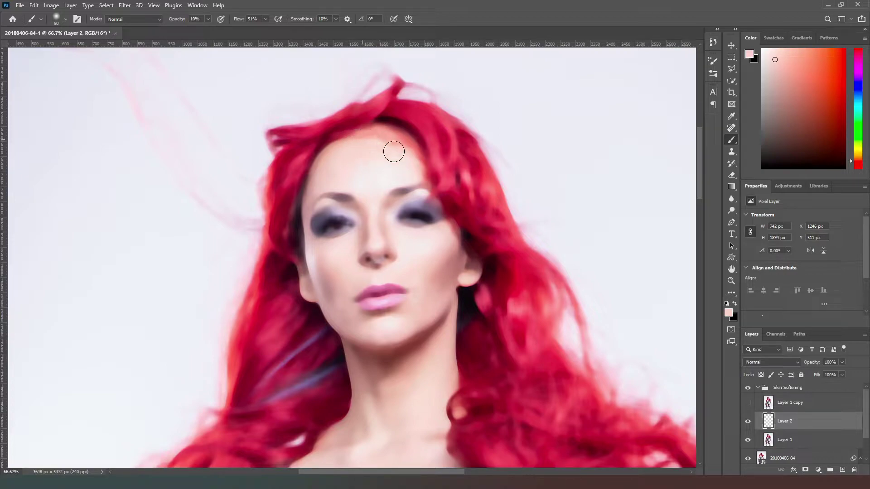
left_click(355, 151, "alt")
left_click_drag(354, 144, 388, 152)
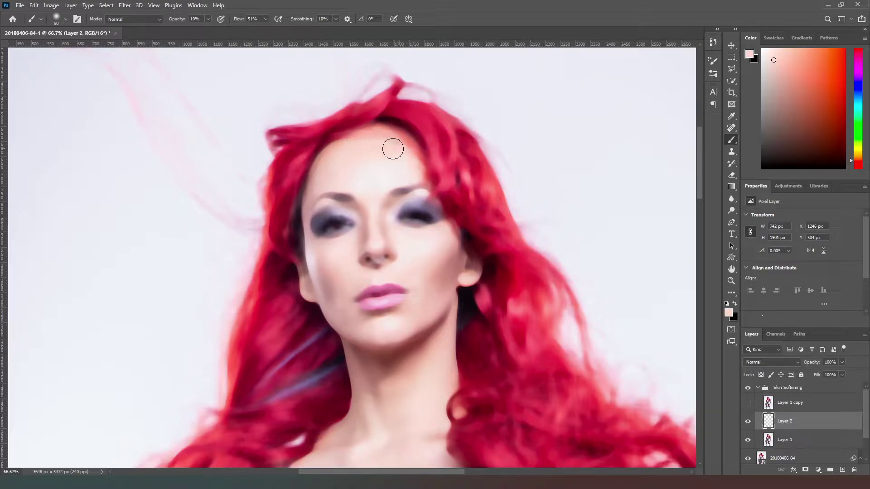
left_click(325, 163, "alt")
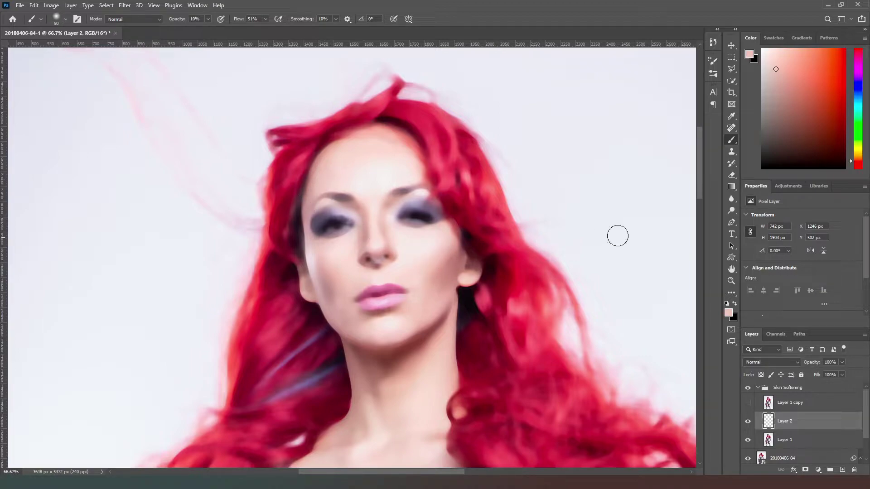
Blend the base of the neck and the collarbone with sampled skin tones, reducing the brush size to 50
left_click_drag(701, 153, 703, 203)
left_click(402, 98, "alt")
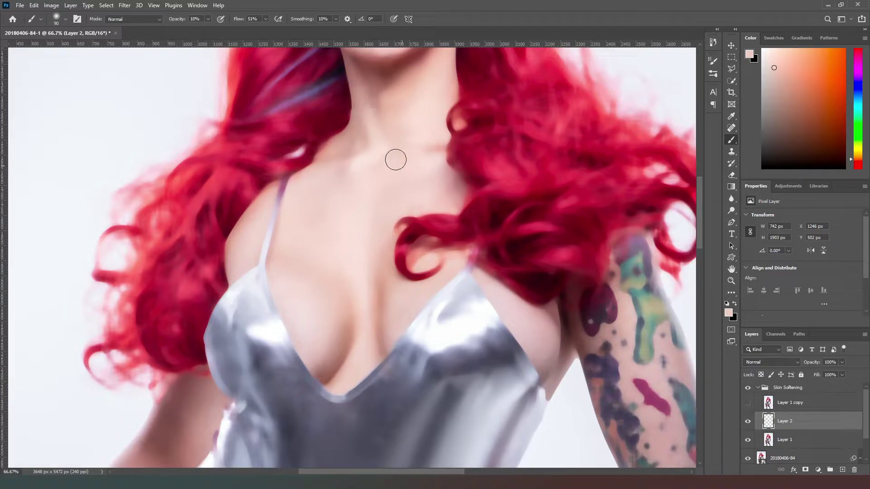
left_click(347, 132, "alt")
left_click(437, 151, "alt")
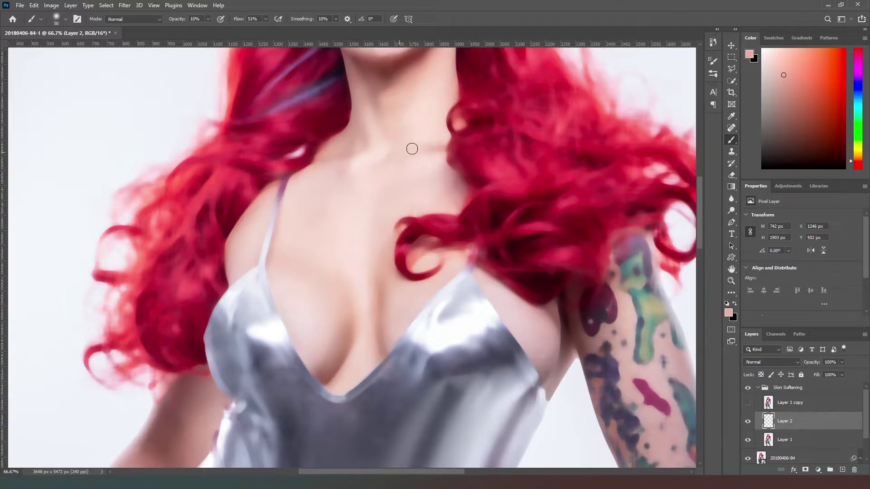
scroll(700, 190, "up", 5)
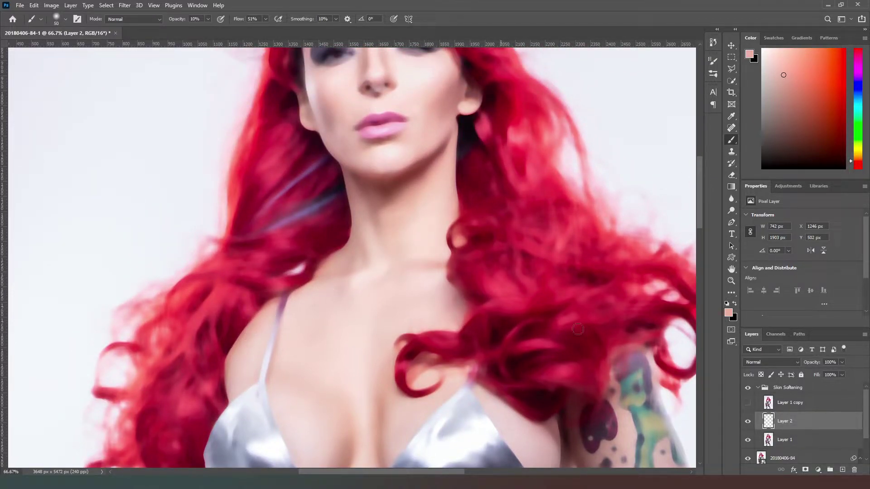
Even out the untattooed upper arm down to the elbow with sampled tones, increasing the brush size to 100
left_click_drag(698, 191, 692, 261)
left_click(146, 151, "alt")
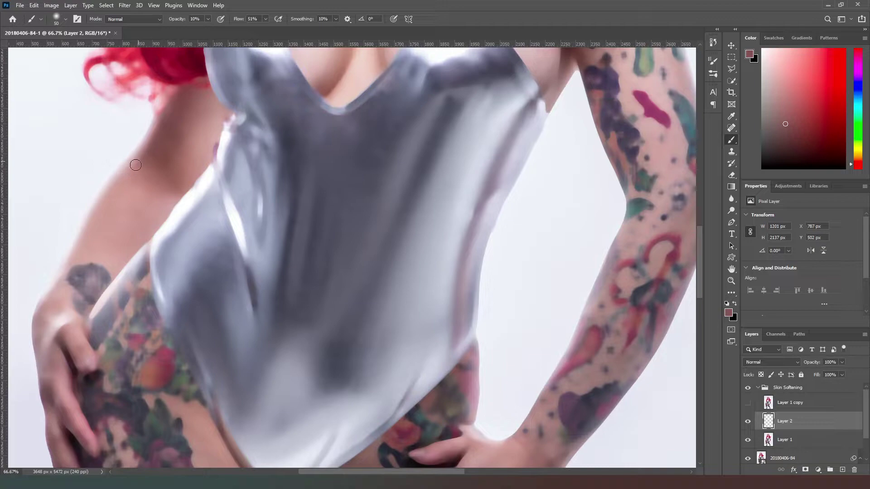
left_click(177, 133, "alt")
key("bracketright")
mouse_move(187, 120)
left_mouse_down()
mouse_move(168, 134)
mouse_move(161, 164)
mouse_move(170, 125)
mouse_move(178, 176)
mouse_move(159, 142)
mouse_move(194, 187)
mouse_move(180, 141)
mouse_move(224, 147)
mouse_move(211, 129)
left_mouse_up()
left_click(213, 127, "alt")
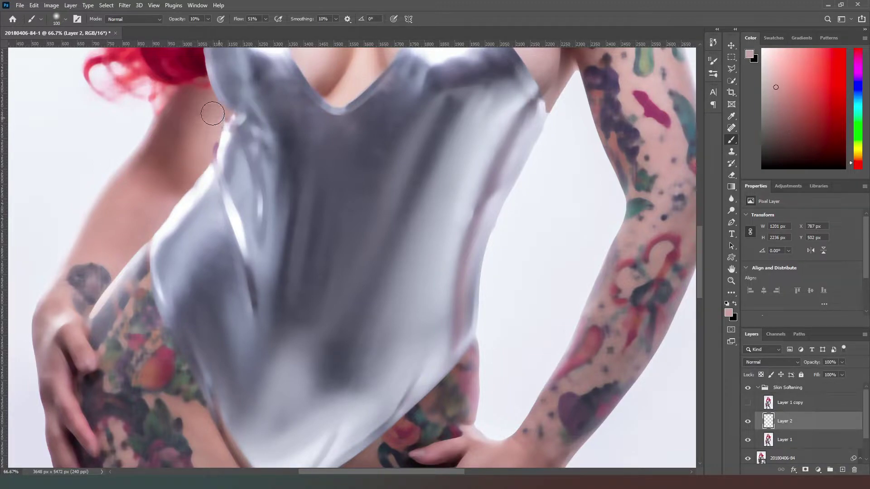
left_click_drag(183, 150, 183, 158)
Smooth the forearm of the same arm from the elbow toward the wrist tattoo with sampled skin tones
left_click(151, 196, "alt")
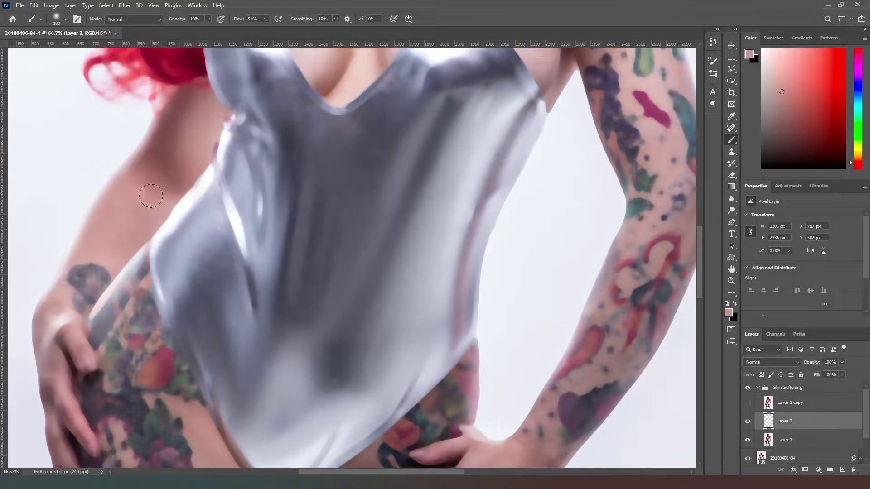
left_click(119, 199, "alt")
left_click(140, 214, "alt")
mouse_move(107, 249)
left_mouse_down()
mouse_move(140, 230)
mouse_move(113, 258)
left_mouse_up()
Paint sampled skin tones over the bare skin of the thigh below the ringed hand
mouse_move(554, 278)
left_mouse_down()
mouse_move(496, 219)
mouse_move(494, 104)
mouse_move(511, 24)
left_mouse_up()
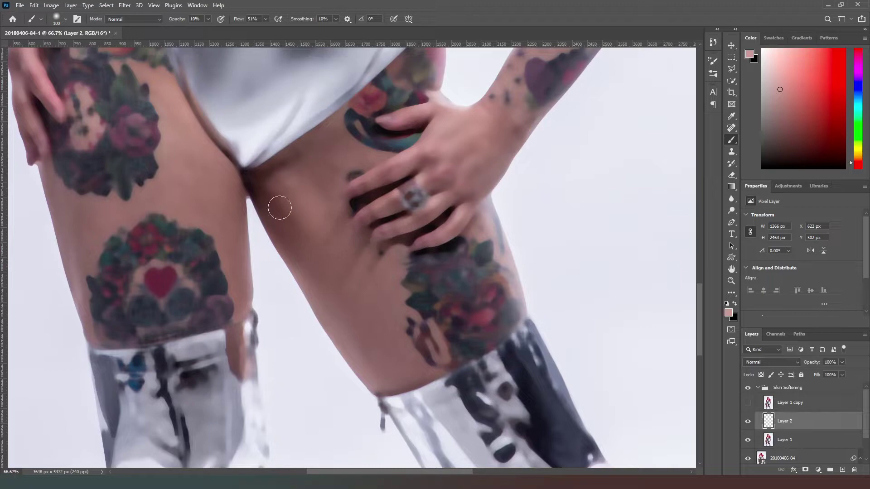
mouse_move(197, 238)
left_mouse_down()
mouse_move(432, 291)
mouse_move(390, 258)
mouse_move(407, 227)
mouse_move(359, 251)
mouse_move(335, 223)
mouse_move(347, 191)
mouse_move(432, 298)
mouse_move(482, 304)
mouse_move(428, 243)
mouse_move(406, 265)
mouse_move(452, 225)
mouse_move(481, 143)
left_mouse_up()
mouse_move(304, 186)
left_mouse_down()
mouse_move(354, 268)
mouse_move(380, 260)
mouse_move(381, 285)
mouse_move(408, 312)
mouse_move(491, 302)
mouse_move(471, 298)
left_mouse_up()
left_click(317, 256, "alt")
mouse_move(398, 367)
left_mouse_down()
mouse_move(317, 266)
mouse_move(382, 342)
mouse_move(296, 207)
mouse_move(358, 273)
mouse_move(285, 185)
mouse_move(363, 290)
left_mouse_up()
Increase the brush size to 200 and smooth the same thigh from the groin along its inner edge to the boot
left_click(298, 183, "alt")
key("bracketright")
key("bracketright")
key("bracketright")
key("bracketright")
mouse_move(317, 233)
left_mouse_down()
mouse_move(384, 317)
mouse_move(334, 276)
mouse_move(305, 237)
left_mouse_up()
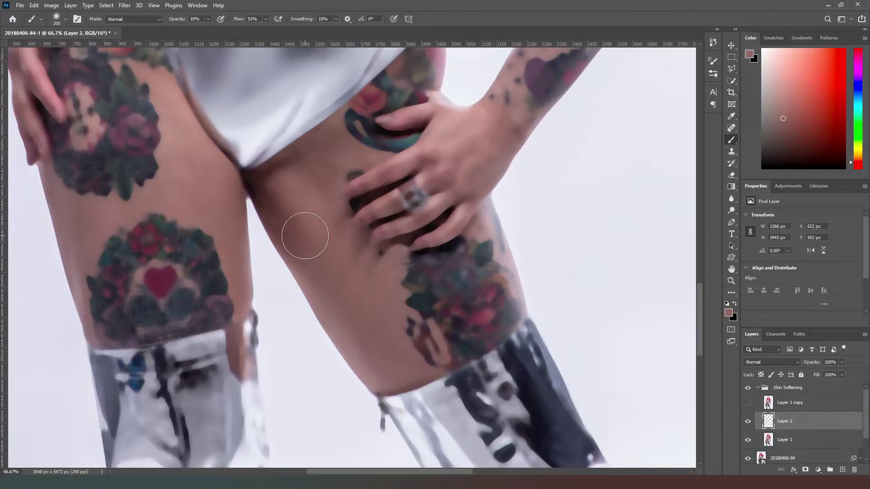
left_click(286, 203, "alt")
mouse_move(277, 205)
left_mouse_down()
mouse_move(361, 341)
mouse_move(336, 307)
mouse_move(382, 361)
mouse_move(329, 277)
left_mouse_up()
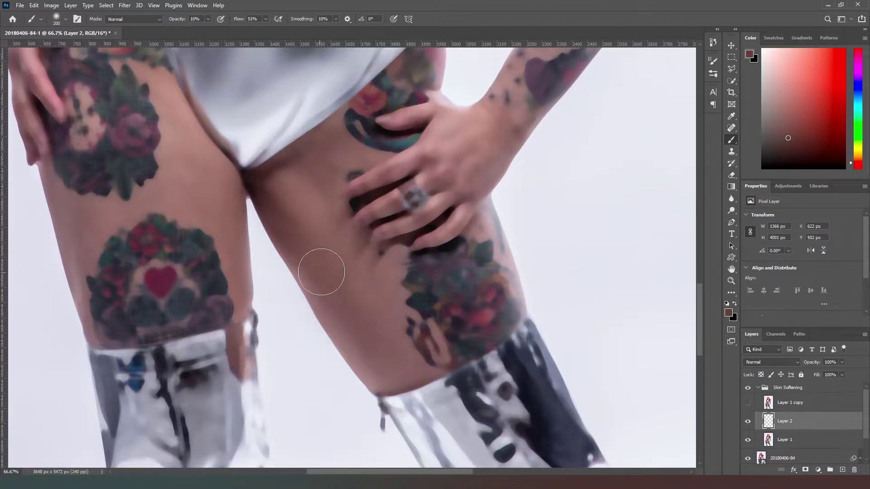
left_click(304, 195, "alt")
mouse_move(322, 228)
left_mouse_down()
mouse_move(287, 180)
mouse_move(391, 346)
left_mouse_up()
left_click(304, 150, "alt")
mouse_move(334, 194)
left_mouse_down()
mouse_move(326, 185)
mouse_move(360, 241)
mouse_move(313, 175)
mouse_move(352, 267)
mouse_move(410, 355)
mouse_move(382, 336)
left_mouse_up()
Blend the bare skin around the tattoos and along the outer edge of the other thigh, reducing the brush size to 90
left_click(189, 147, "alt")
left_click_drag(188, 170, 195, 197)
left_click(227, 190, "alt")
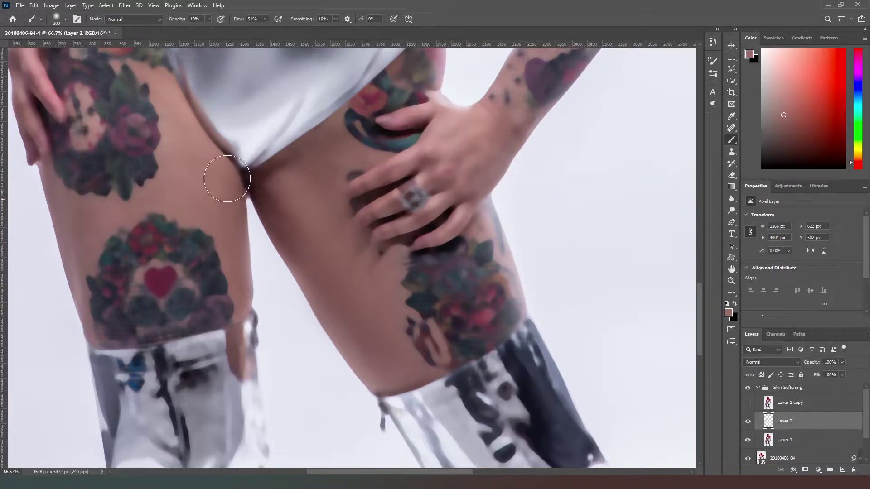
left_click(172, 100, "alt")
key("bracketleft")
key("bracketleft")
key("bracketleft")
key("bracketleft")
key("bracketleft")
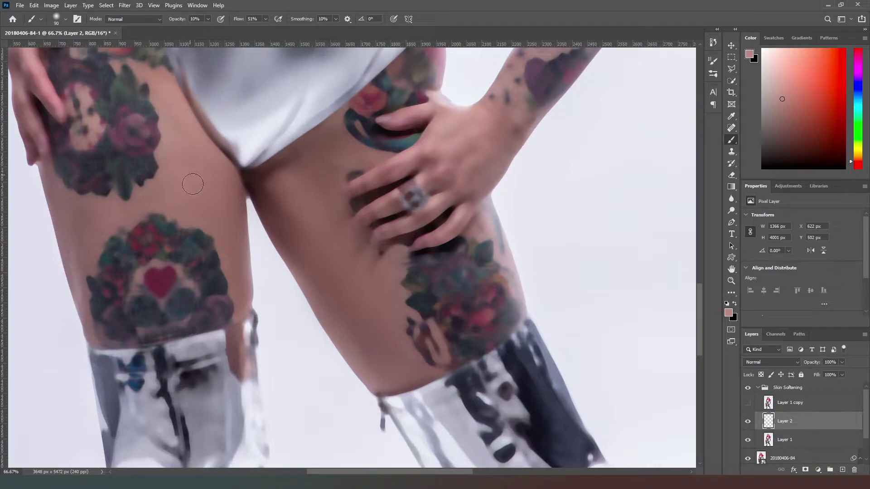
left_click(82, 226, "alt")
mouse_move(85, 243)
left_mouse_down()
mouse_move(77, 211)
mouse_move(89, 258)
mouse_move(66, 206)
mouse_move(78, 227)
left_mouse_up()
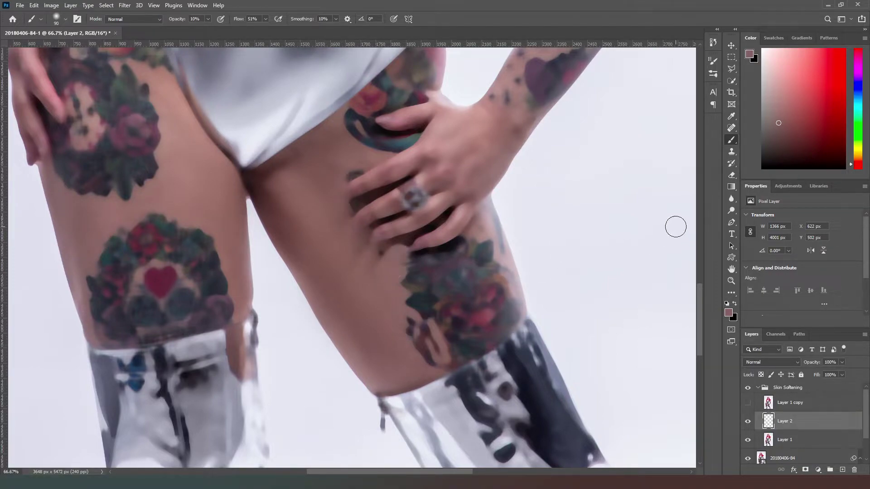
Review the softened skin across the whole full-length portrait
mouse_move(703, 294)
left_mouse_down()
mouse_move(694, 210)
mouse_move(695, 224)
left_mouse_up()
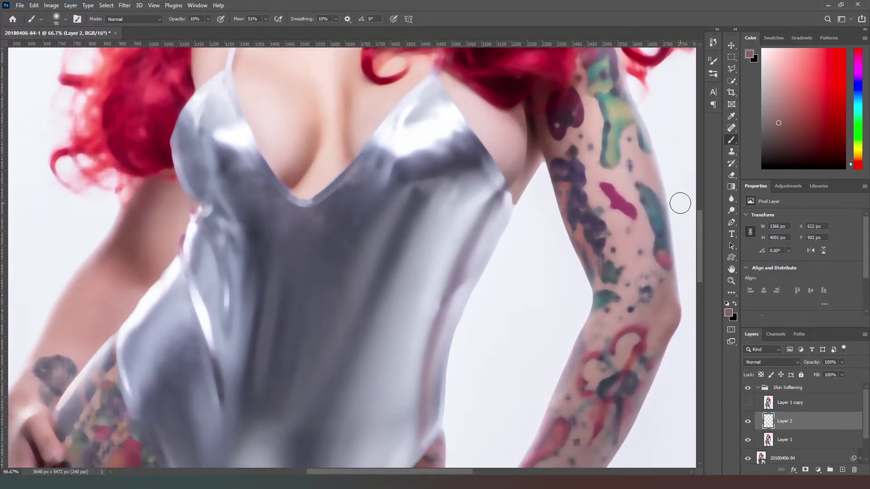
key("ctrl+minus")
key("ctrl+minus")
key("ctrl+minus")
key("ctrl+minus")
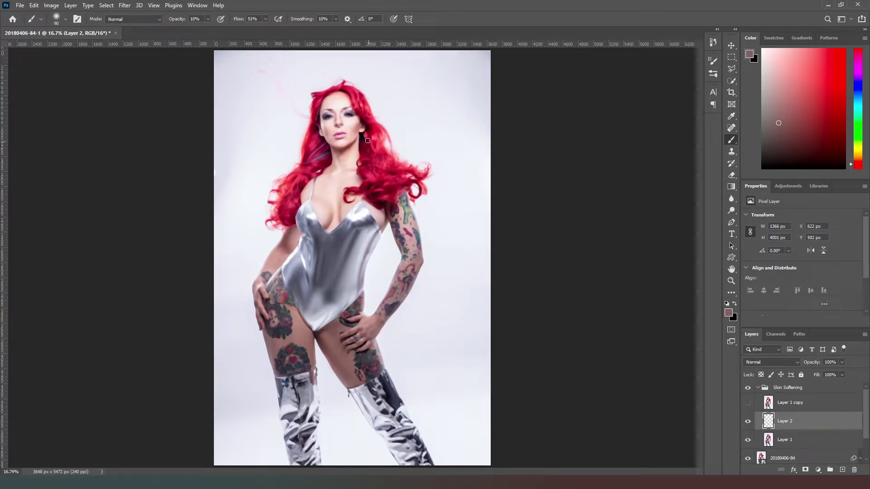
Blend the cheek next to the visible ear down toward the jaw with tones sampled from that cheek
key("ctrl+plus")
key("ctrl+plus")
key("ctrl+plus")
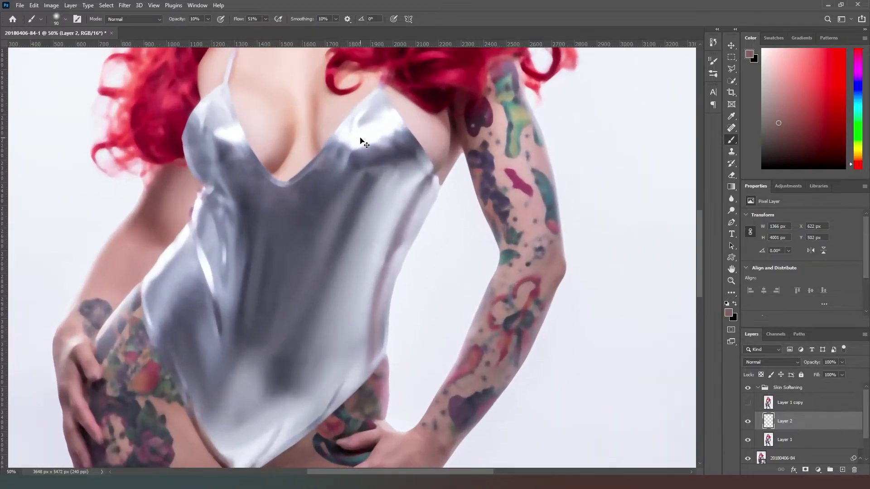
key("ctrl+plus")
left_click_drag(360, 137, 385, 289)
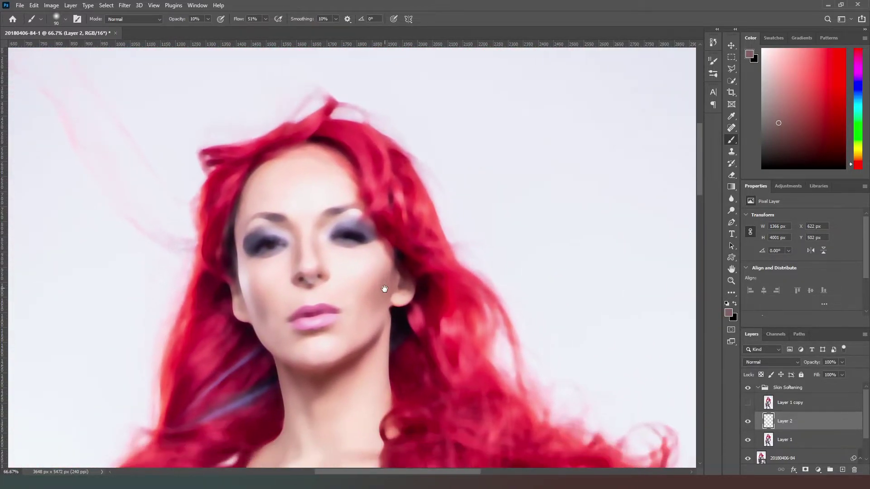
left_click(352, 290, "alt")
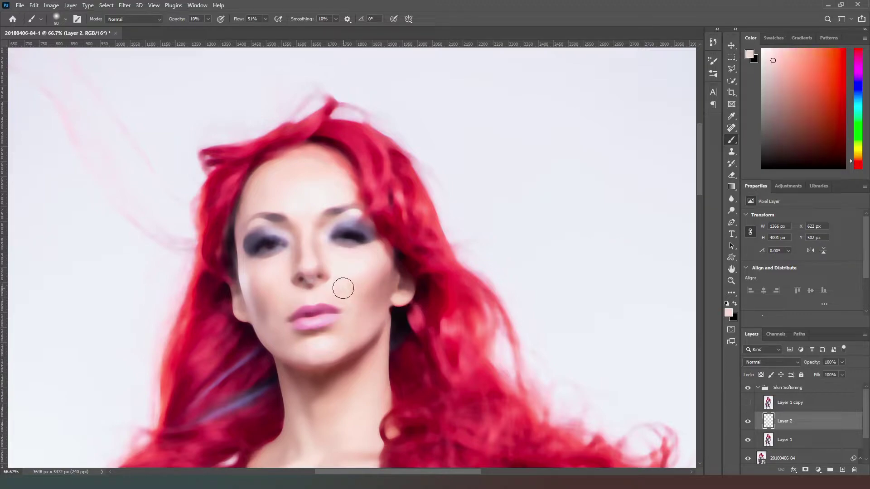
left_click(370, 286, "alt")
mouse_move(357, 293)
left_mouse_down()
mouse_move(355, 333)
mouse_move(337, 346)
mouse_move(355, 347)
left_mouse_up()
left_click(370, 299, "alt")
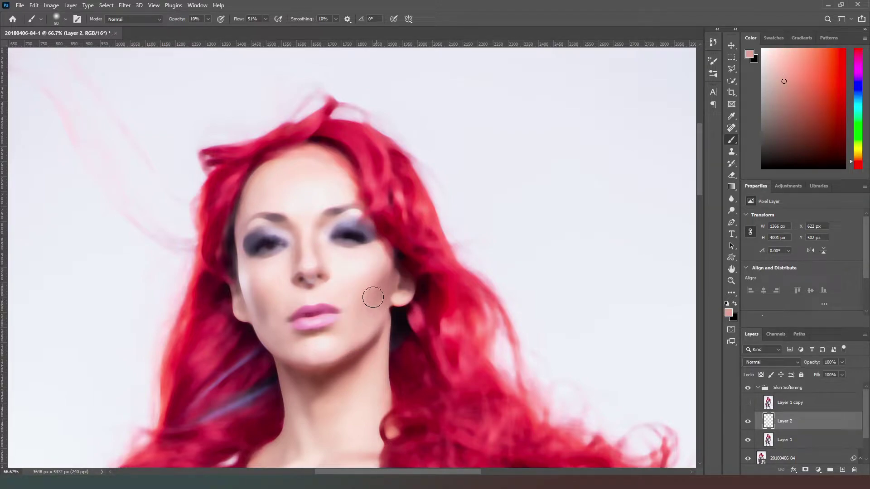
Soften the skin between the nose and the mouth corner on that side using lighter cheek tones
left_click(369, 282, "alt")
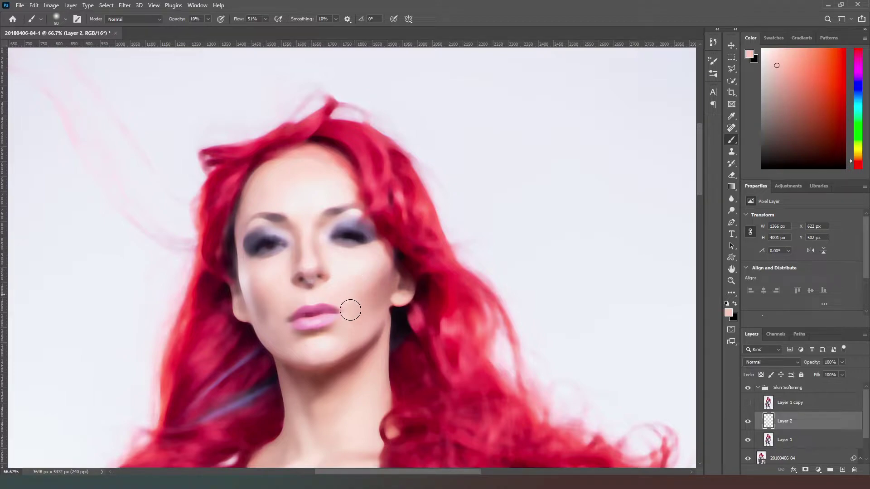
left_click(354, 331, "alt")
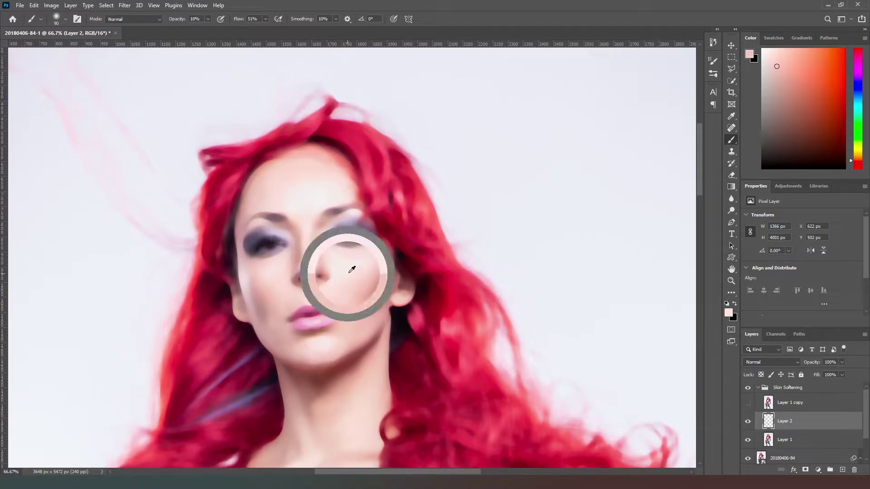
left_click(349, 272, "alt")
mouse_move(335, 291)
left_mouse_down()
mouse_move(342, 327)
mouse_move(327, 348)
mouse_move(345, 335)
left_mouse_up()
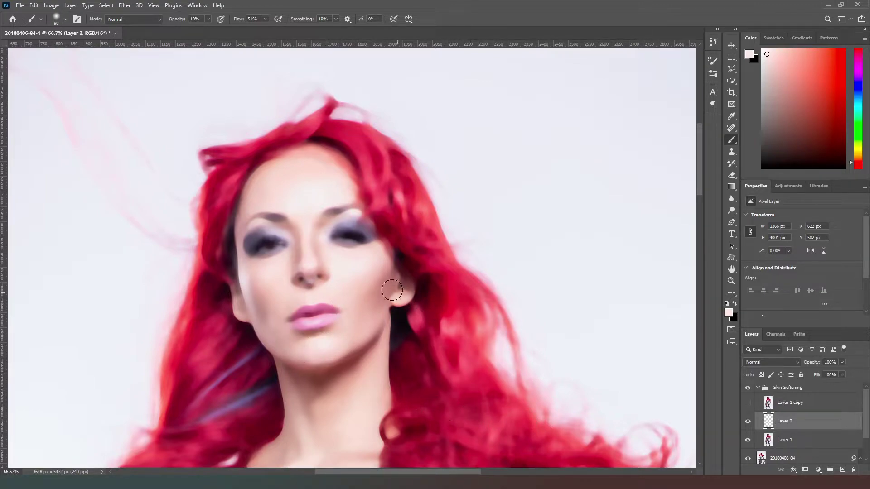
Smooth the skin below the lips and around both mouth corners with sampled tones, reducing the brush size to 50
left_click(385, 270, "alt")
mouse_move(337, 340)
left_mouse_down()
mouse_move(340, 332)
mouse_move(322, 341)
mouse_move(288, 335)
left_mouse_up()
key("bracketleft")
key("bracketleft")
key("bracketleft")
key("bracketleft")
left_click_drag(283, 325, 286, 327)
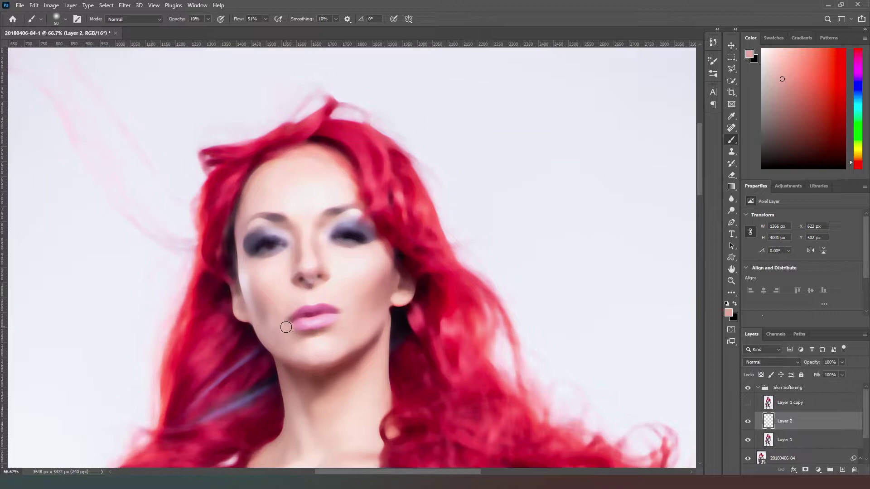
left_click(331, 331, "alt")
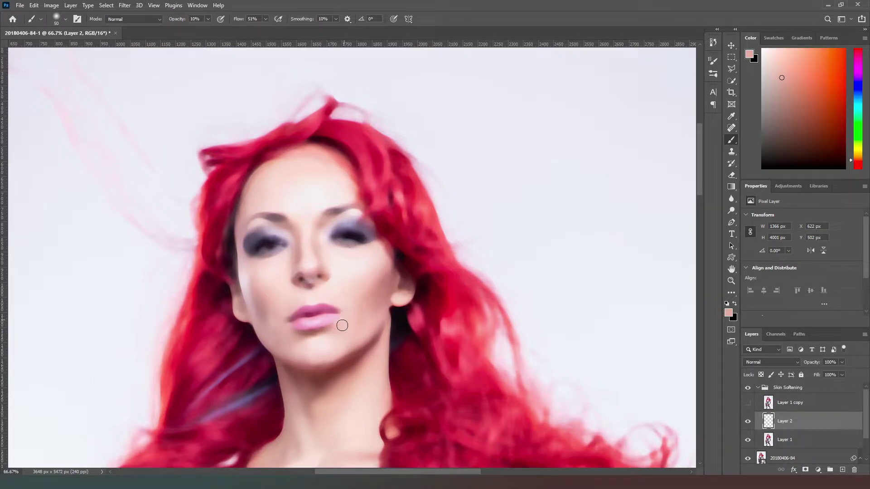
mouse_move(343, 327)
left_mouse_down()
mouse_move(280, 329)
mouse_move(319, 345)
left_mouse_up()
key("ctrl+minus")
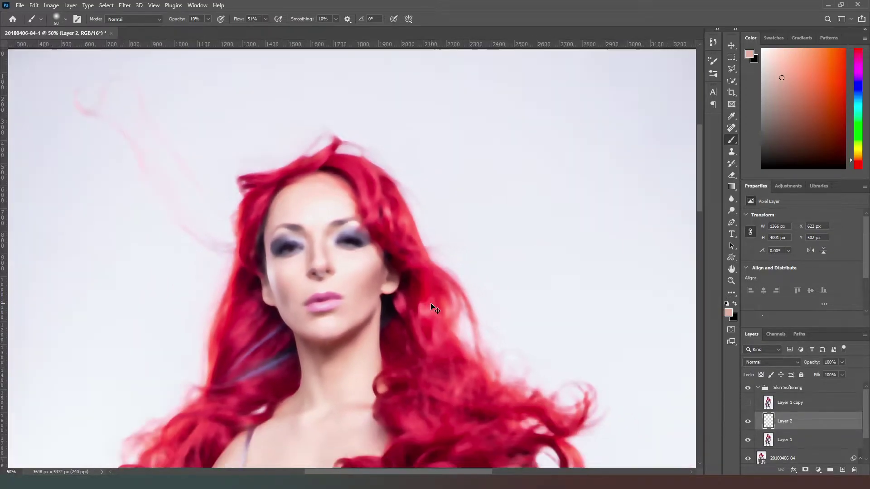
Make Layer 1 copy in the Skin Softening group visible and select it, with the full portrait in view
key("ctrl+0")
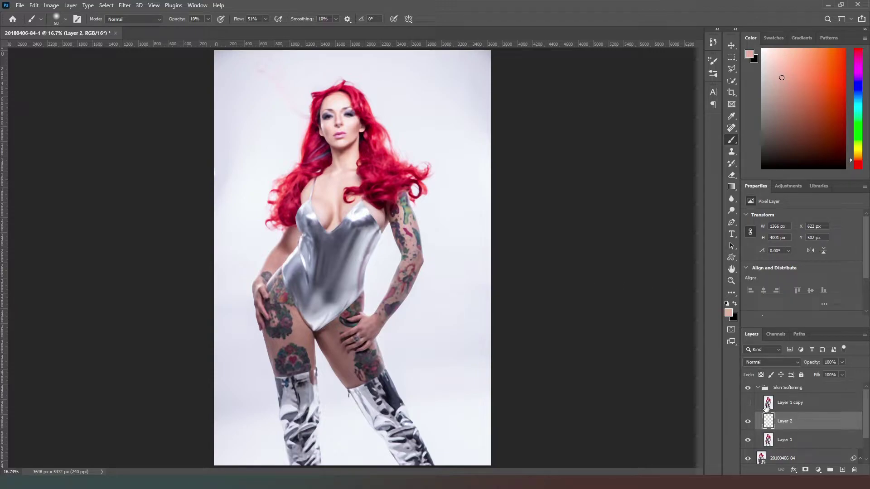
left_click(749, 402)
left_click(768, 402)
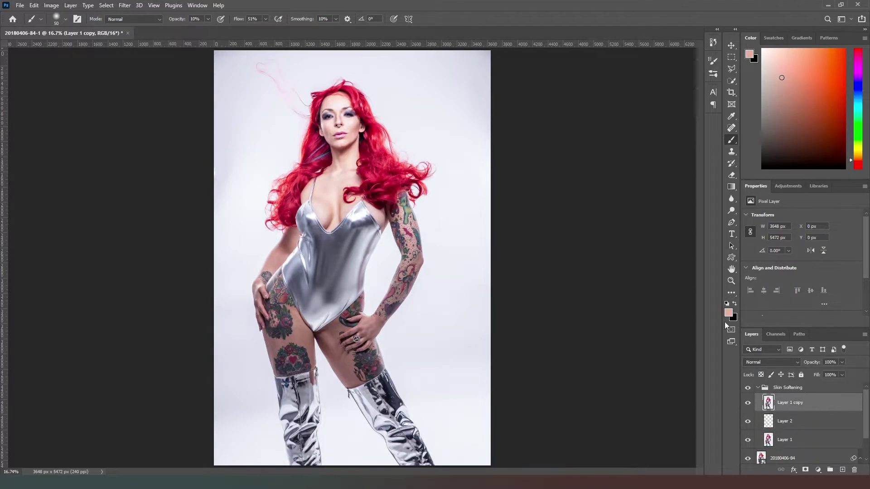
Apply Layer 1 to Layer 1 copy using Subtract, scale 2 and offset 128, and set the layer's blend mode to Linear Light
left_click(51, 5)
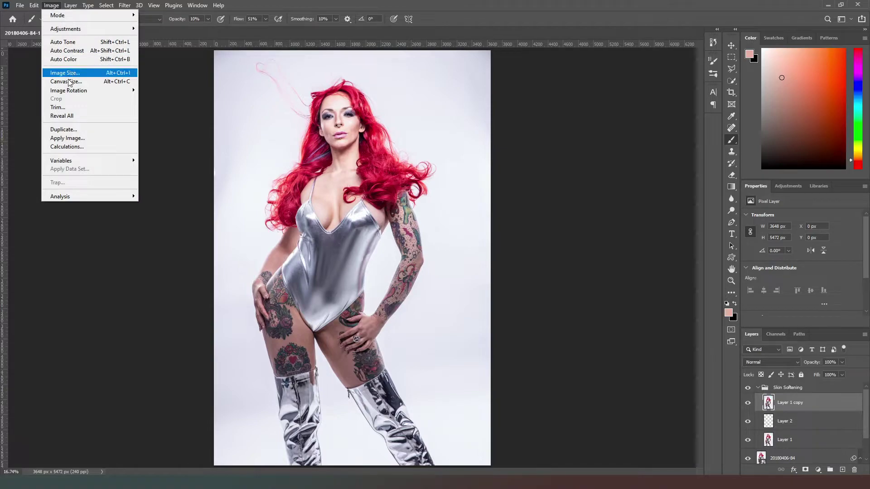
left_click(67, 139)
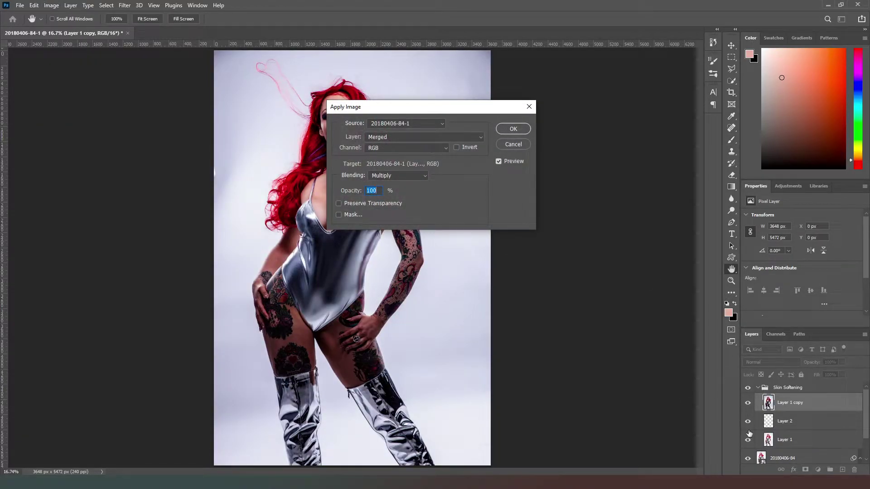
left_click(413, 137)
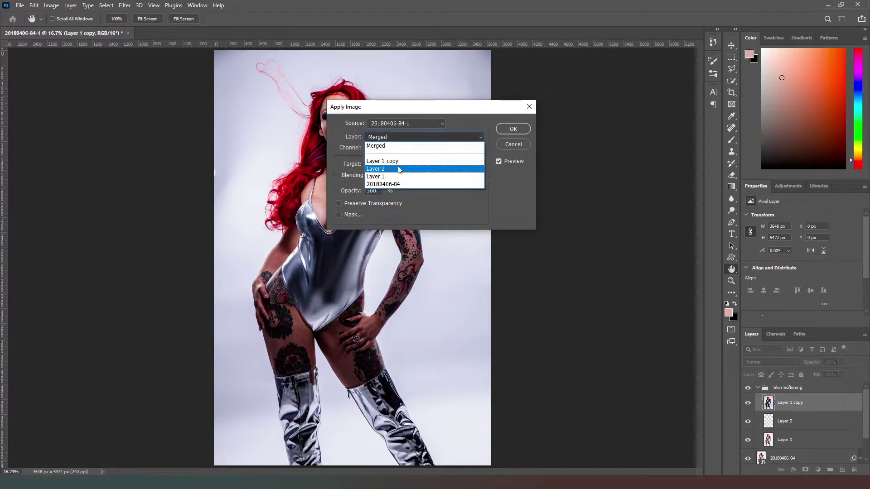
left_click(389, 177)
left_click(398, 176)
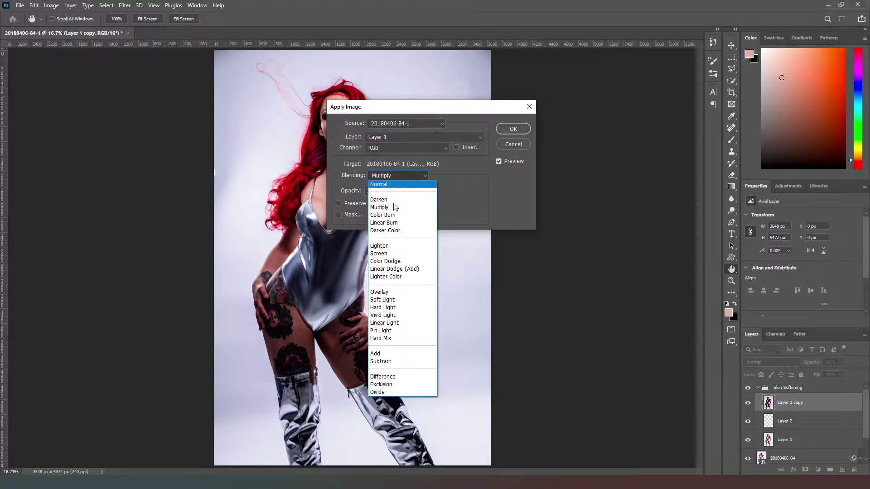
key("Down")
key("Down")
key("Down")
key("Down")
key("Down")
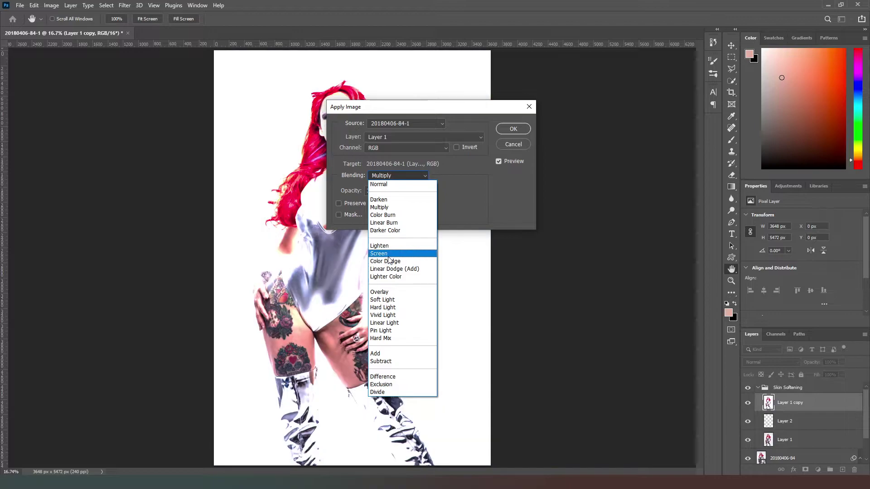
left_click(389, 361)
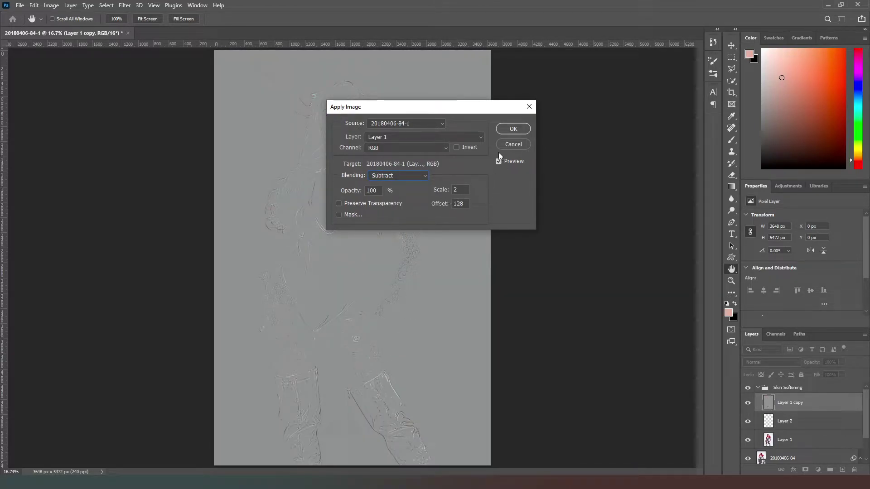
left_click(512, 129)
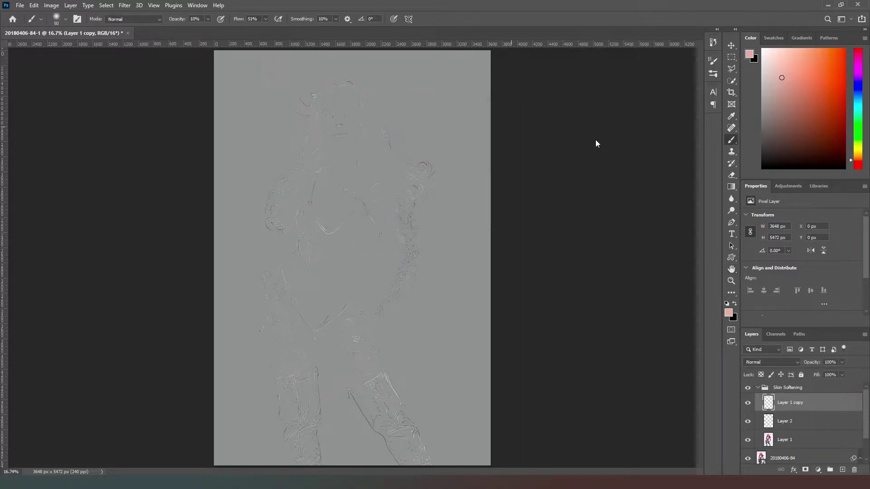
left_click(794, 365)
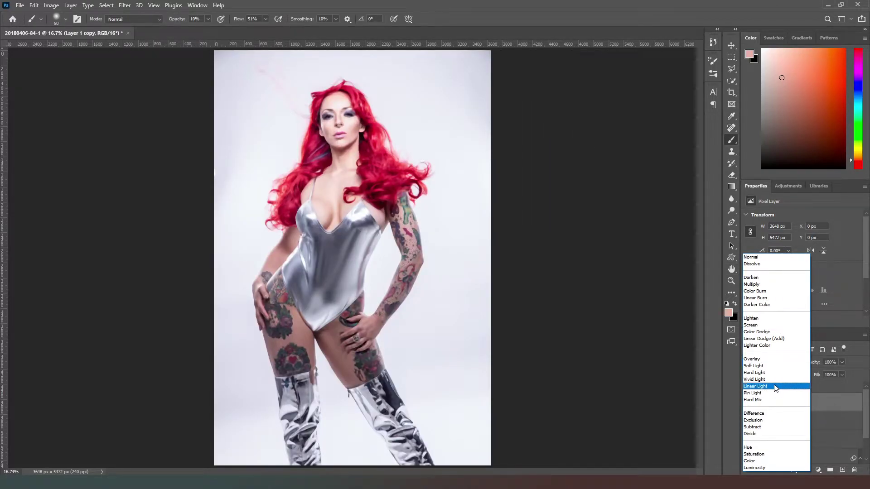
left_click(776, 387)
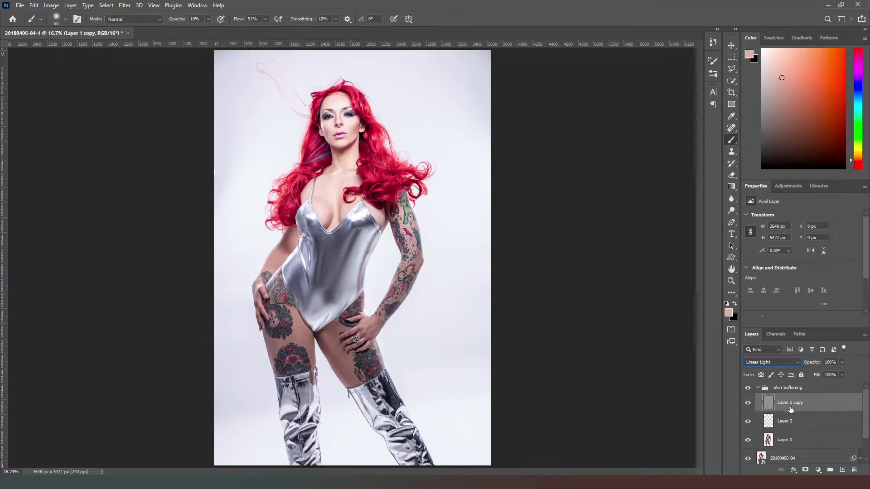
Duplicate Layer 1 copy as a layer clipped to the original, with its blend mode set to Normal
key("ctrl+j")
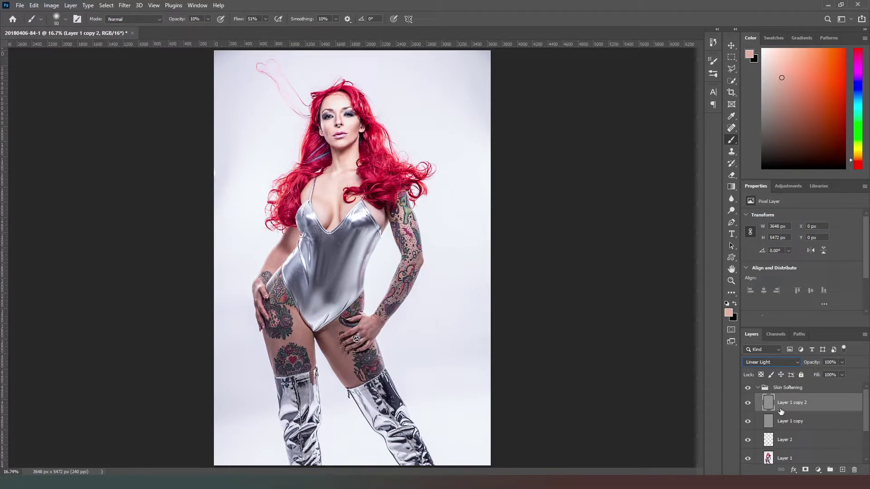
left_click(769, 408, "alt")
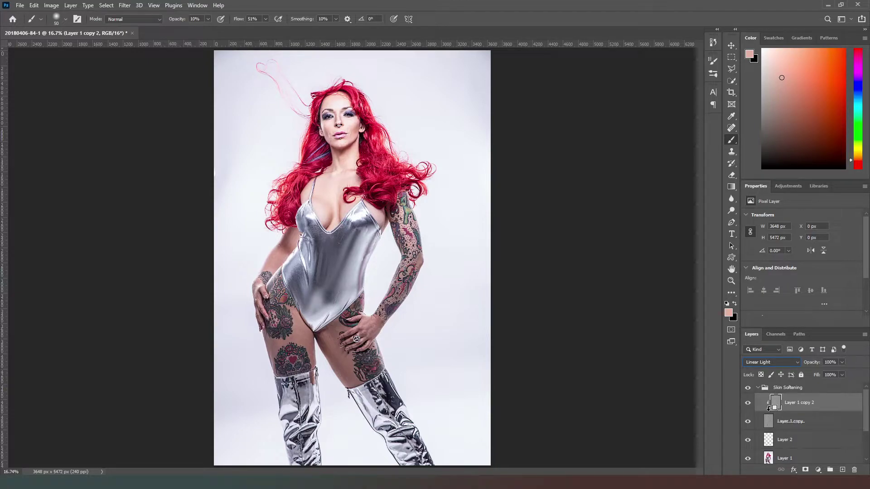
left_click(789, 362)
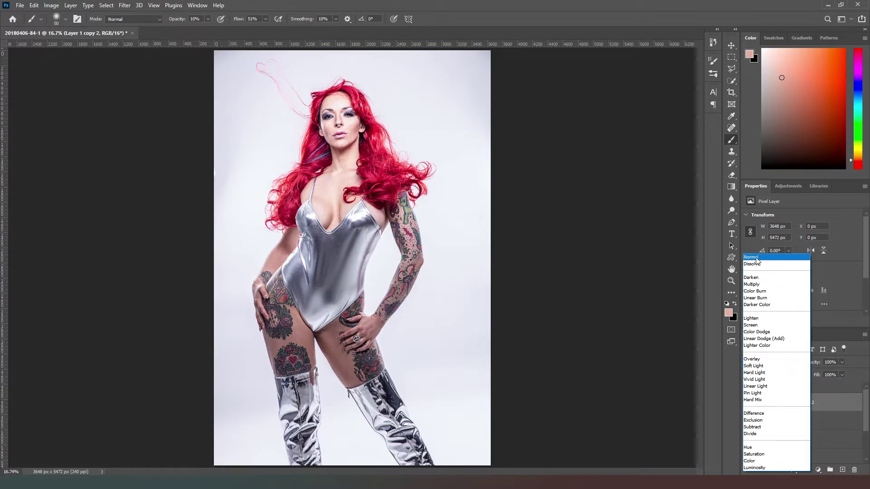
left_click(752, 258)
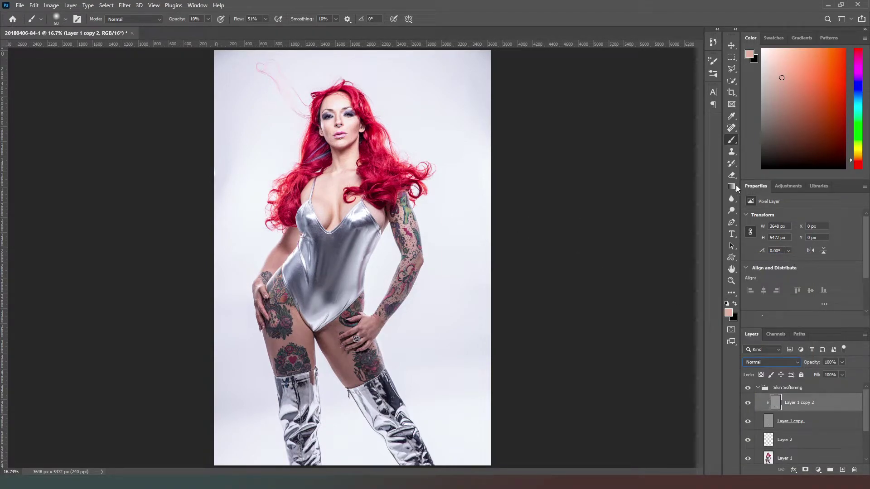
Heal the creases on the upper part of the silver cup below the fully visible strap with the Healing Brush on Layer 1 copy 2
left_click(731, 128)
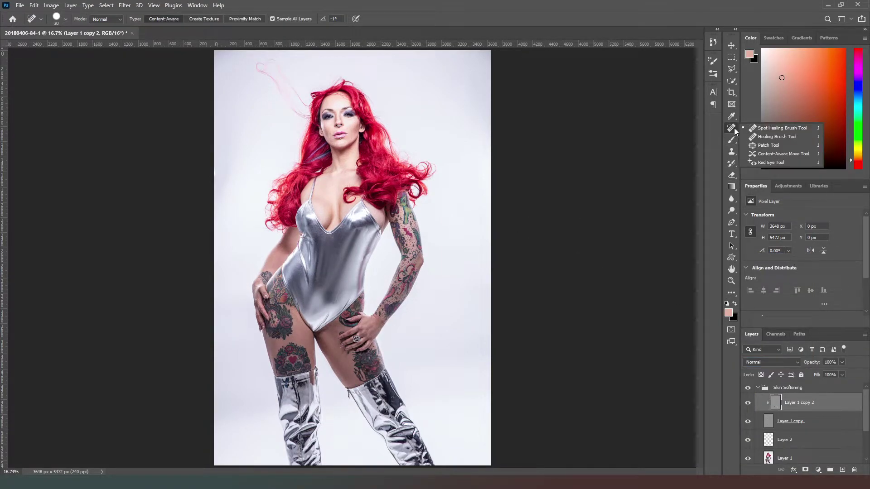
left_click(761, 139)
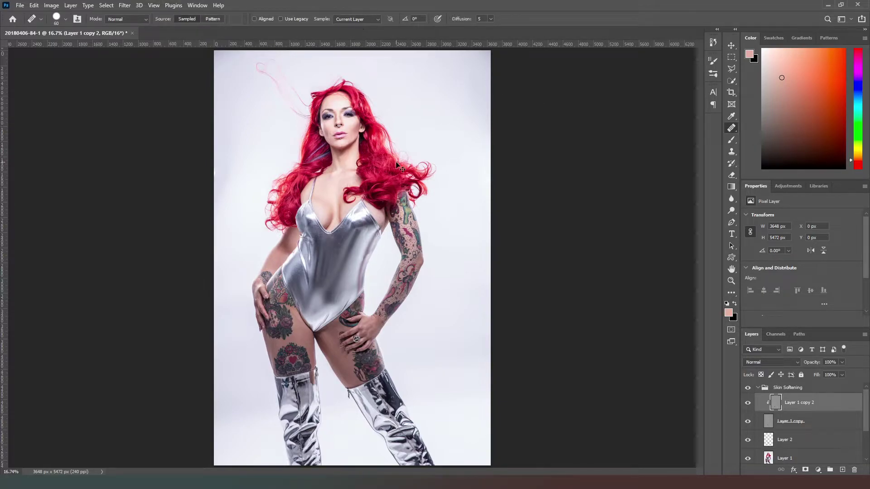
key("ctrl+plus")
key("ctrl+plus")
key("ctrl+plus")
key("ctrl+plus")
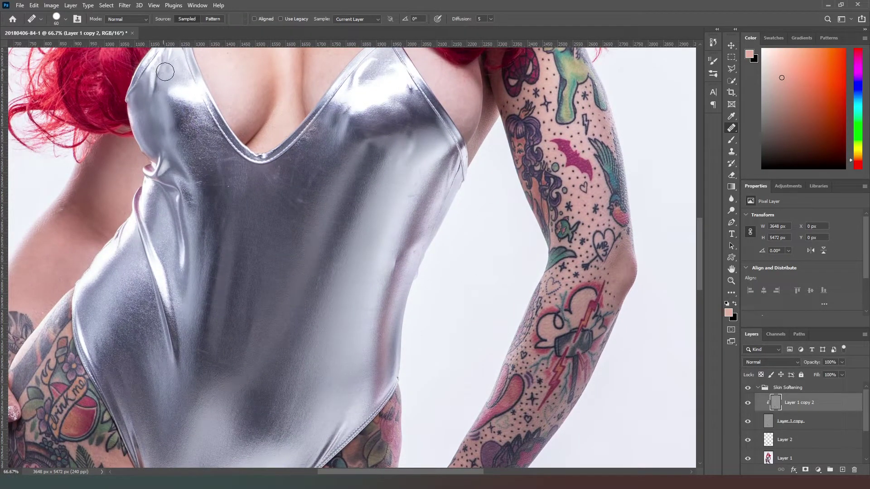
mouse_move(157, 83)
left_mouse_down()
mouse_move(272, 210)
mouse_move(289, 181)
mouse_move(269, 218)
mouse_move(293, 175)
mouse_move(276, 195)
mouse_move(272, 222)
mouse_move(301, 258)
mouse_move(279, 213)
mouse_move(275, 243)
mouse_move(341, 284)
mouse_move(309, 284)
left_mouse_up()
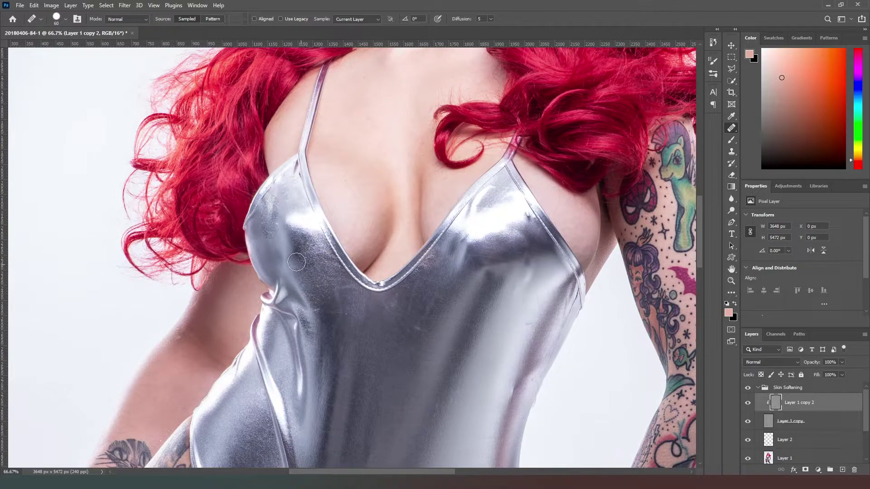
mouse_move(270, 226)
left_mouse_down()
mouse_move(263, 229)
mouse_move(276, 230)
mouse_move(272, 235)
mouse_move(270, 214)
mouse_move(260, 218)
mouse_move(286, 231)
left_mouse_up()
left_click_drag(275, 200, 291, 178)
mouse_move(274, 211)
left_mouse_down()
mouse_move(290, 185)
mouse_move(288, 202)
left_mouse_up()
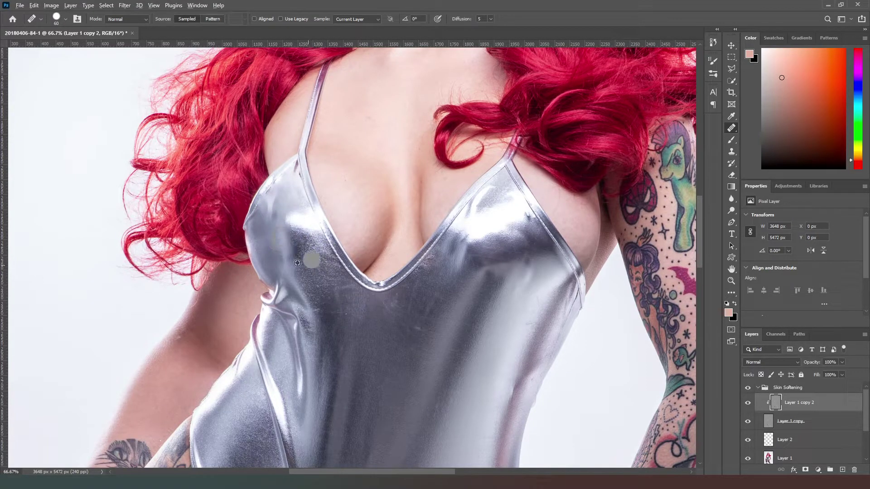
Heal the remaining texture flaws across that silver cup and compare the result with Layer 1 copy 2 hidden and shown
mouse_move(267, 249)
left_mouse_down()
mouse_move(273, 205)
mouse_move(301, 188)
mouse_move(361, 232)
mouse_move(285, 196)
left_mouse_up()
left_click_drag(349, 230, 356, 230)
mouse_move(291, 206)
left_mouse_down()
mouse_move(286, 187)
mouse_move(273, 192)
mouse_move(293, 205)
mouse_move(273, 204)
left_mouse_up()
left_click(748, 405)
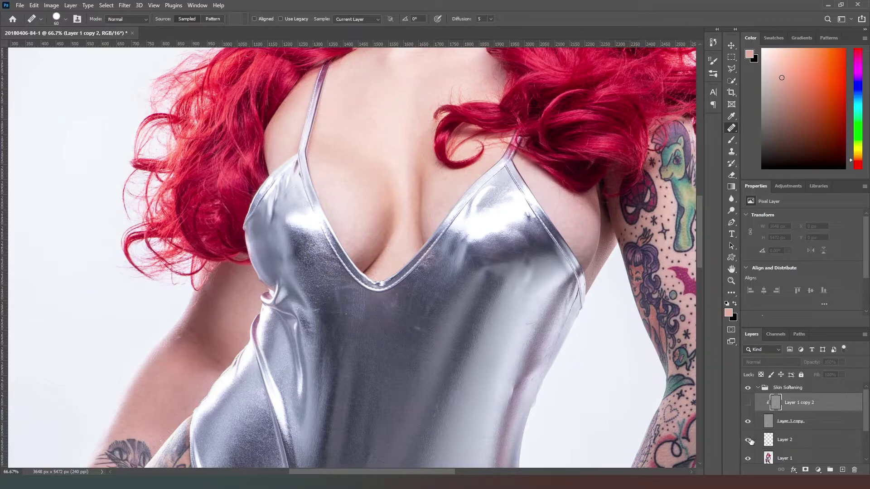
left_click(748, 404)
With Layer 1 copy hidden, smooth the same silver cup by painting tones sampled from it with the Brush on Layer 2
left_click(748, 422)
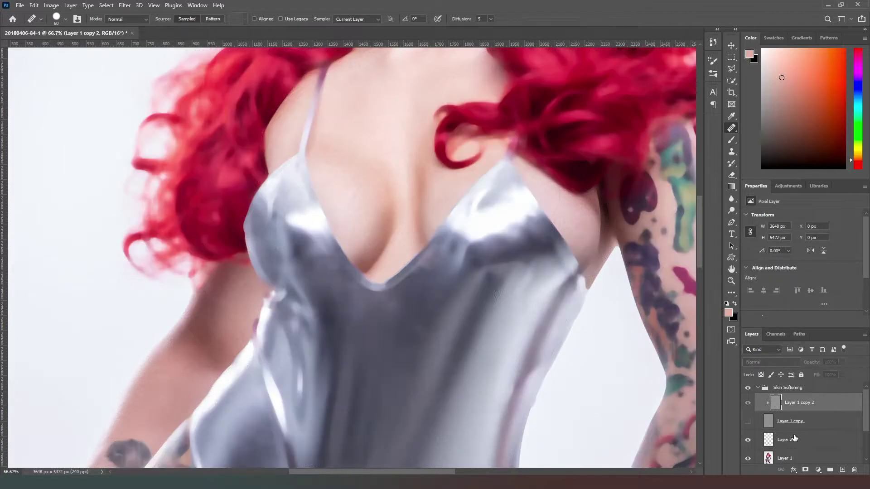
left_click(797, 440)
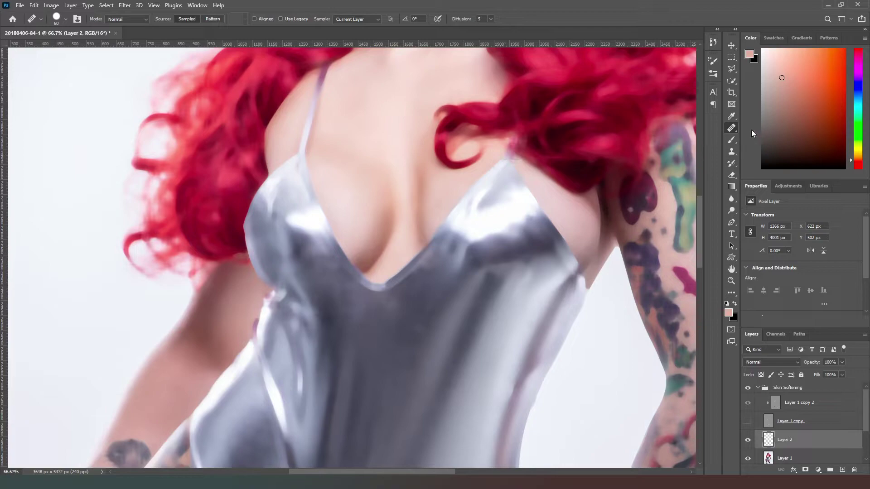
left_click(733, 139)
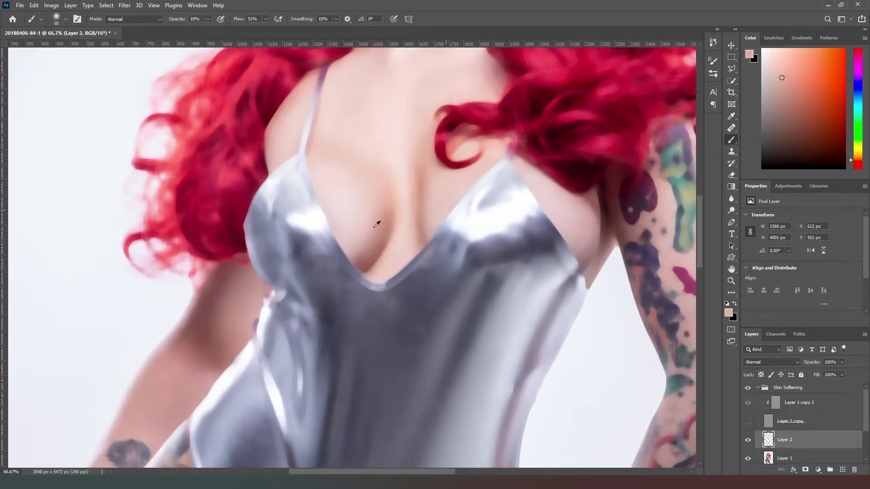
left_click(274, 224, "alt")
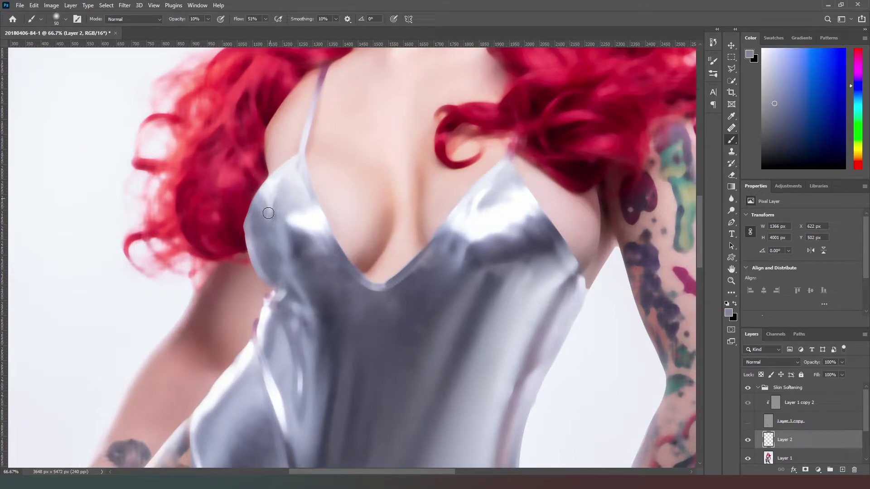
left_click(257, 229, "alt")
left_click(269, 211, "alt")
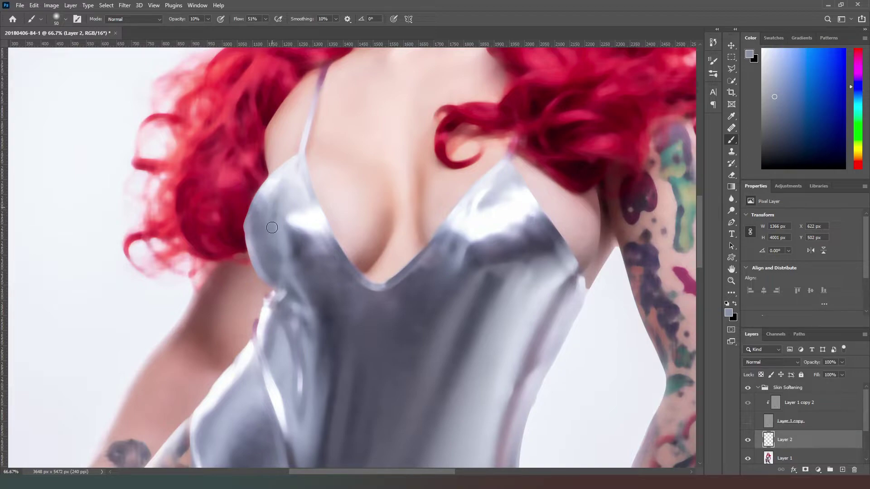
left_click(283, 209, "alt")
left_click(273, 215, "alt")
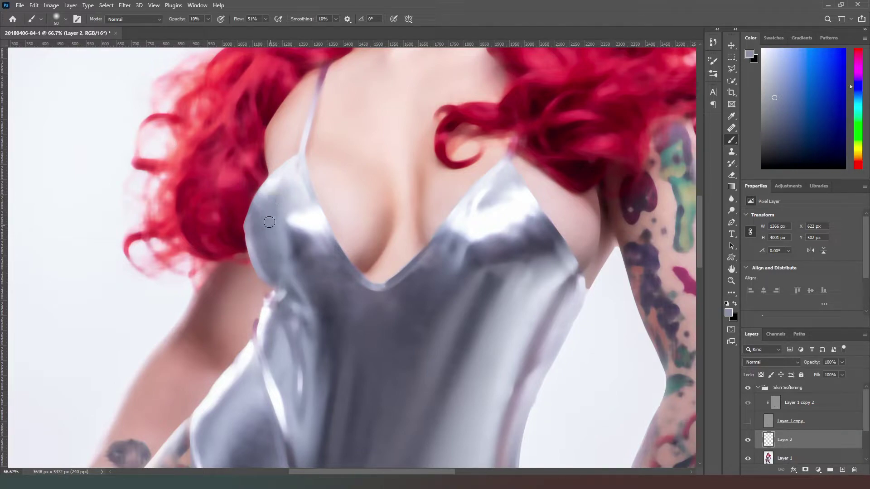
left_click(282, 209, "alt")
left_click(267, 232, "alt")
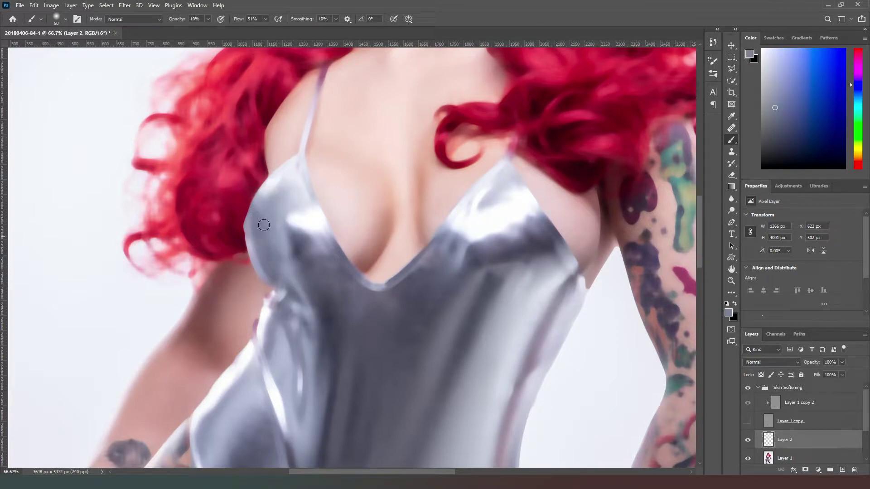
left_click_drag(267, 203, 264, 234)
Compare the bodice with the texture layers shown and hidden, leave them shown and select Layer 1 copy 2
left_click(749, 421)
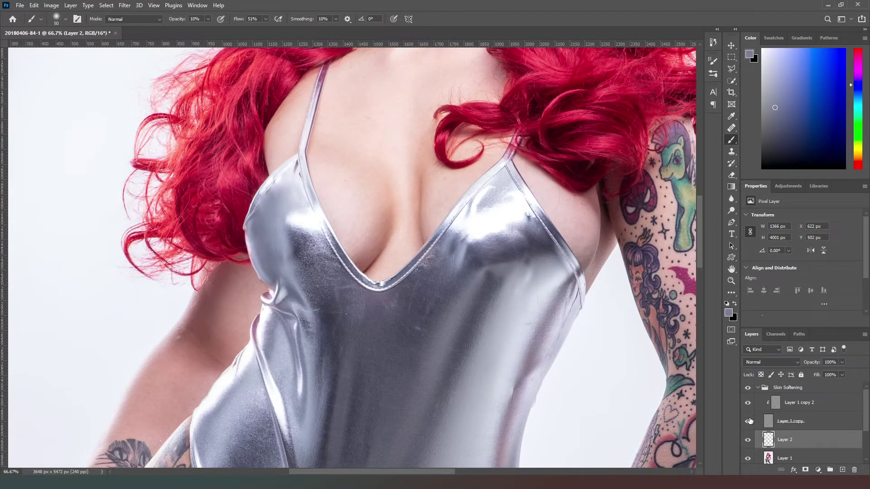
left_click(748, 421)
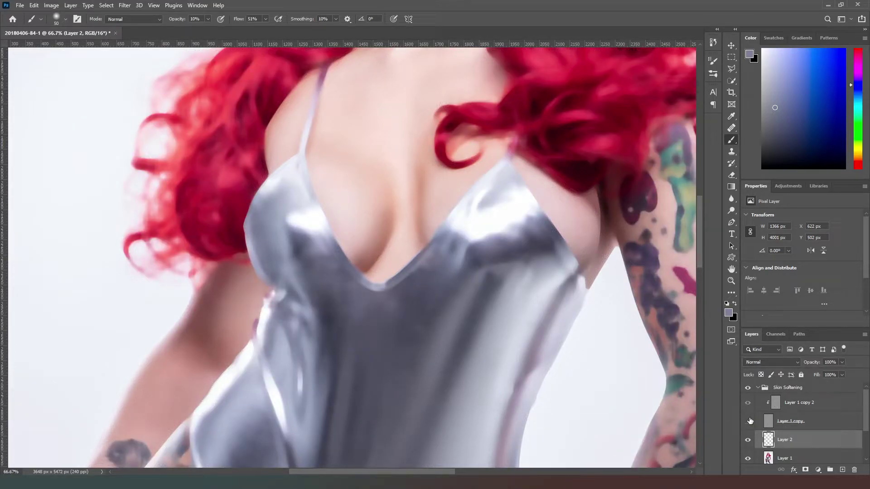
left_click(747, 403)
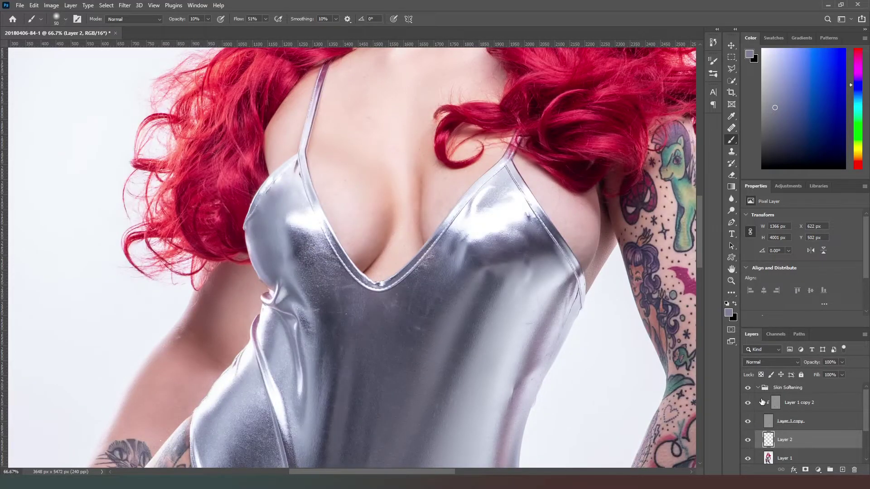
left_click(826, 404)
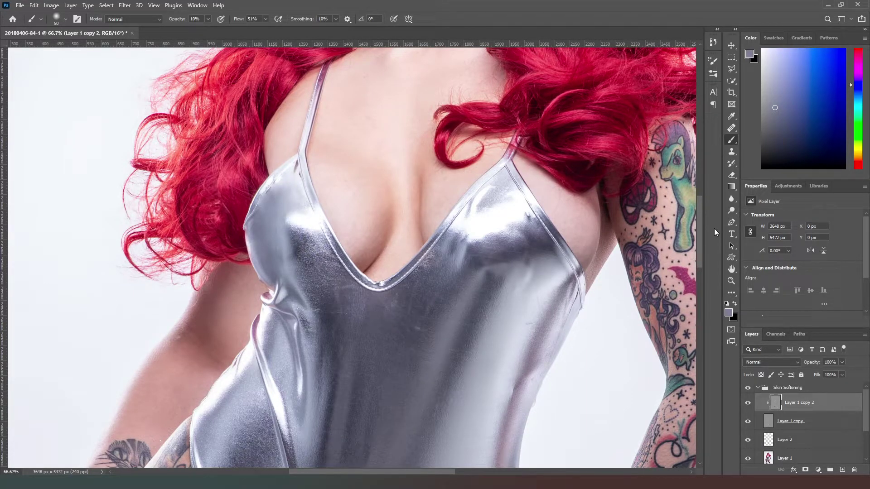
Paint sampled fabric tones over the marks below the bodice neckline on Layer 1 copy 2 with the Brush at 10% opacity
key("ctrl+0")
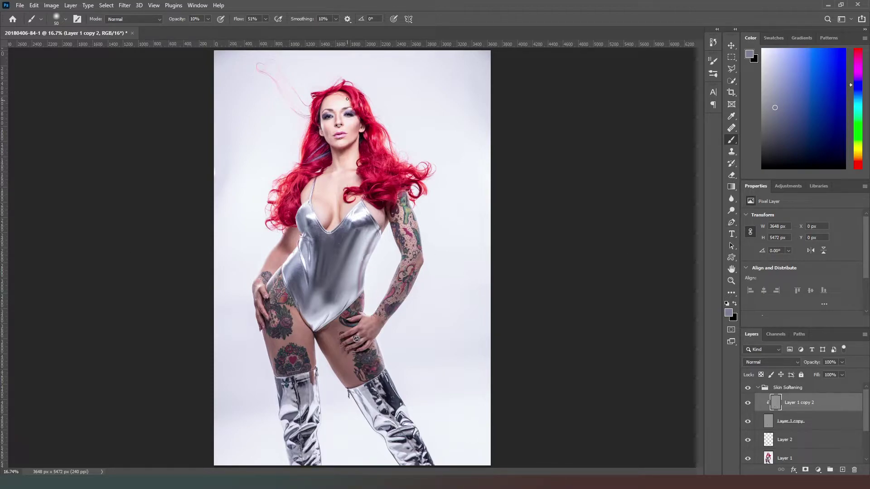
key("ctrl+plus")
key("ctrl+plus")
key("ctrl+plus")
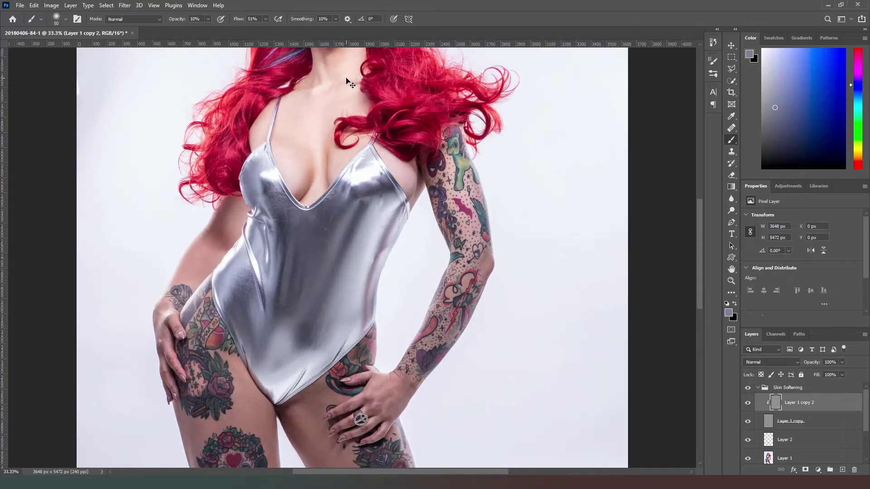
key("ctrl+plus")
key("ctrl+plus")
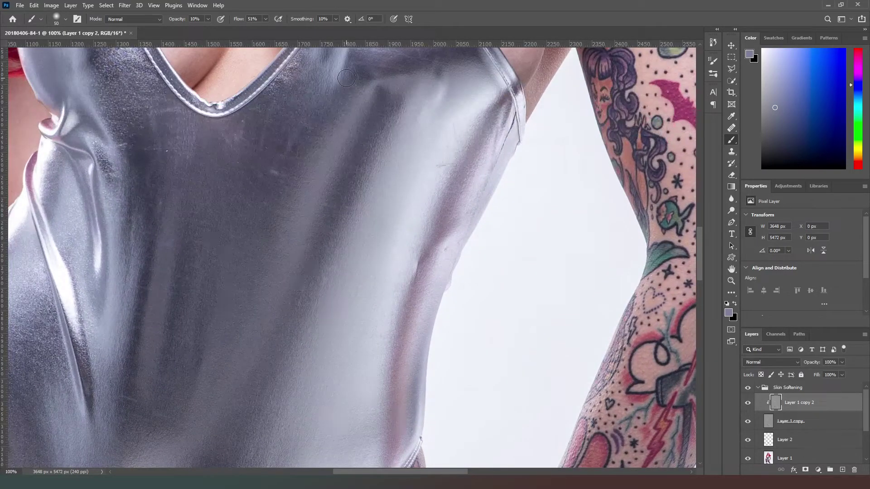
left_click_drag(334, 129, 375, 222)
left_click(348, 247, "alt")
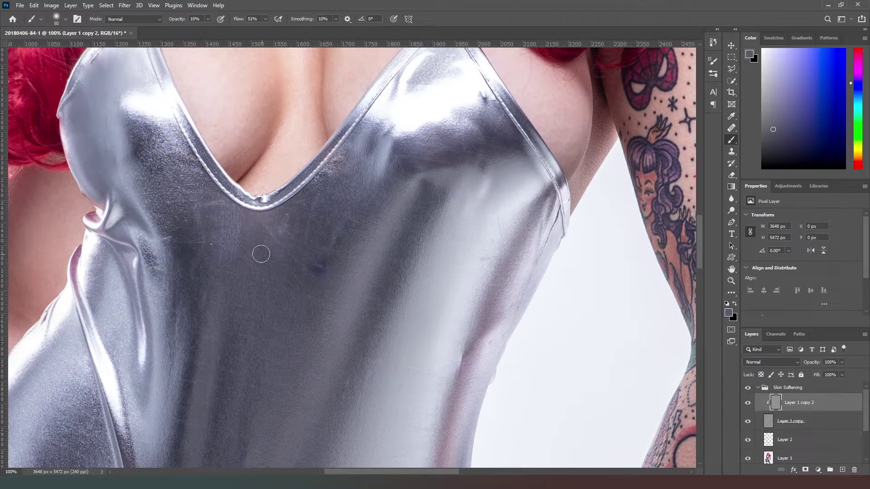
left_click(229, 242, "alt")
left_click_drag(197, 241, 208, 245)
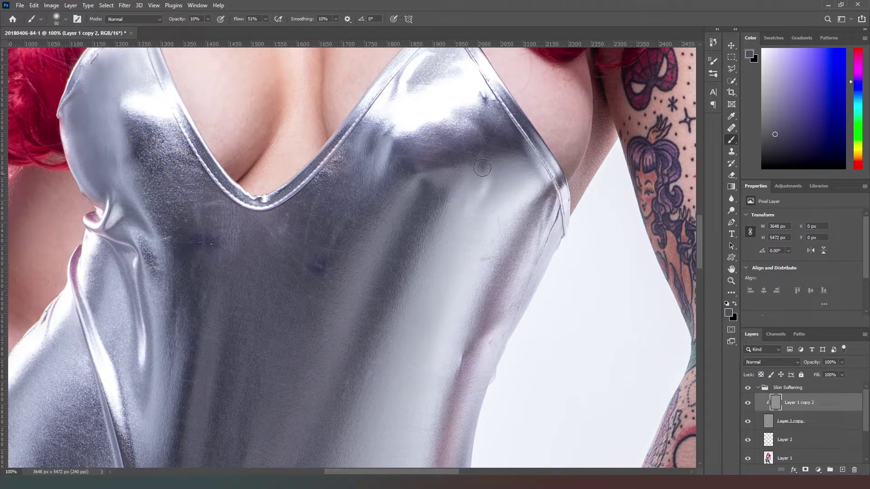
Paint the sampled highlight tone over the dark spot beside the silver cup's seam, raising the Brush opacity and flow to 100%
left_click_drag(427, 174, 390, 281)
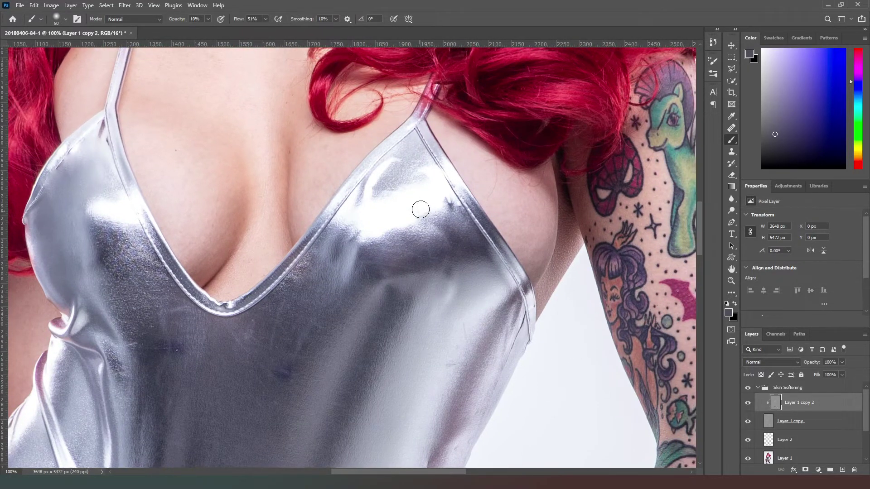
left_click(423, 204, "alt")
left_click_drag(446, 202, 450, 202)
left_click(448, 202)
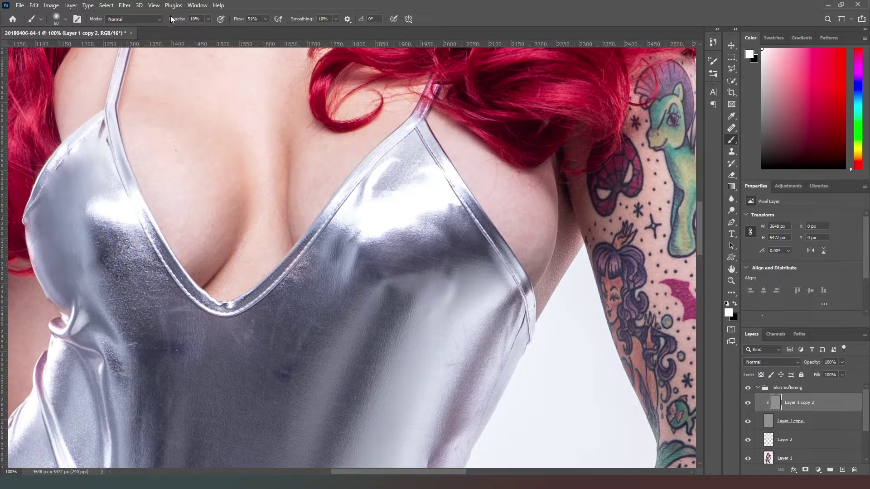
key("Return")
type("100")
key("Return")
left_click(452, 204)
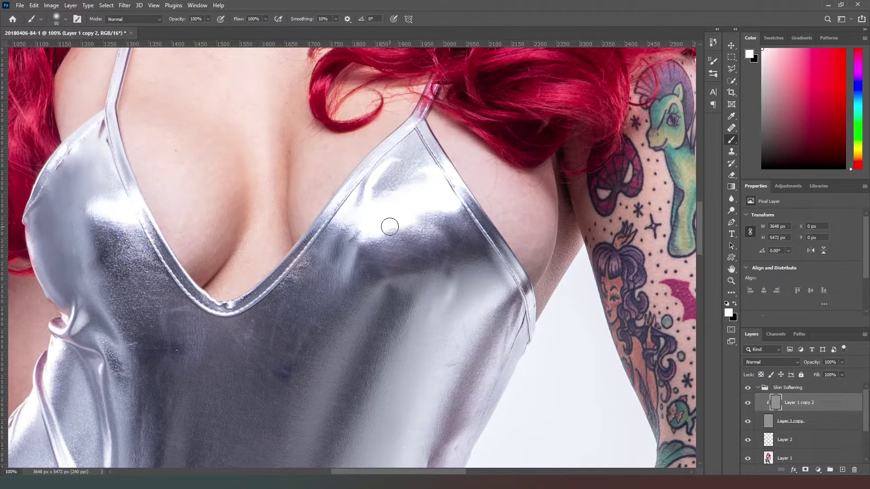
Try to paint a sampled dark grey over the fabric just below the neckline at full opacity, and undo the stroke
left_click(229, 355, "alt")
left_click_drag(231, 333, 249, 349)
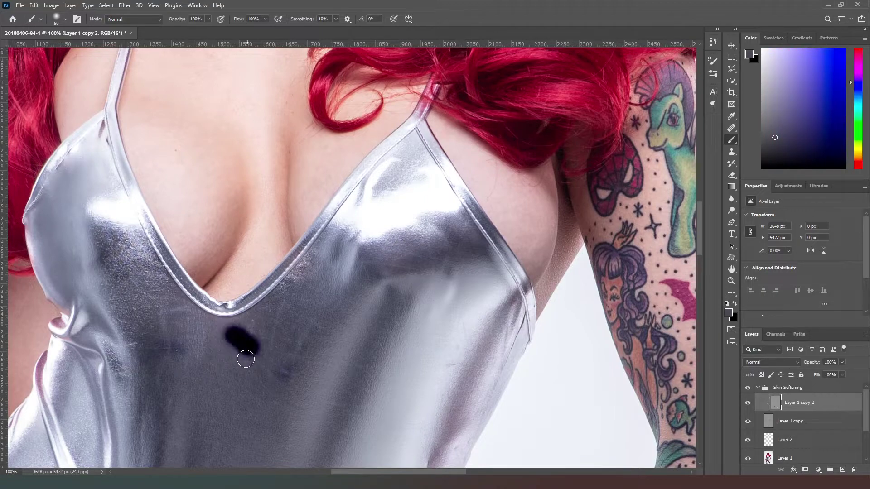
key("ctrl+z")
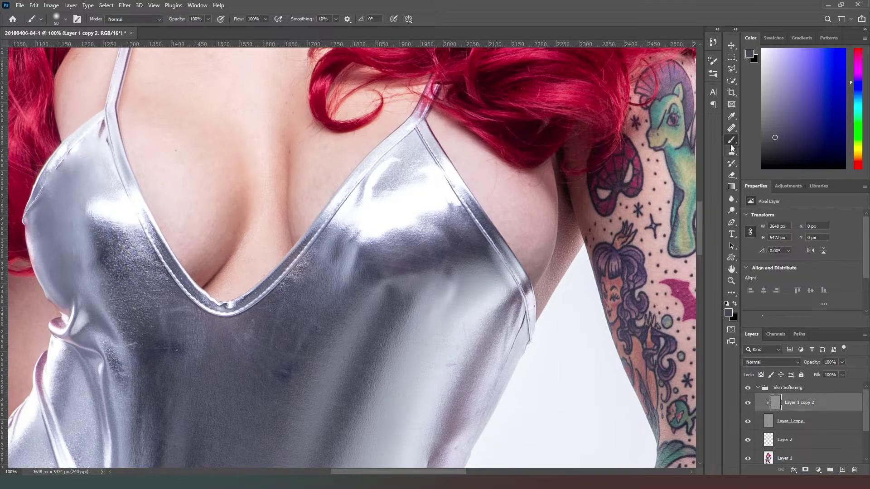
Switch to the Healing Brush, reduce it to size 30 and heal the fabric marks beside the bodice neckline
left_click(733, 130)
left_click(450, 204, "alt")
left_click(323, 318)
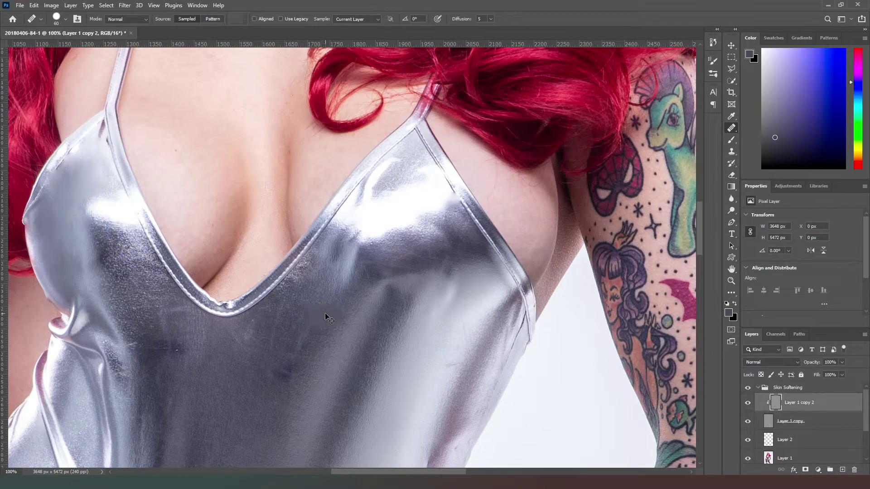
key("bracketleft")
key("bracketleft")
key("bracketleft")
left_click_drag(310, 311, 292, 320)
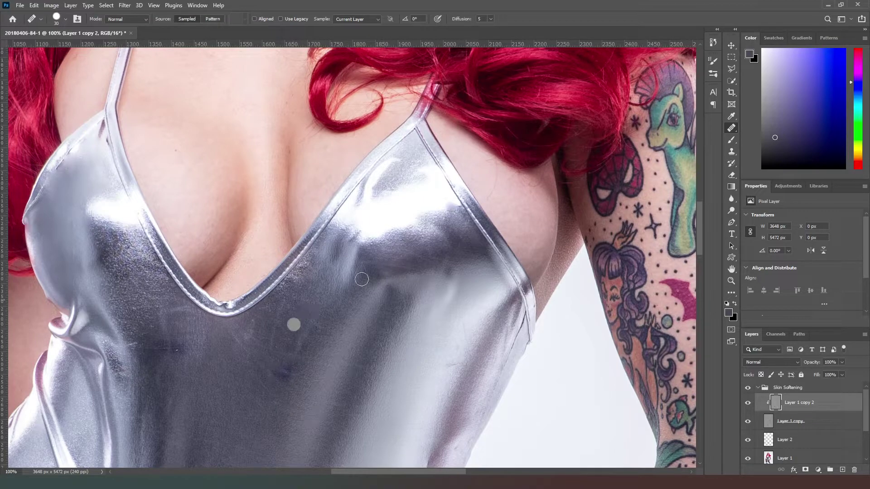
Heal the dark blotch and scratches on the silver fabric below the neckline and along the bright side panel
left_click(295, 334, "alt")
left_click(287, 371)
mouse_move(268, 361)
left_mouse_down()
mouse_move(314, 326)
mouse_move(304, 337)
mouse_move(237, 338)
mouse_move(245, 350)
mouse_move(250, 330)
mouse_move(239, 346)
mouse_move(232, 340)
mouse_move(251, 357)
mouse_move(245, 384)
left_mouse_up()
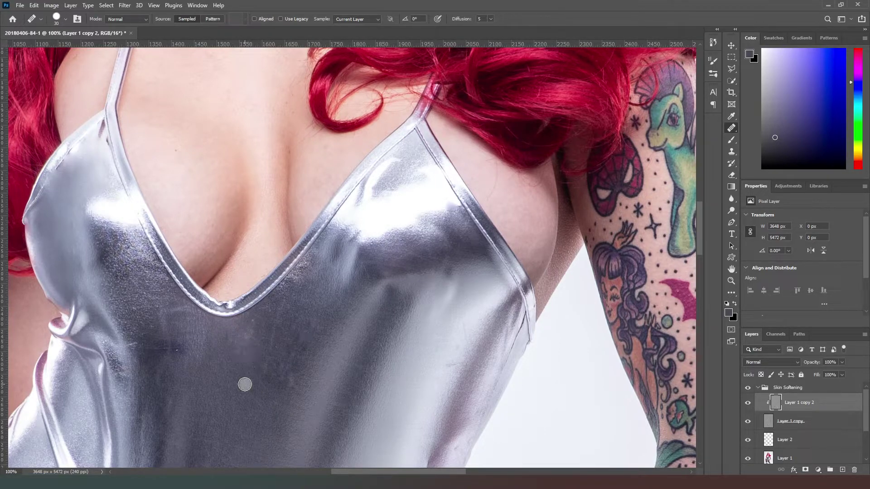
left_click(274, 341)
left_click_drag(458, 323, 456, 367)
Heal the small skin blemishes and stray hairs across the upper chest and collarbone on Layer 1 copy 2
left_click_drag(698, 210, 702, 189)
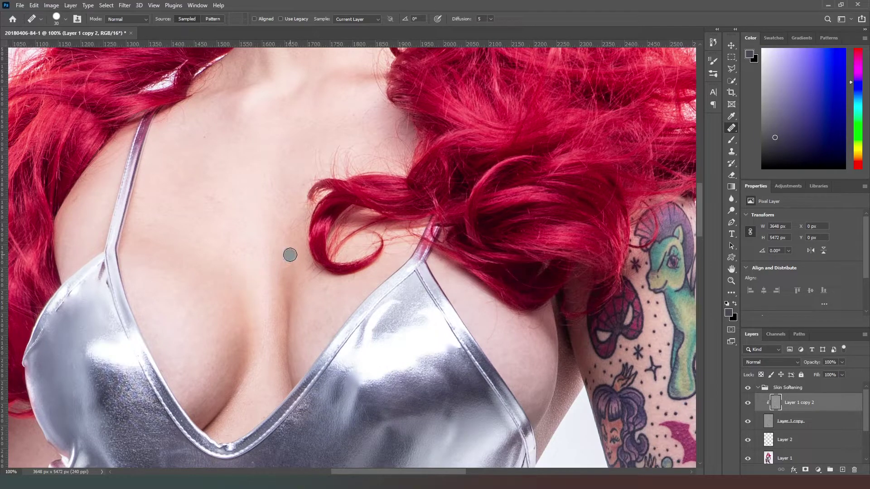
left_click(253, 222, "alt")
left_click(236, 183, "alt")
left_click_drag(212, 169, 204, 136)
left_click(248, 141)
left_click(278, 176)
left_click(277, 190)
left_click(297, 200)
left_click(276, 184)
left_click(299, 183)
left_click_drag(297, 179, 322, 227)
Heal the creases and blemishes on the neck using clean skin texture sampled nearby
left_click(352, 198)
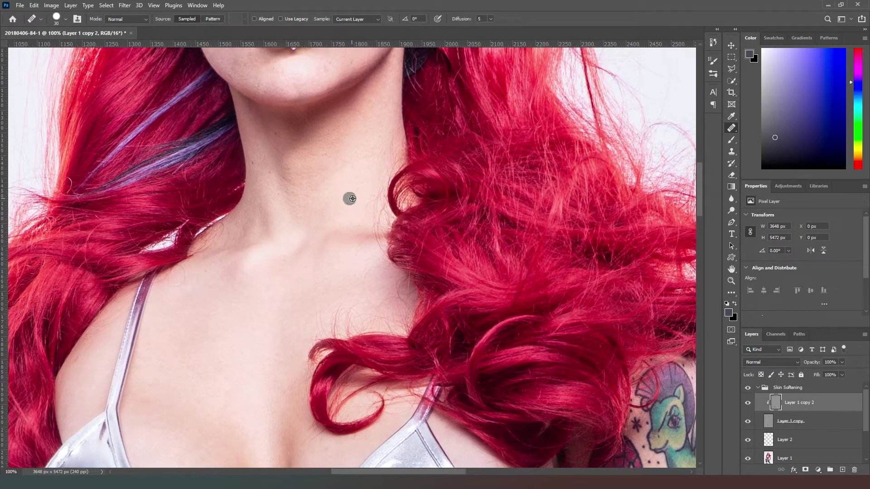
mouse_move(299, 186)
left_mouse_down()
mouse_move(280, 172)
mouse_move(291, 167)
mouse_move(289, 197)
mouse_move(255, 164)
mouse_move(272, 174)
mouse_move(276, 127)
mouse_move(379, 146)
left_mouse_up()
left_click_drag(319, 157, 275, 154)
mouse_move(276, 259)
left_mouse_down()
mouse_move(329, 239)
mouse_move(336, 196)
mouse_move(363, 180)
mouse_move(347, 178)
mouse_move(353, 208)
left_mouse_up()
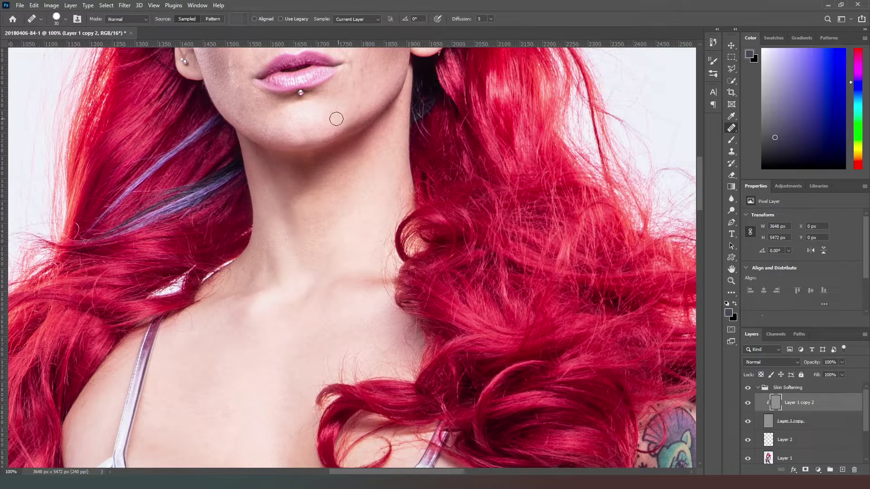
Heal the texture flaws on the chin, along the jawline and on the neck beneath it
mouse_move(321, 116)
left_mouse_down()
mouse_move(358, 103)
mouse_move(328, 116)
mouse_move(274, 113)
mouse_move(291, 113)
mouse_move(268, 131)
left_mouse_up()
mouse_move(250, 112)
left_mouse_down()
mouse_move(242, 107)
mouse_move(264, 107)
mouse_move(241, 89)
mouse_move(258, 96)
left_mouse_up()
mouse_move(351, 157)
left_mouse_down()
mouse_move(368, 165)
mouse_move(362, 196)
left_mouse_up()
mouse_move(361, 110)
left_mouse_down()
mouse_move(384, 93)
mouse_move(366, 99)
mouse_move(358, 66)
mouse_move(337, 60)
mouse_move(347, 83)
left_mouse_up()
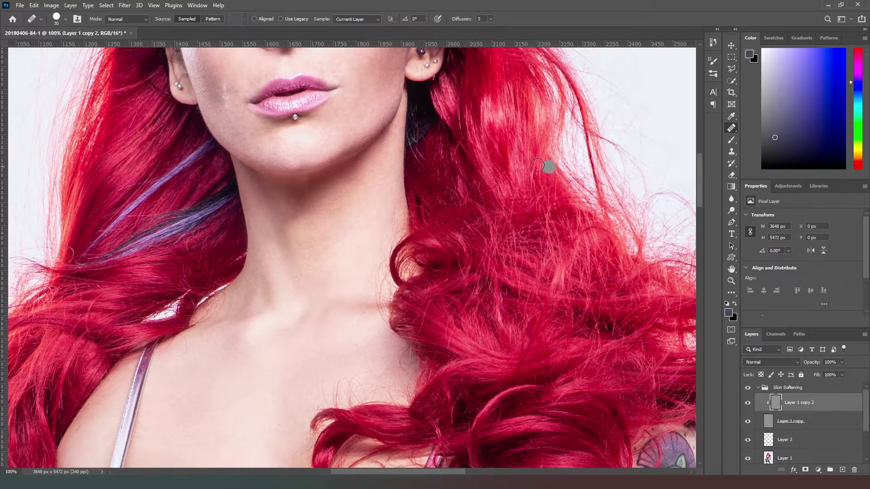
Heal the blemishes under the eyes, on both cheeks and along the nose
left_click_drag(365, 140, 370, 245)
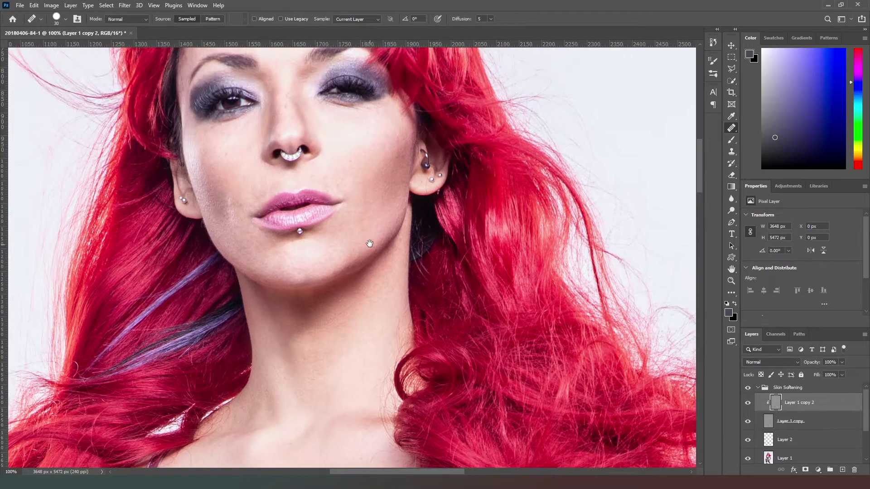
left_click(364, 115)
left_click(391, 134)
left_click(346, 111)
left_click(238, 144)
left_click_drag(223, 158, 216, 170)
left_click(227, 189)
left_click(271, 154)
left_click(278, 84)
left_click(310, 126)
Heal the blemishes above the lips, beside the mouth corner and across the cheek below the hair-covered brow
left_click(336, 165)
left_click(326, 171)
left_click(314, 178)
left_click(337, 183)
left_click(371, 175)
left_click(397, 148)
left_click(381, 128)
left_click(379, 145)
left_click(402, 142)
left_click(397, 144)
left_click(422, 262)
left_click(344, 198)
left_click_drag(369, 169, 391, 273)
left_click(368, 245)
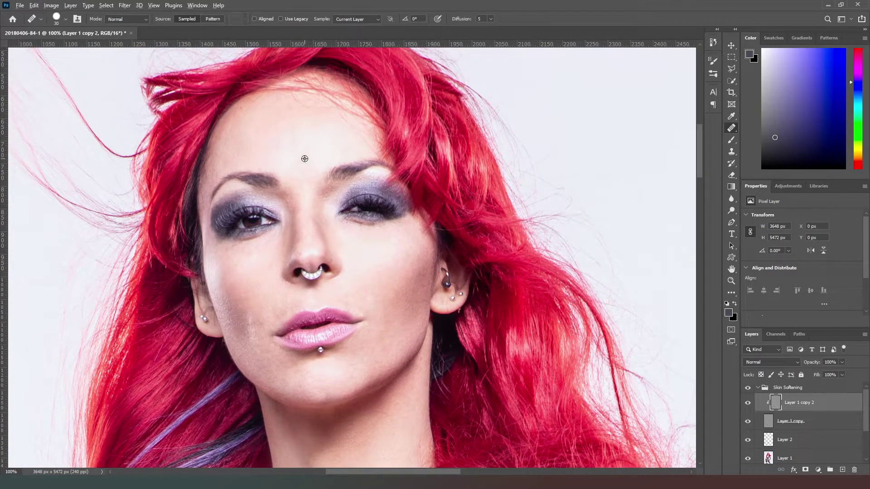
Heal the fine lines between the eyebrows and the flaws down the bridge of the nose
left_click(294, 200)
left_click(308, 203)
left_click(291, 181)
left_click(305, 181)
left_click(314, 181)
left_click(312, 189)
left_click(310, 261)
Heal the remaining spots on the lower cheeks, around the mouth and along the chin and jaw
left_click(417, 355)
left_click(263, 331)
left_click(261, 296)
left_click(285, 305)
left_click(388, 363)
left_click(432, 306)
left_click(419, 264)
left_click(407, 309)
left_click(367, 341)
left_click(327, 381)
left_click(263, 371)
left_click(377, 358)
Heal the blemishes and fine lines across the forehead up to the hairline
left_click(326, 169)
left_click(316, 133)
left_click(255, 109)
left_click(229, 130)
left_click(263, 111)
left_click(299, 124)
left_click(334, 139)
Heal the last texture flaws on the outer cheek between the shadowed eye and the ear with the dangling earring
left_click_drag(378, 285, 378, 281)
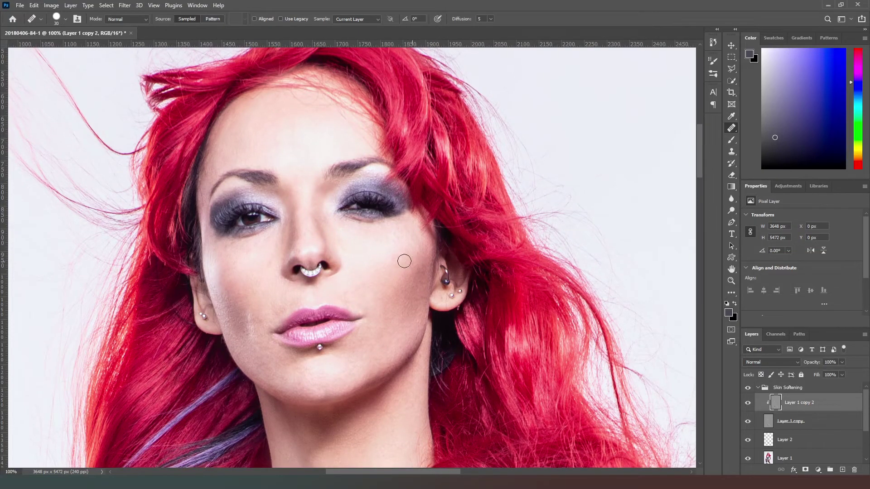
left_click_drag(403, 232, 396, 229)
left_click(418, 249)
left_click(419, 269)
left_click(400, 299)
left_click(409, 307)
left_click(439, 301)
Collapse the Skin Softening group and create a new layer group above it
left_click_drag(343, 356, 331, 166)
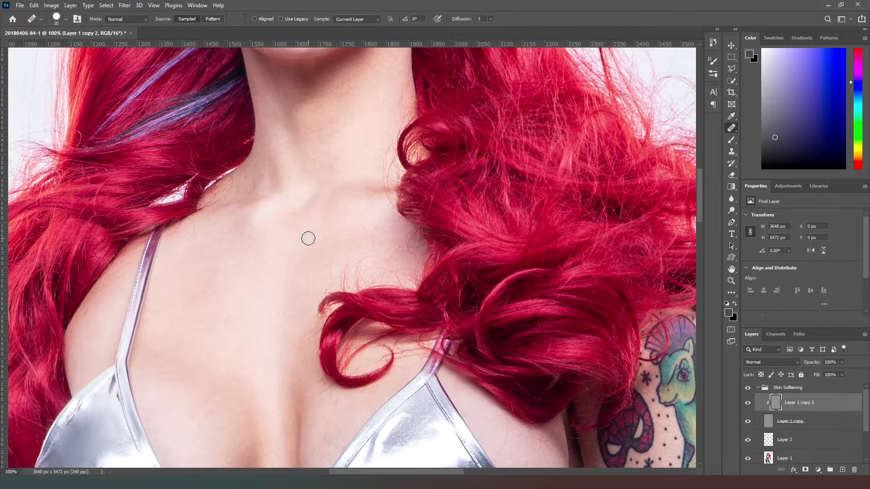
key("ctrl+0")
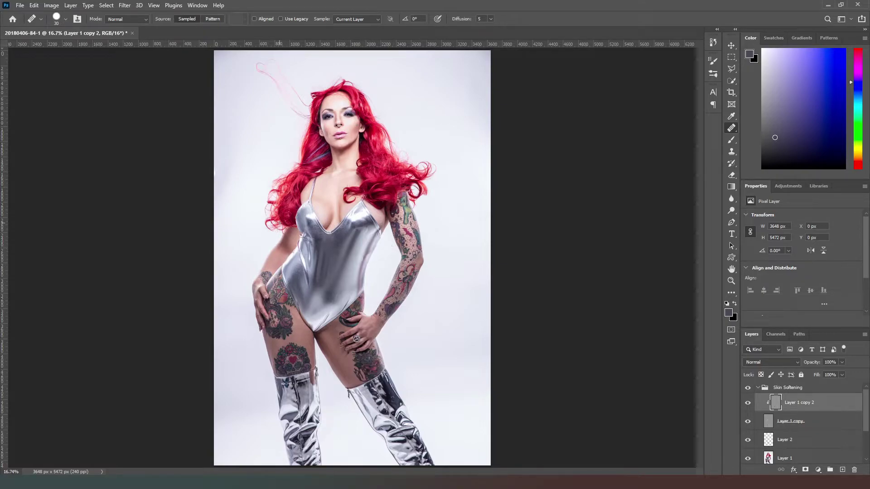
left_click(758, 388)
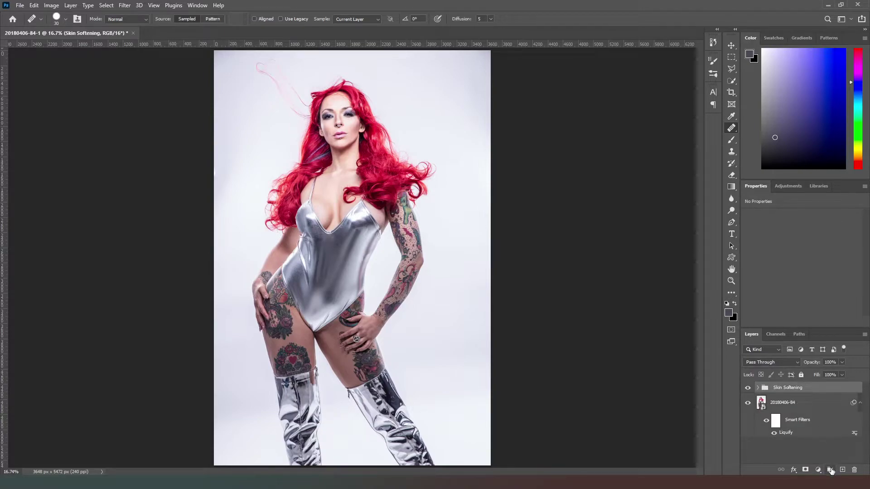
left_click(831, 471)
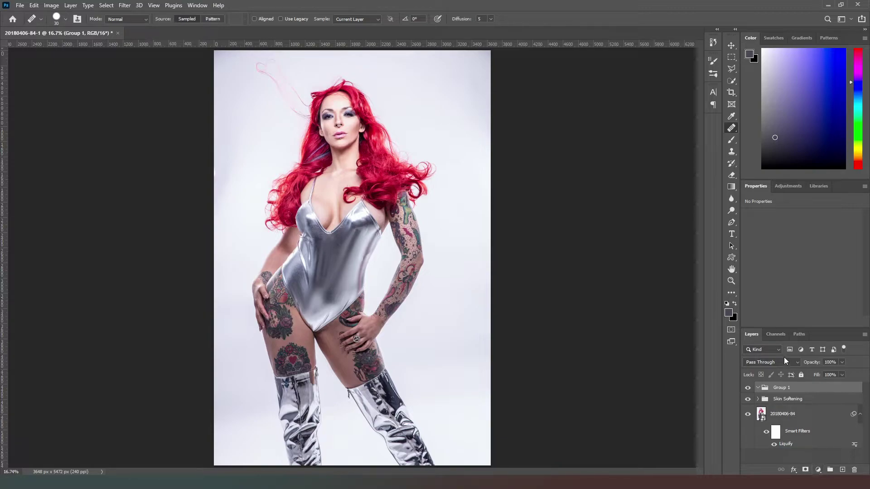
Load the RGB channel's luminosity as a selection and add a Curves adjustment layer masked by it inside the new group
left_click(775, 335)
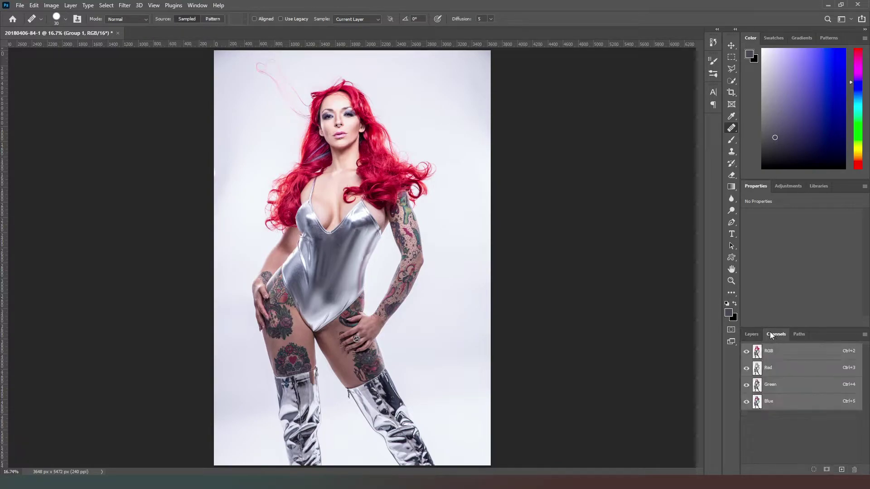
left_click(763, 354, "ctrl")
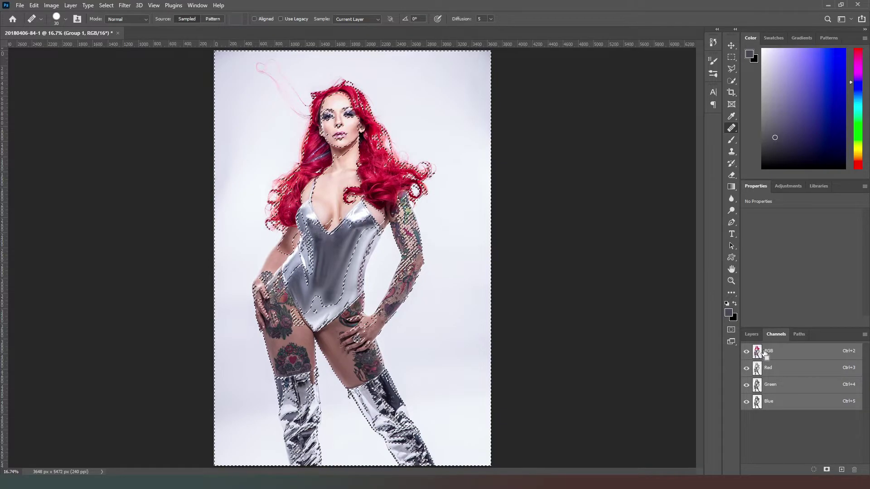
left_click(751, 334)
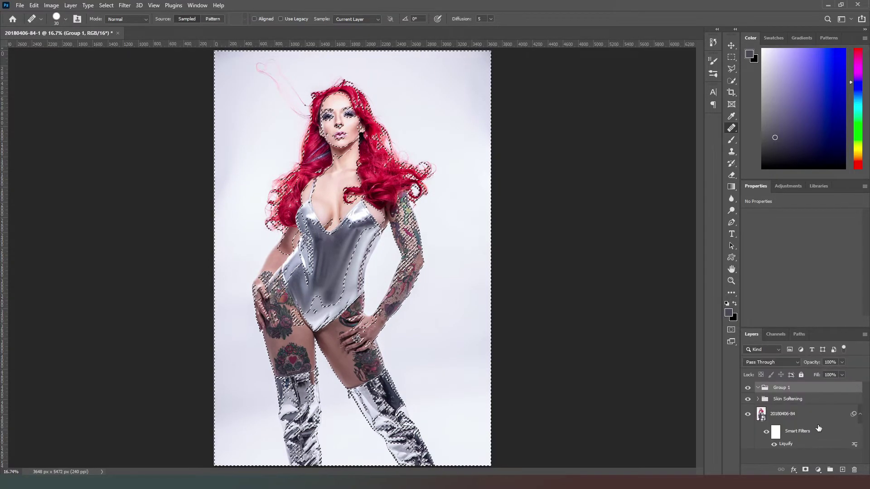
left_click(818, 470)
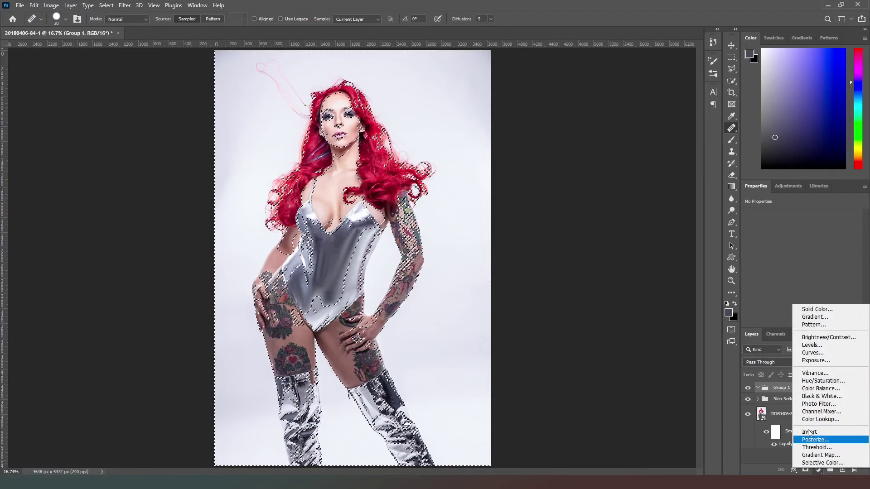
left_click(812, 354)
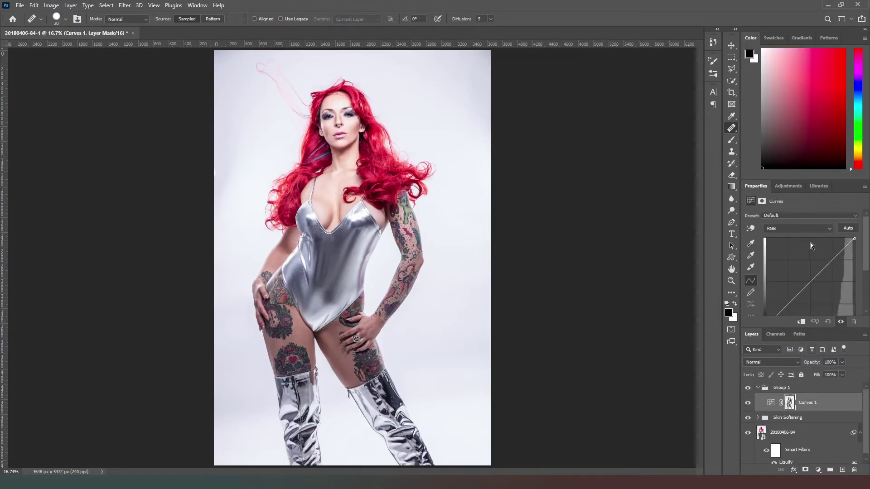
Shape a contrast S-curve in Curves 1, lifting the highlights at input 210 to output 224 and slightly lowering the shadows
left_click_drag(839, 252, 839, 249)
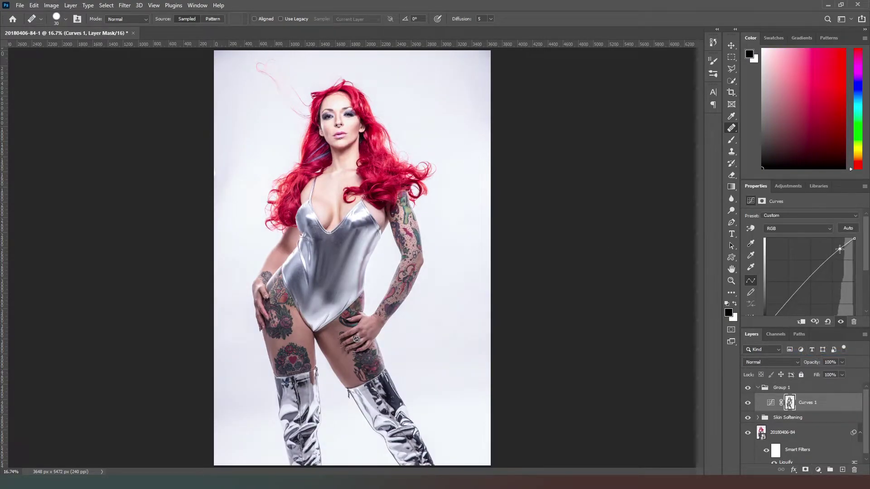
left_click_drag(786, 304, 790, 309)
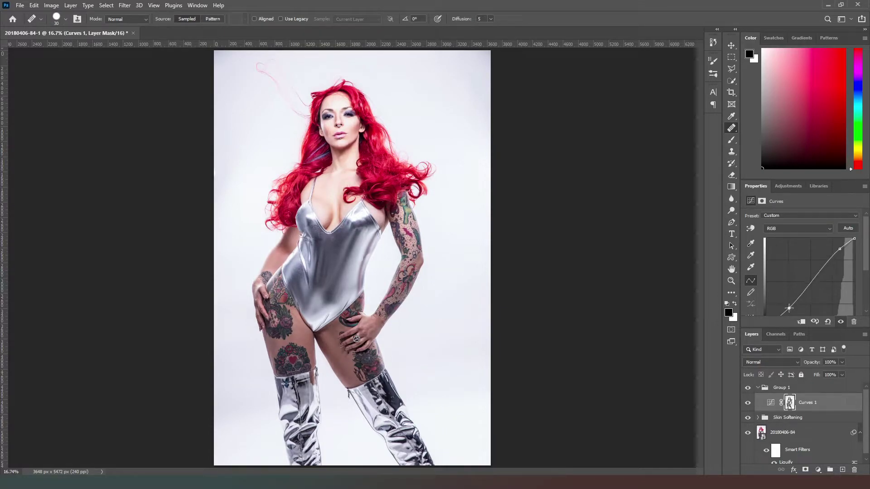
left_click(839, 249)
left_click_drag(800, 179, 801, 133)
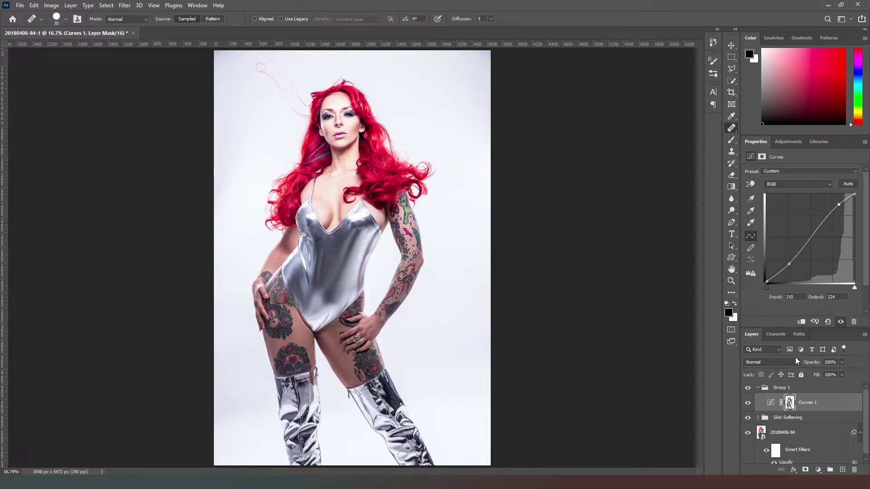
Add a second Curves adjustment layer, sampling the face to lift highlights from 244 to 246 and the thigh to lower shadows from 45 to 33
left_click(818, 470)
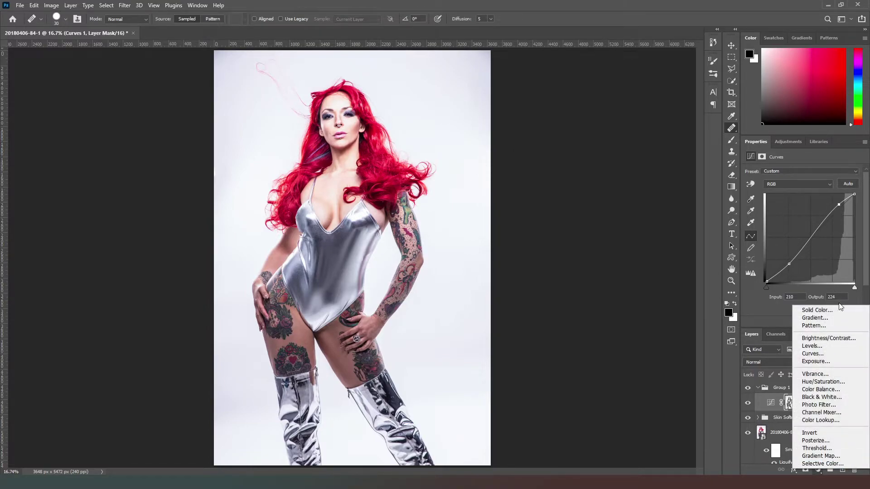
left_click(835, 354)
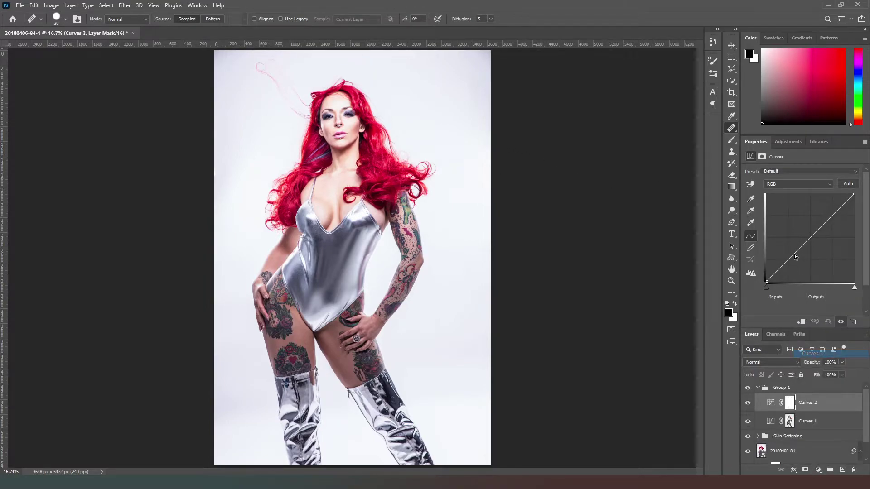
left_click(754, 184)
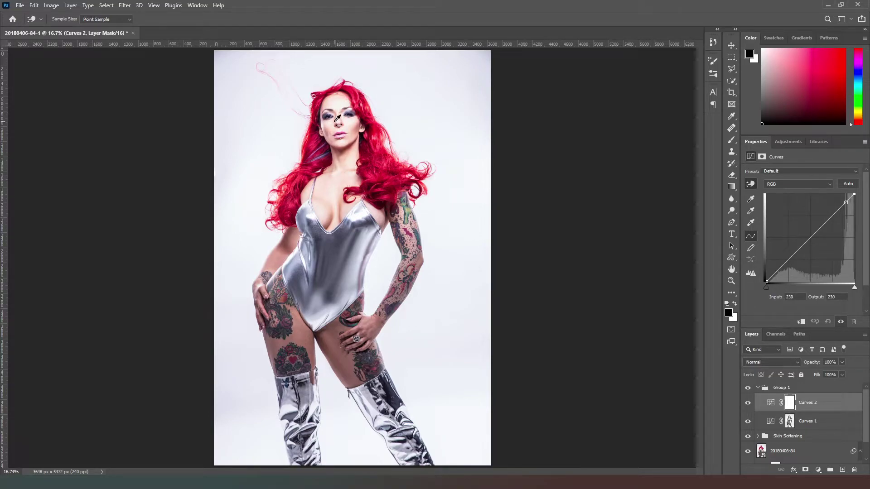
left_click_drag(341, 104, 341, 105)
left_click_drag(342, 103, 341, 104)
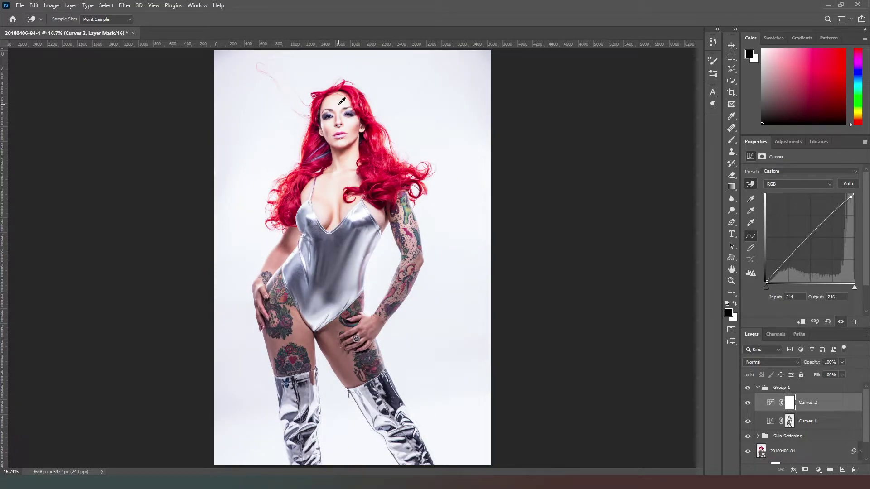
left_click(329, 342)
left_click_drag(324, 335, 324, 345)
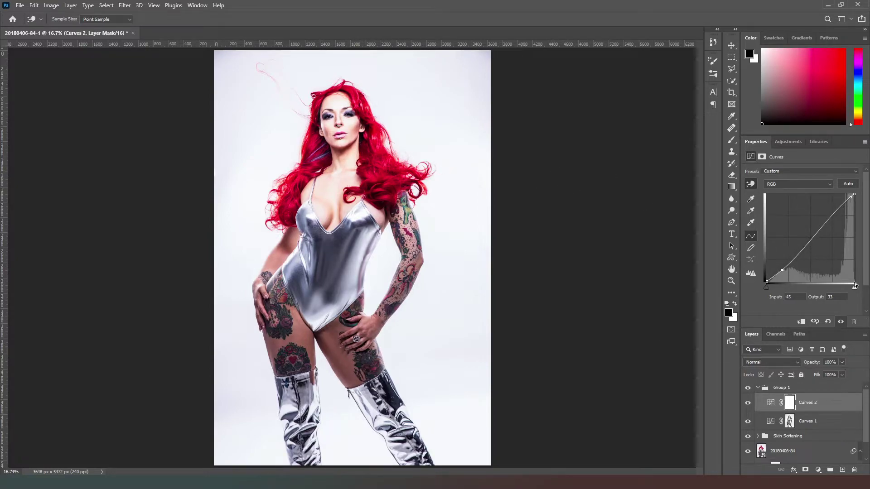
Reduce the opacity of Curves 2 to 52% and of Curves 1 to 39%
left_click(842, 363)
left_click(834, 372)
left_click_drag(830, 372, 822, 371)
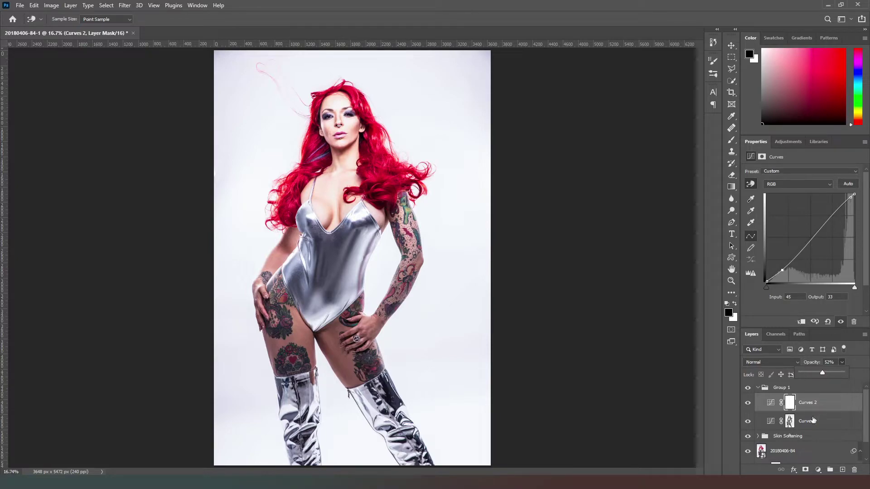
left_click(835, 423)
left_click(828, 373)
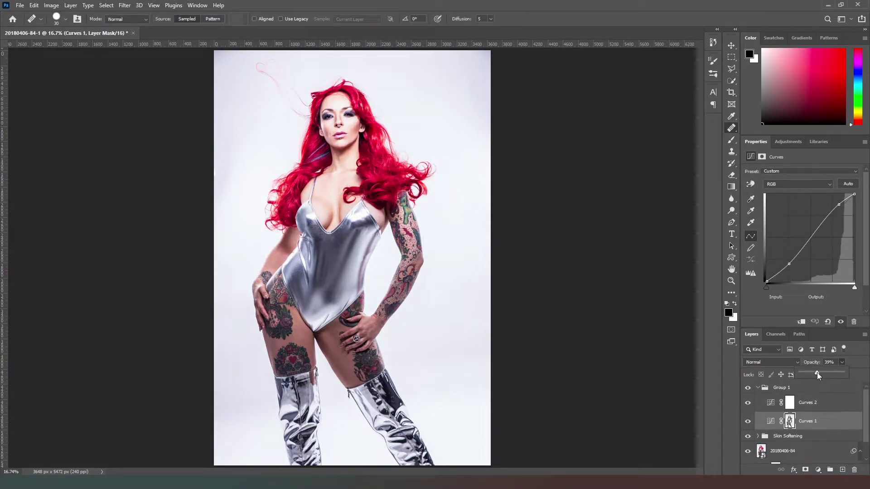
Add a darkening Curves layer above Curves 2, pulling midtone input 144 to output 115, and invert its mask to black
left_click(845, 404)
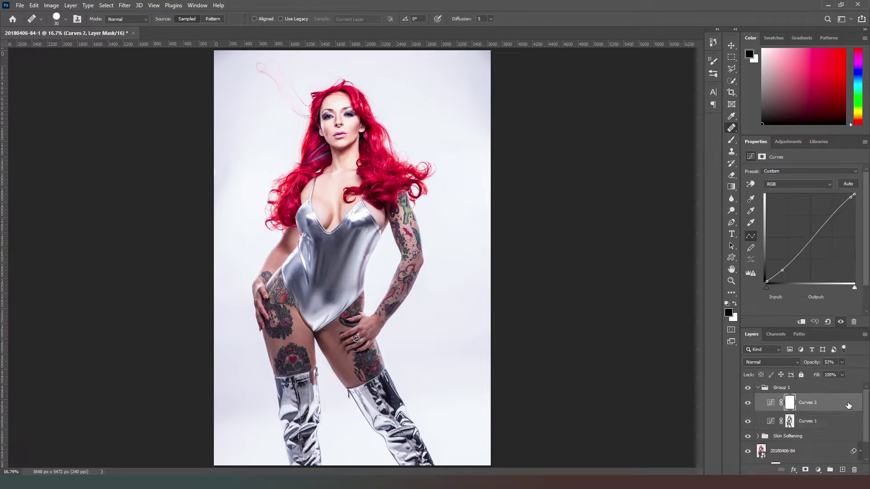
left_click(818, 470)
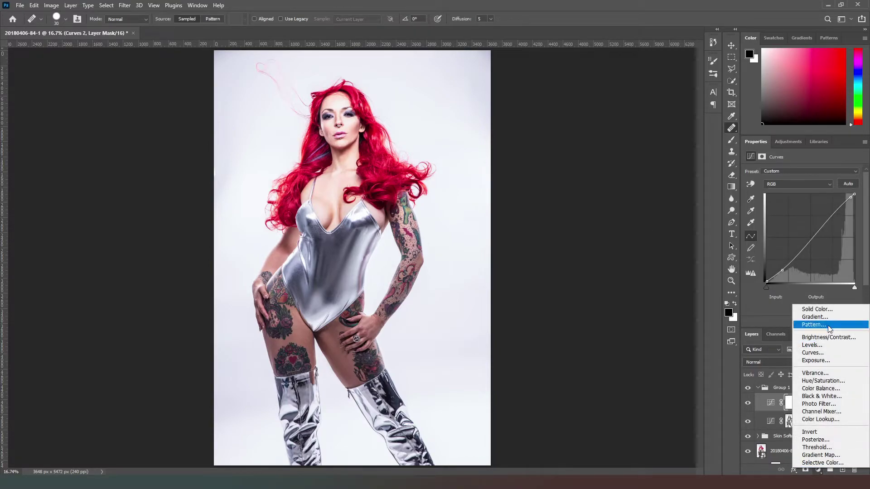
left_click(813, 352)
left_click_drag(811, 238, 816, 242)
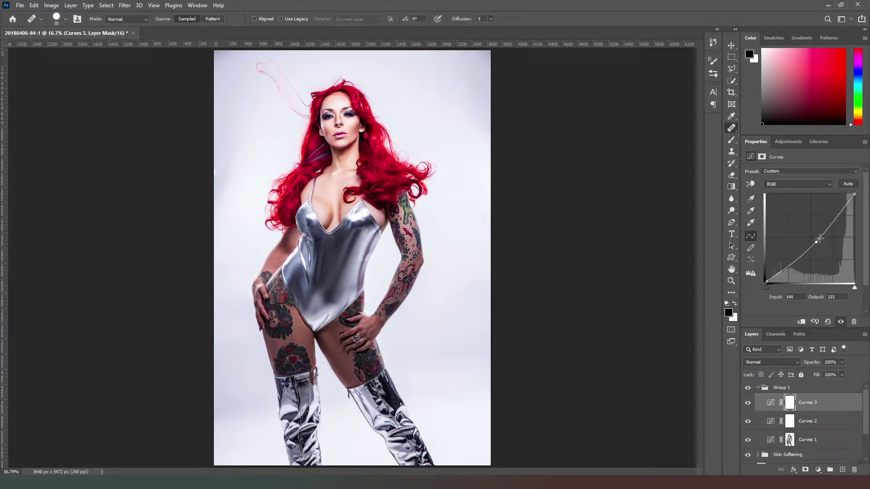
key("ctrl+i")
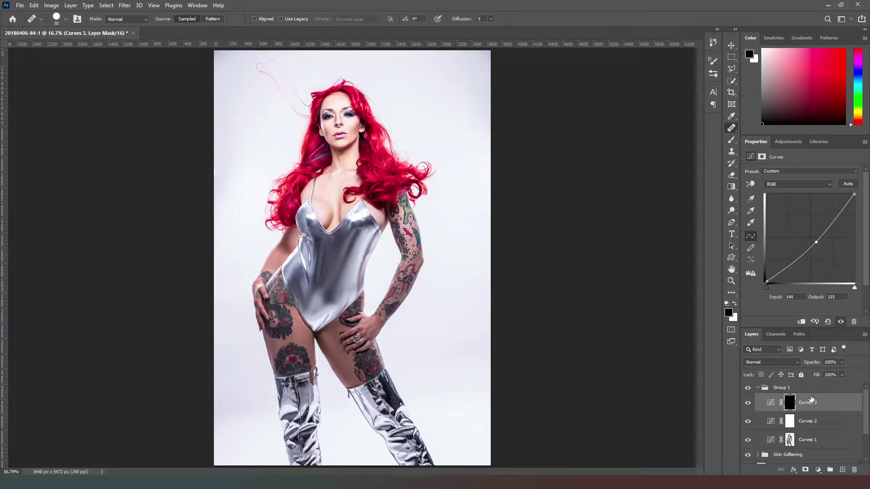
Add a brightening Curves layer above Curves 3, raising midtone input 115 to output 152, and invert its mask to black
left_click(818, 470)
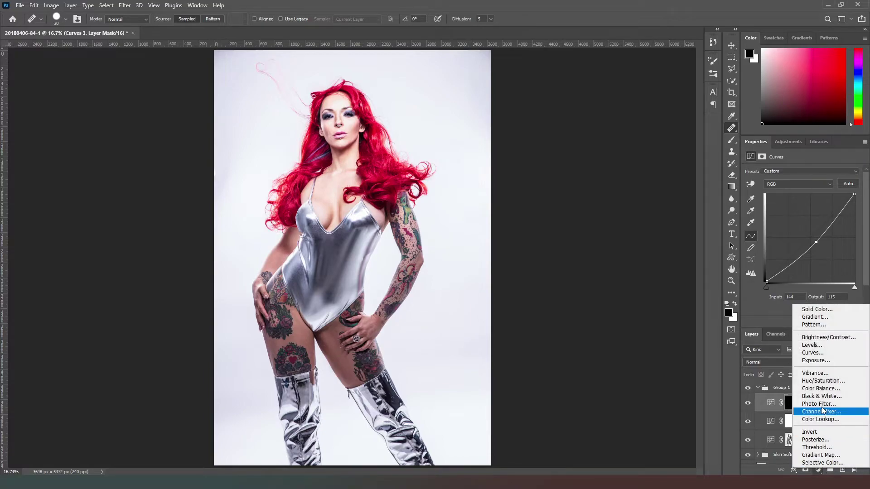
left_click(821, 353)
left_click_drag(812, 237, 805, 227)
key("ctrl+i")
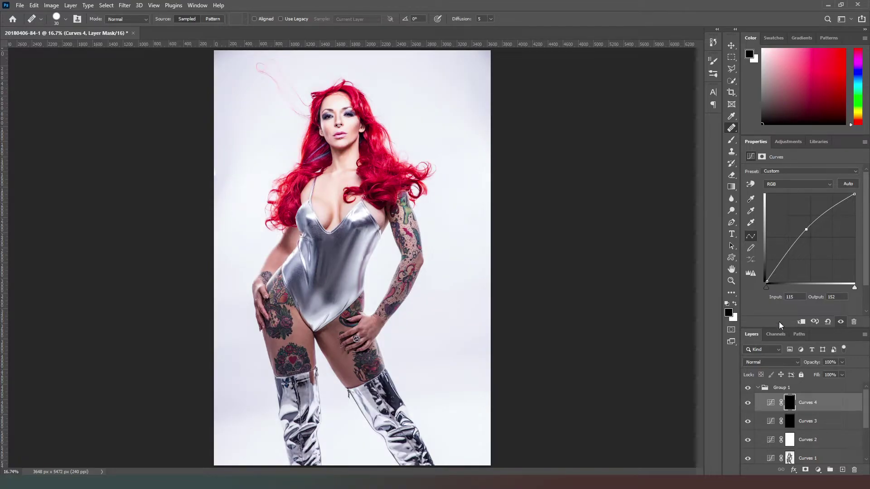
Target the Curves 3 layer and set up the Brush tool with 16% opacity and 51% flow
left_click(821, 418)
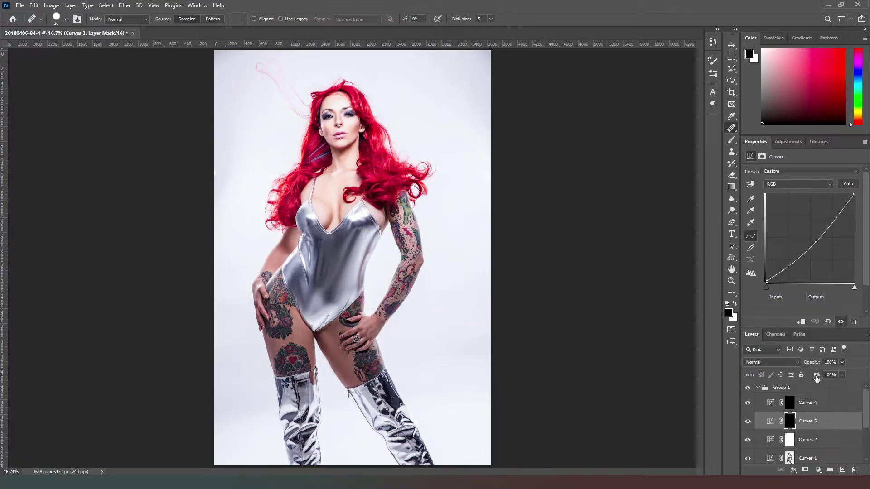
left_click(732, 139)
left_click(179, 20)
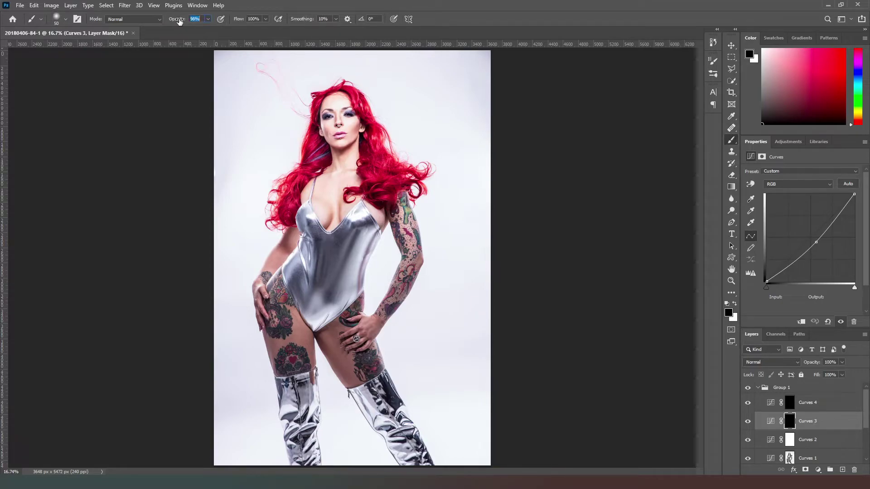
left_click_drag(164, 23, 145, 21)
left_click_drag(238, 22, 223, 28)
Paint white on the Curves 3 mask with an 80 px brush to darken the face contours and the hair beside the neck
key("ctrl+plus")
key("ctrl+plus")
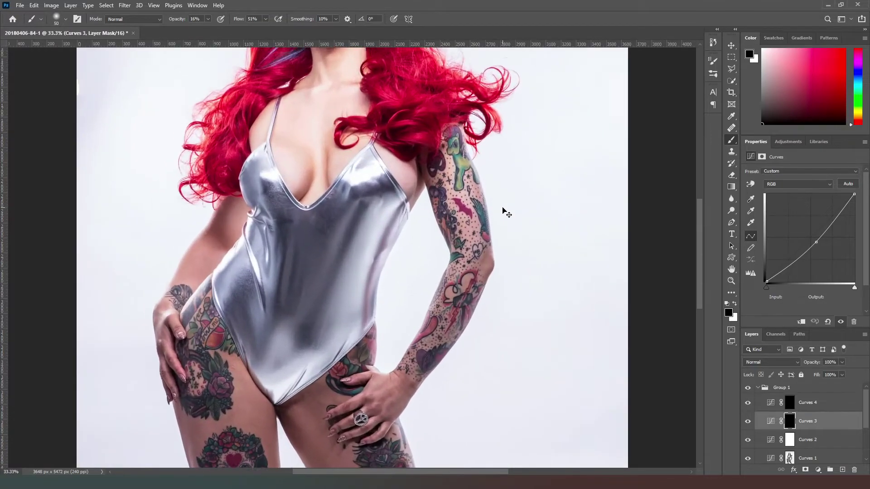
key("ctrl+plus")
mouse_move(511, 188)
left_mouse_down()
mouse_move(488, 260)
mouse_move(526, 440)
mouse_move(452, 344)
left_mouse_up()
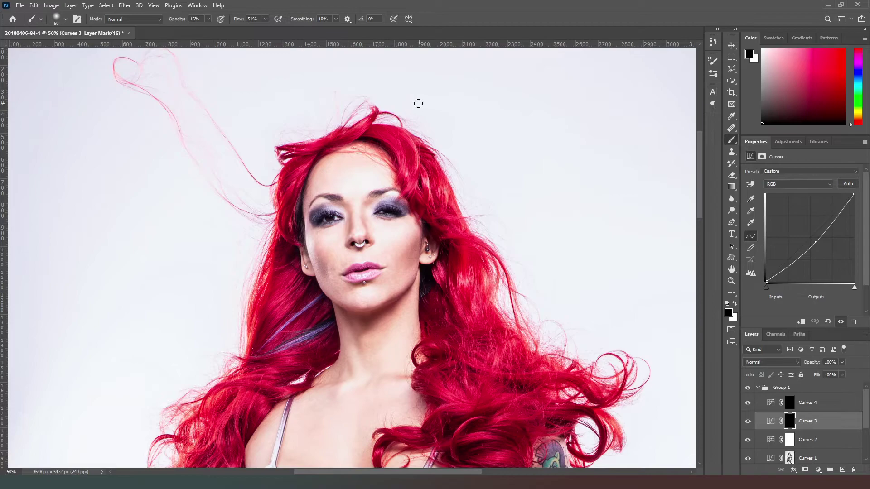
key("bracketright")
key("bracketright")
key("bracketleft")
key("bracketleft")
key("x")
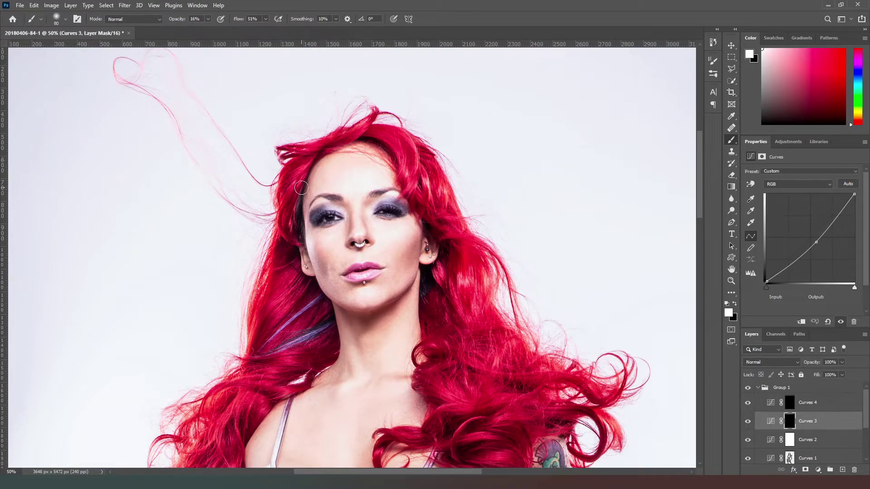
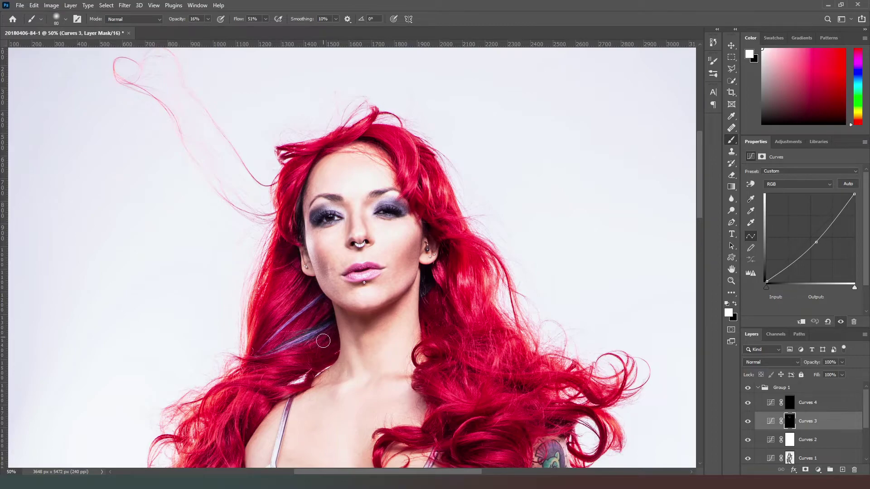
Deepen the shadows in the long hair waves on both sides of the chest by painting white on the Curves 3 mask
key("bracketleft")
mouse_move(271, 349)
left_mouse_down()
mouse_move(258, 370)
mouse_move(291, 373)
mouse_move(260, 378)
mouse_move(305, 378)
mouse_move(264, 393)
mouse_move(264, 403)
mouse_move(251, 388)
mouse_move(267, 416)
mouse_move(234, 413)
mouse_move(247, 433)
mouse_move(239, 437)
mouse_move(224, 419)
left_mouse_up()
mouse_move(216, 458)
left_mouse_down()
mouse_move(235, 463)
mouse_move(226, 463)
mouse_move(273, 349)
mouse_move(272, 326)
mouse_move(261, 354)
mouse_move(285, 260)
left_mouse_up()
left_click_drag(700, 184, 698, 212)
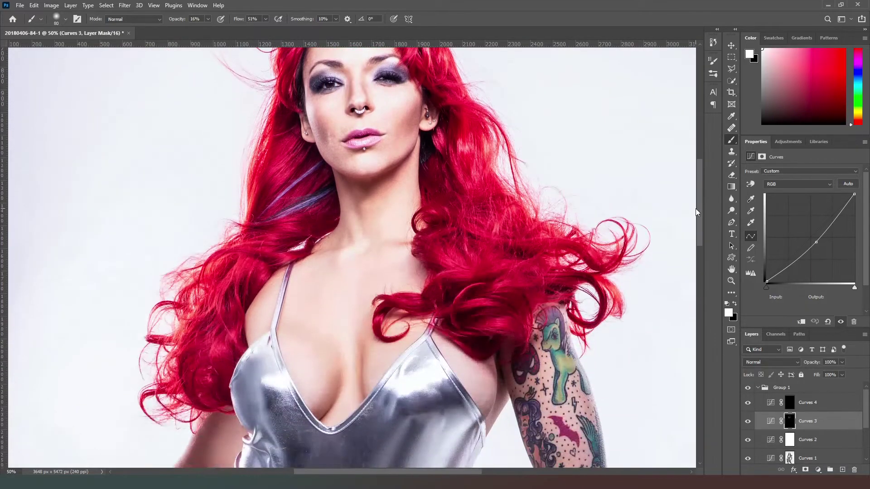
mouse_move(484, 216)
left_mouse_down()
mouse_move(437, 214)
mouse_move(441, 166)
mouse_move(469, 148)
mouse_move(468, 118)
left_mouse_up()
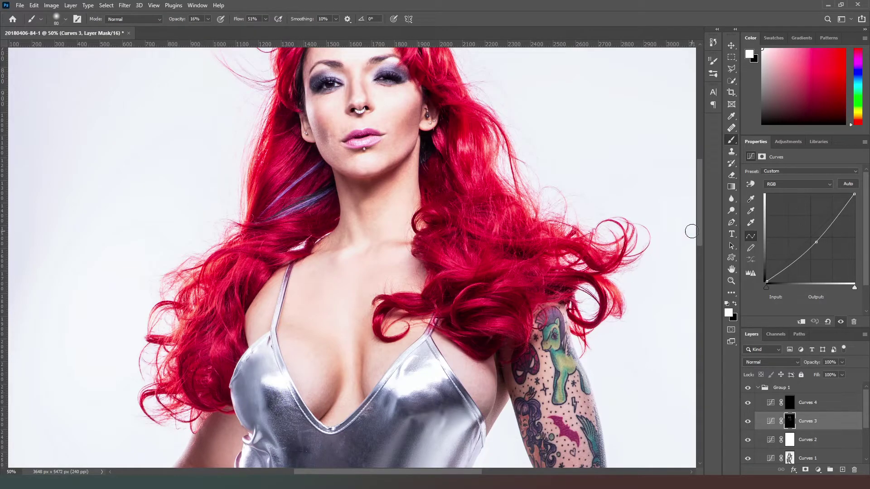
Darken the bodice's shaded areas and edges on the Curves 3 mask, using a 125 px brush and a 70 px one for tighter spots
scroll(698, 231, "down", 5)
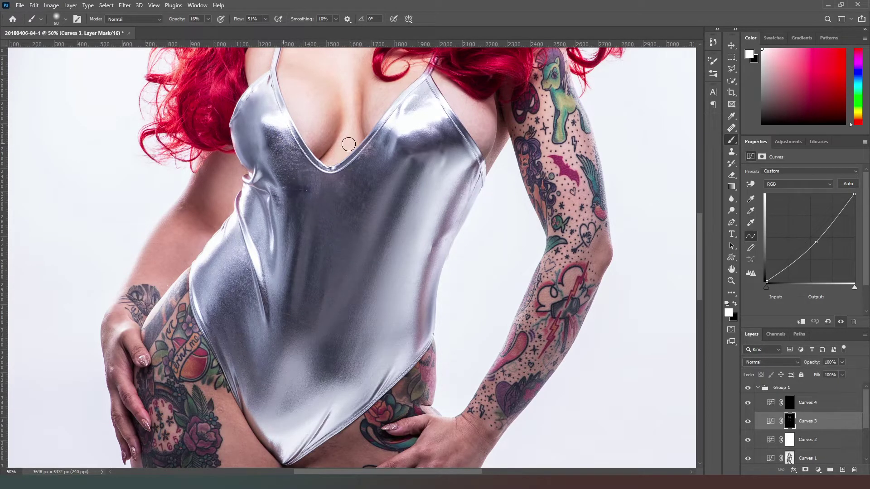
key("bracketright")
key("bracketright")
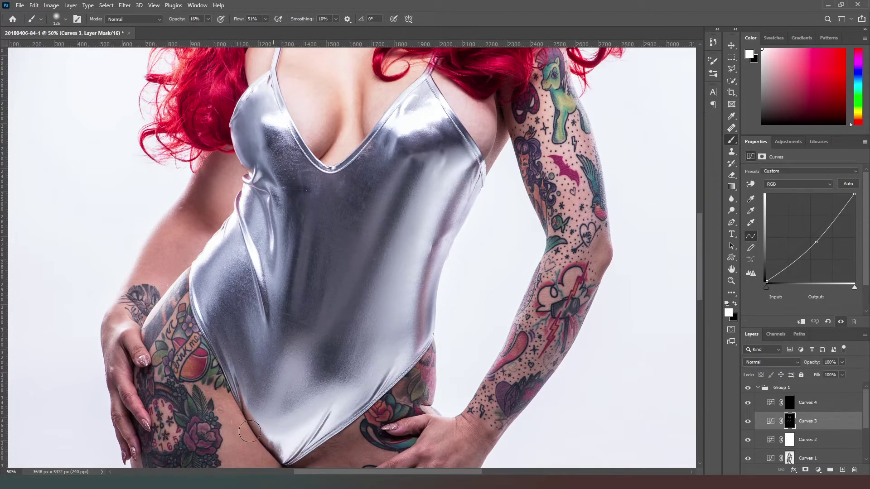
key("bracketleft")
key("bracketleft")
key("bracketleft")
key("bracketleft")
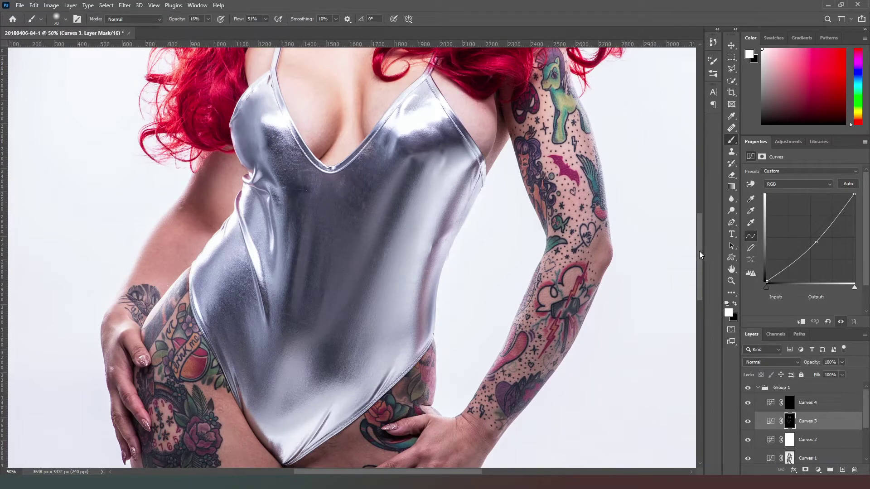
Deepen the broad shadows of the bodice from chest to hips on the Curves 3 mask with brushes of 200 and 150 px
left_click_drag(700, 251, 705, 218)
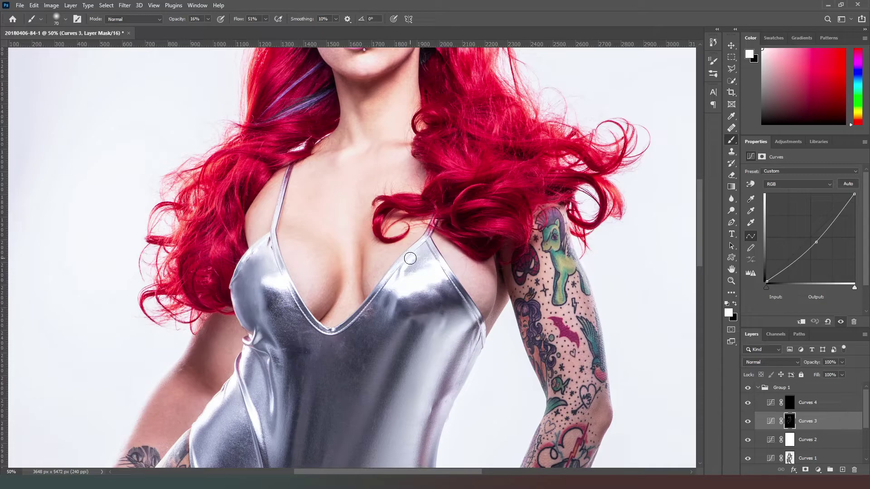
key("bracketright")
key("bracketright")
key("bracketright")
scroll(700, 255, "down", 5)
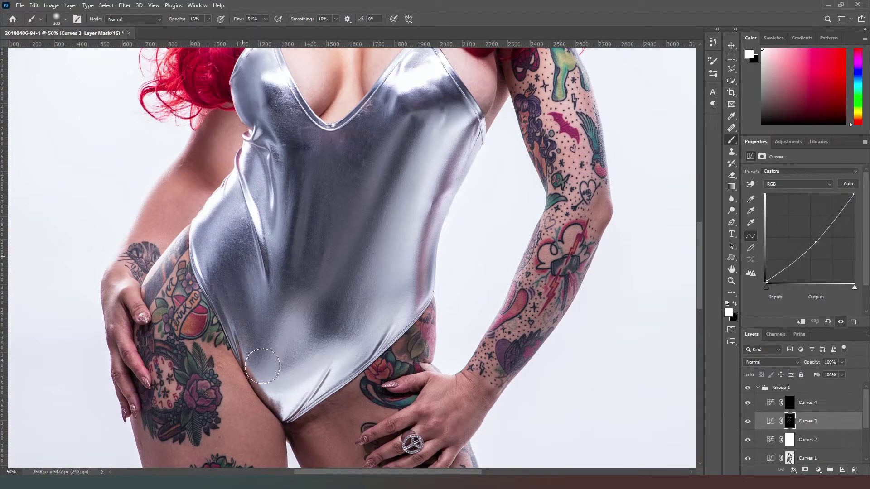
key("bracketright")
key("bracketright")
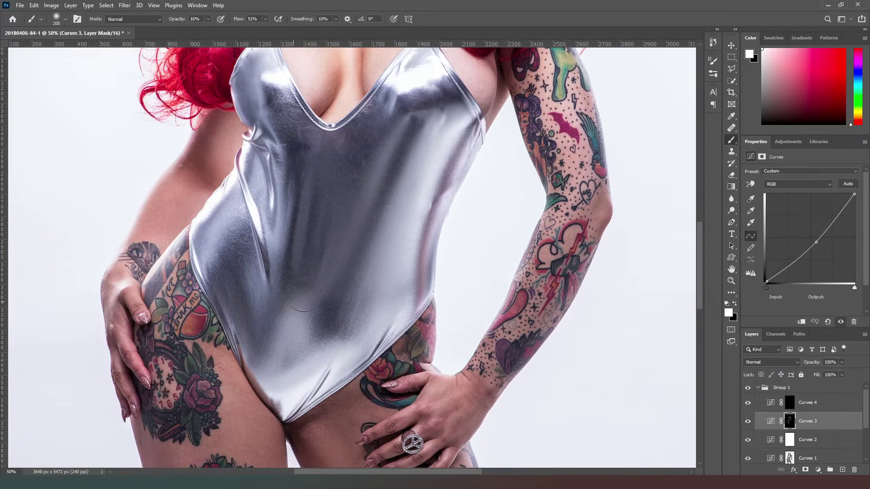
key("bracketleft")
key("bracketleft")
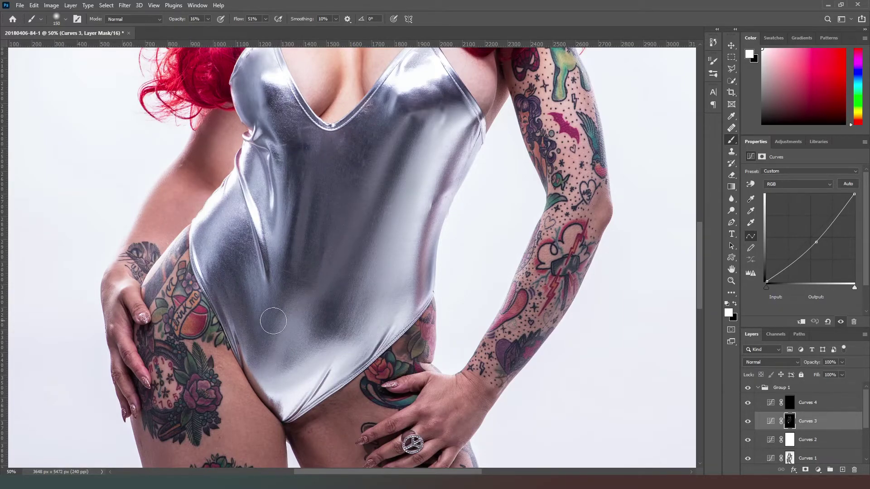
Refine the smaller shadows on the Curves 3 mask with a 90 px brush, and darken the thigh edges with a 150 px brush
key("bracketleft")
key("bracketleft")
key("bracketleft")
key("bracketleft")
key("bracketright")
scroll(698, 230, "down", 5)
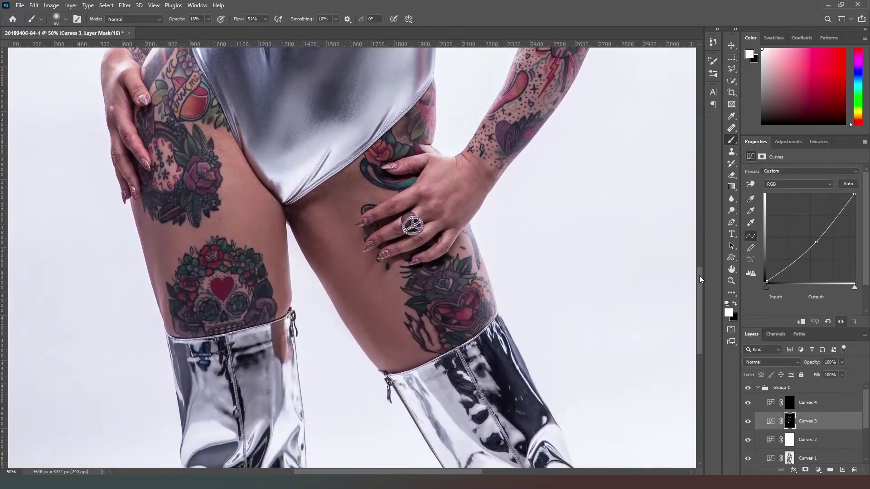
key("bracketright")
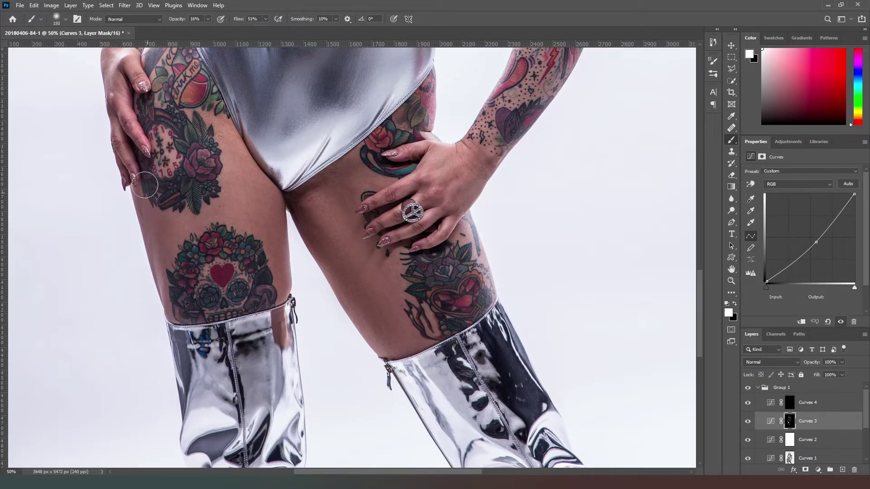
Brighten the centres of the thighs by painting white on the Curves 4 mask with a 250 px brush
left_click(817, 402)
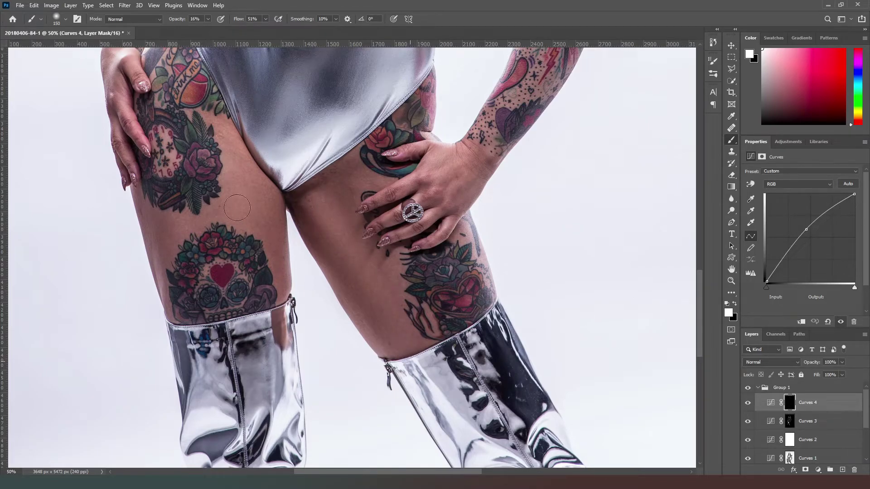
key("bracketright")
key("bracketright")
key("bracketright")
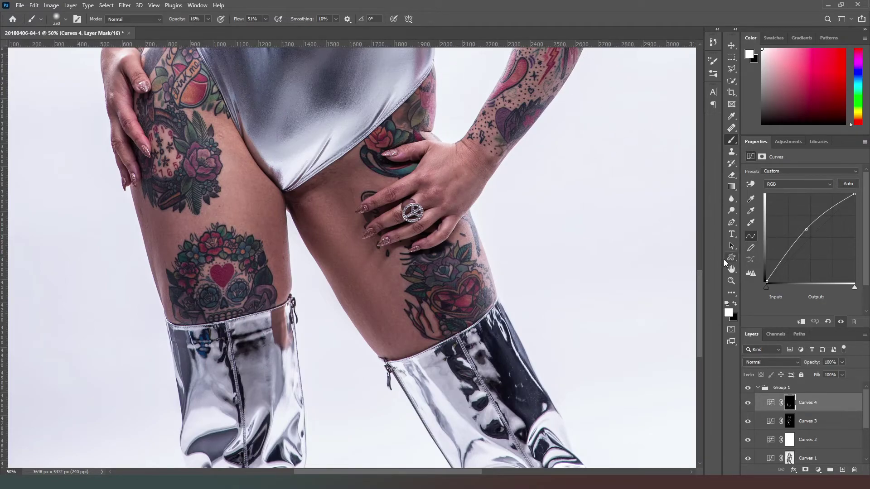
Brighten the forearms by painting white on the Curves 4 mask with a 125 px brush
scroll(699, 278, "up", 5)
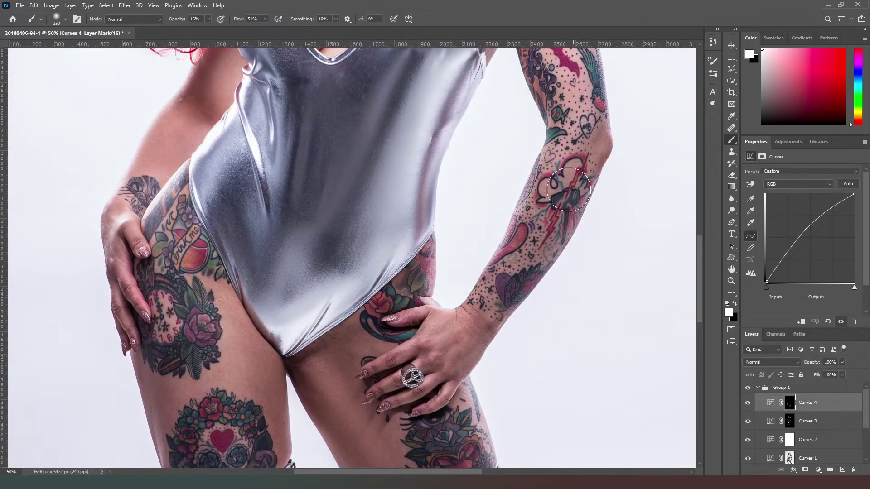
key("bracketleft")
key("bracketleft")
key("bracketleft")
key("bracketleft")
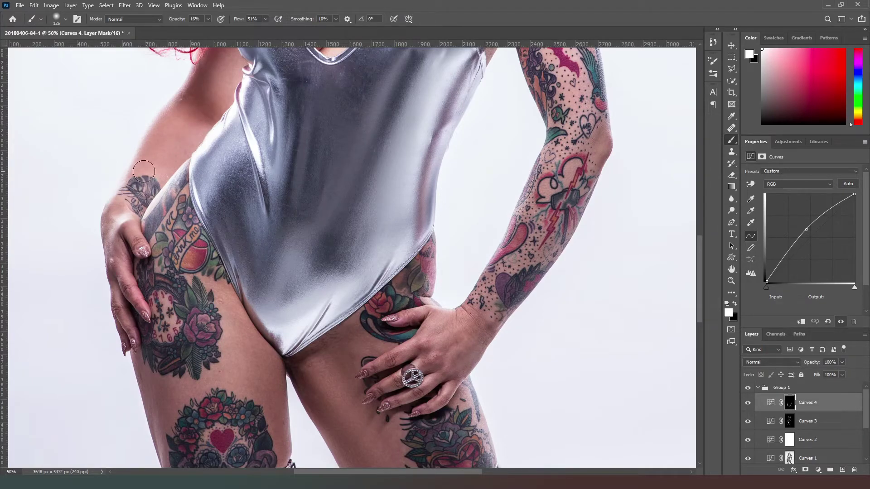
Brighten the bodice's highlights on the Curves 4 mask with brushes of 200 and 300 px
scroll(698, 299, "up", 3)
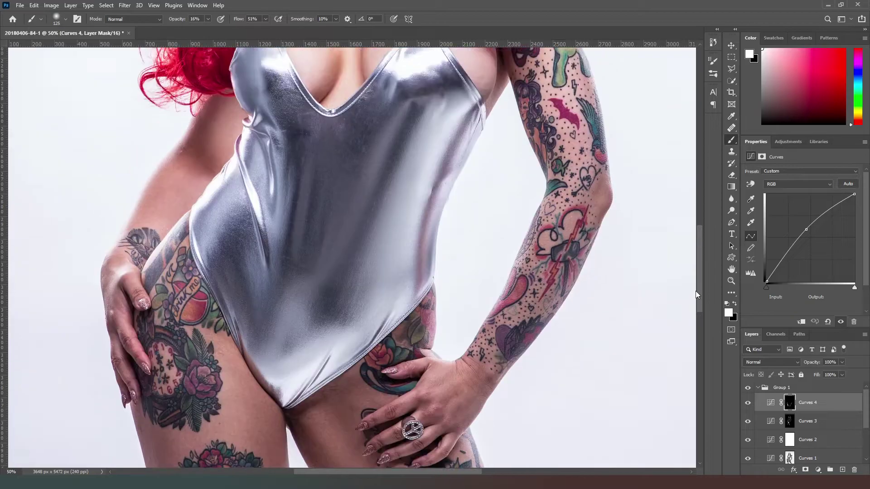
key("bracketright")
key("bracketright")
key("bracketright")
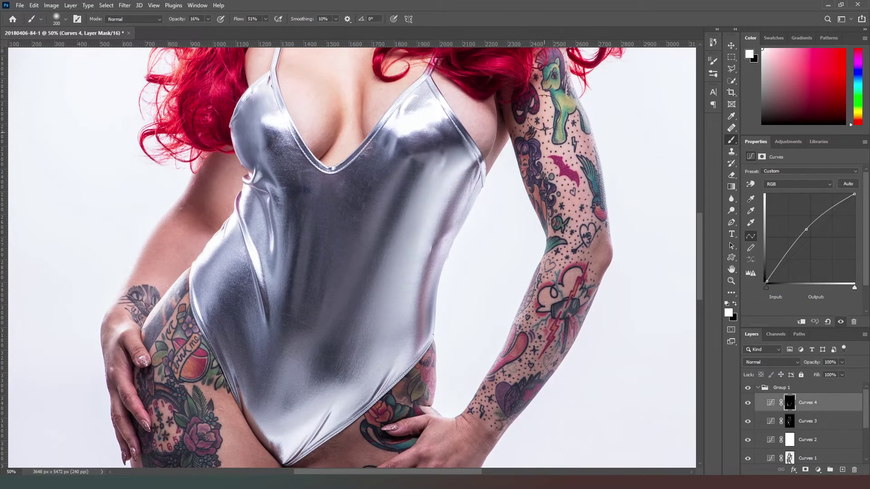
key("bracketright")
key("bracketright")
Paint highlights on the chest and face on the Curves 4 mask, reducing the brush to 90 px and 80 px
scroll(694, 240, "up", 5)
key("bracketleft")
key("bracketleft")
key("bracketleft")
key("bracketleft")
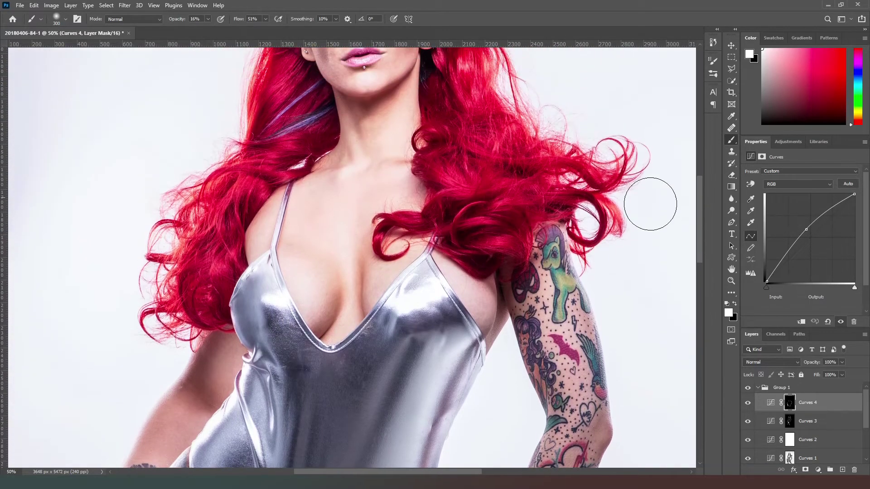
key("bracketleft")
key("bracketleft")
key("bracketleft")
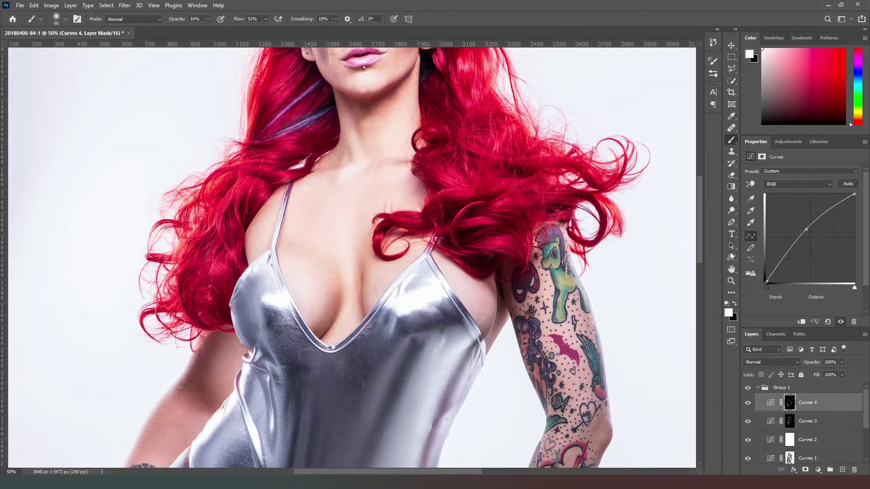
left_click_drag(701, 231, 693, 203)
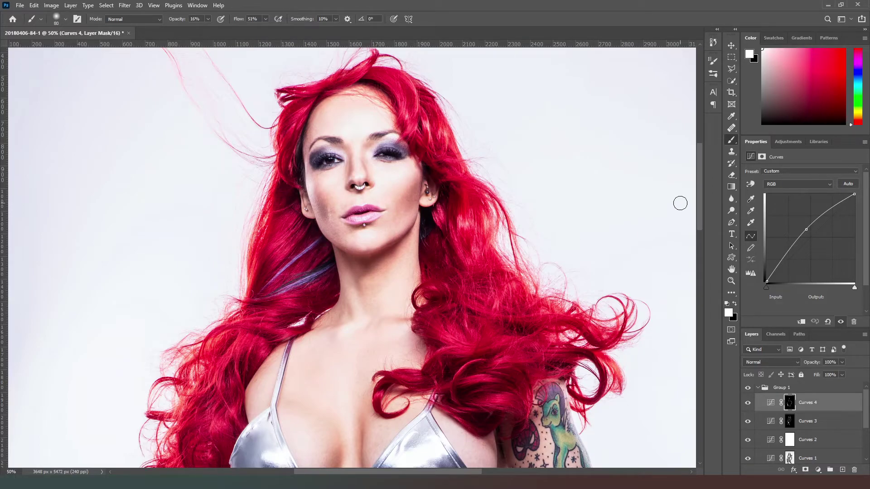
key("ctrl+0")
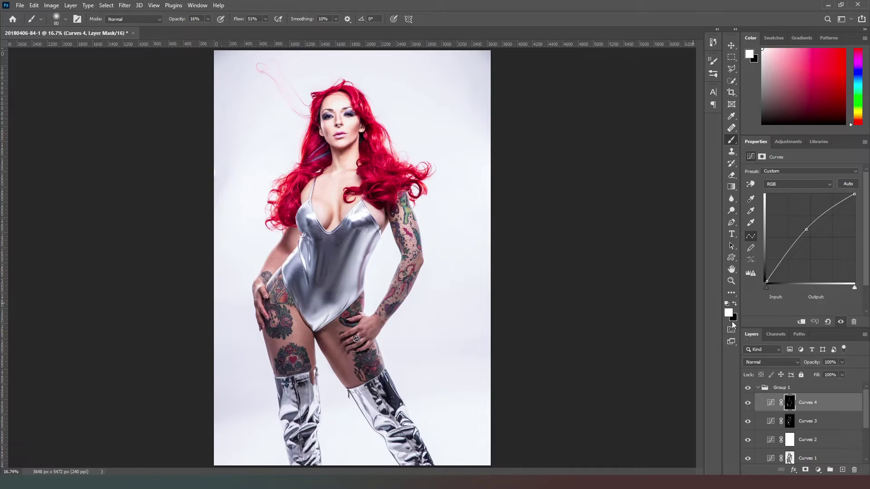
Add a Hue/Saturation adjustment layer above Curves 4, slightly lower the master saturation, and set the Reds saturation to -13
left_click(818, 469)
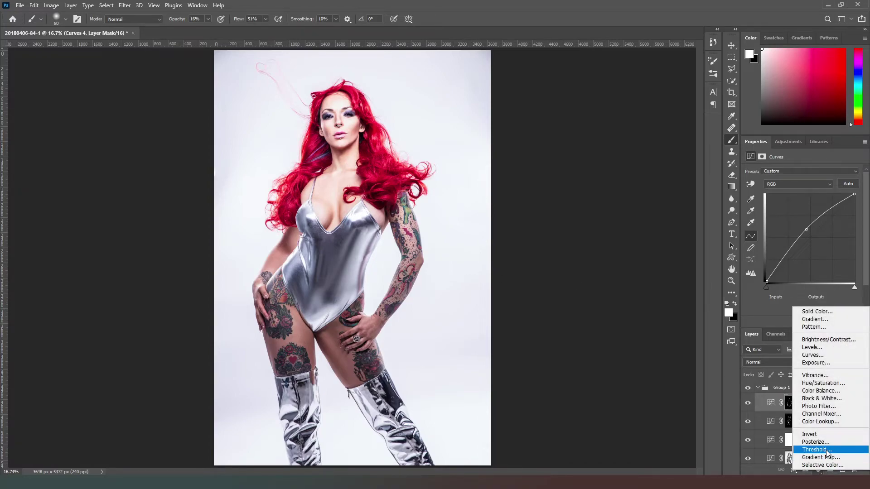
left_click(822, 383)
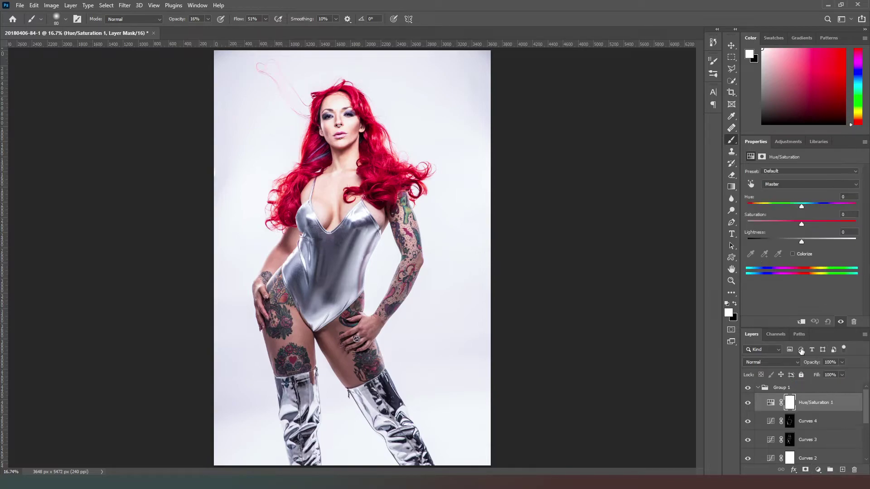
left_click_drag(801, 225, 796, 225)
left_click(803, 184)
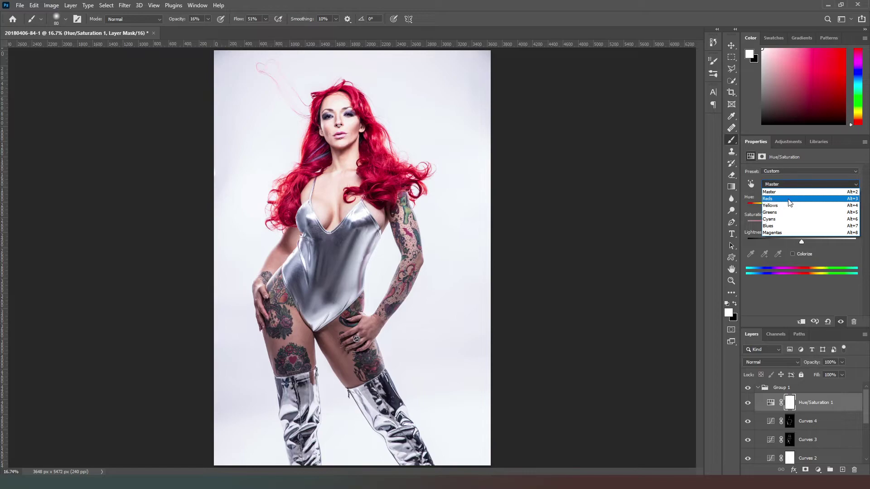
left_click(789, 199)
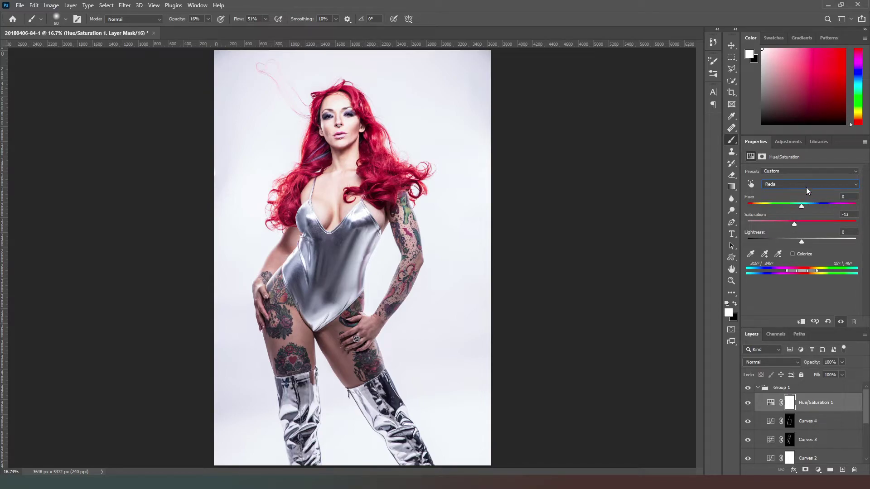
left_click(806, 186)
left_click(800, 213)
Collapse Group 1, add an empty layer above it, and activate the Clone Stamp tool
left_click(756, 388)
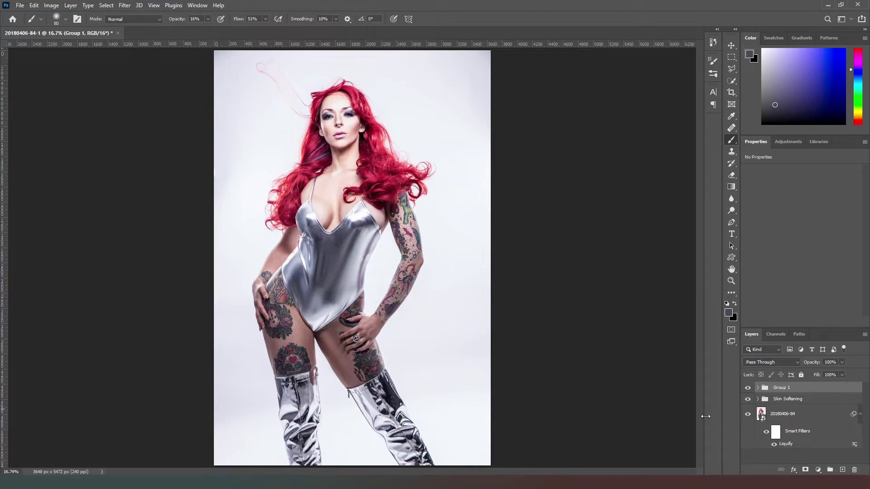
left_click(842, 471)
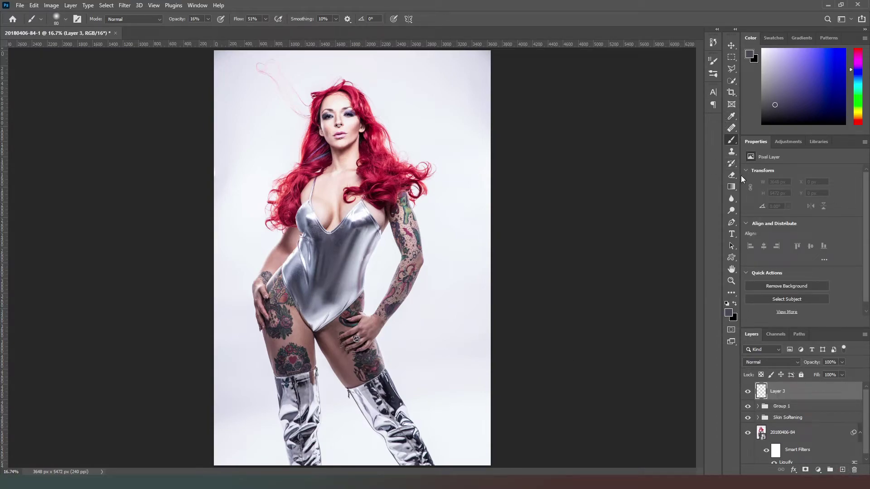
left_click(734, 154)
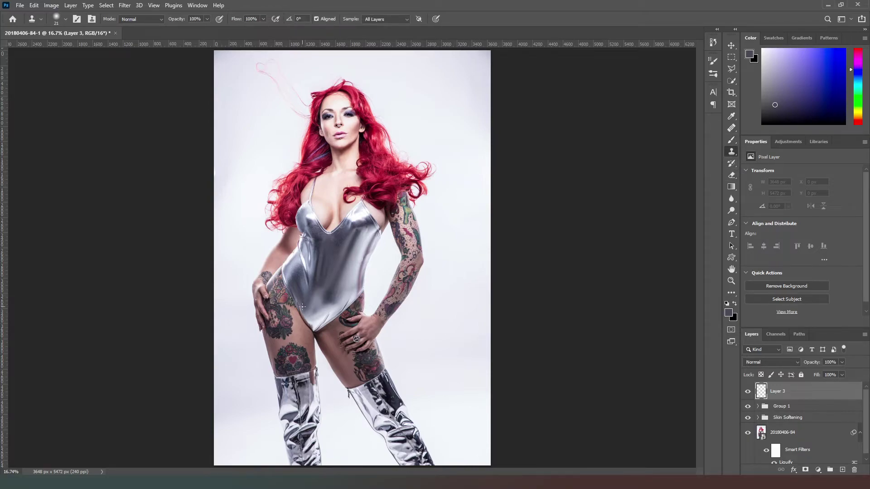
Clone clean fabric over the centre of the lower bodice with a 150 px Clone Stamp at 74% opacity
key("ctrl+plus")
key("ctrl+plus")
key("ctrl+plus")
key("ctrl+plus")
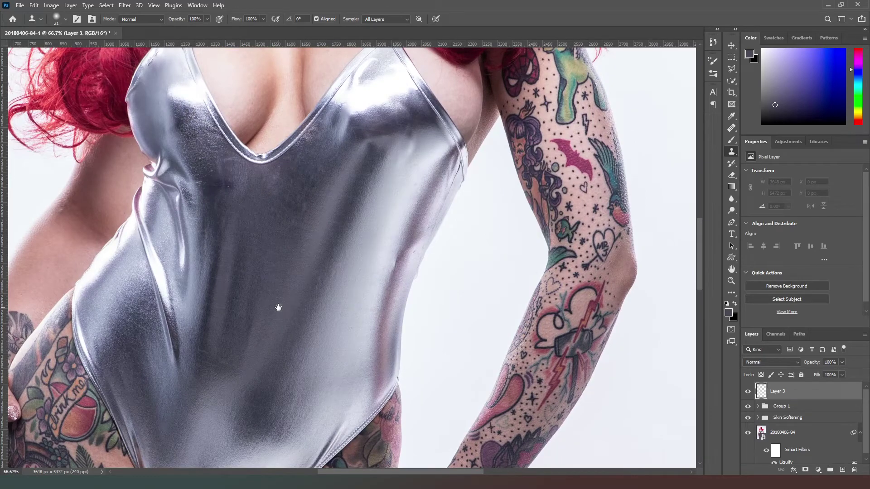
left_click_drag(278, 308, 310, 249)
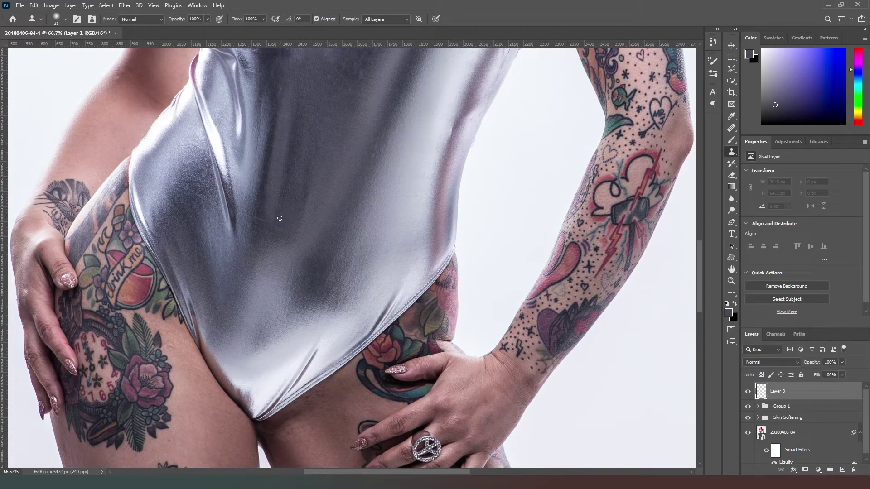
key("bracketright")
key("bracketright")
key("bracketright")
key("bracketright")
key("bracketright")
key("bracketright")
key("bracketright")
left_click(280, 231)
left_click(276, 264)
mouse_move(284, 229)
left_mouse_down()
mouse_move(287, 270)
mouse_move(273, 276)
mouse_move(269, 269)
mouse_move(253, 302)
mouse_move(280, 264)
left_mouse_up()
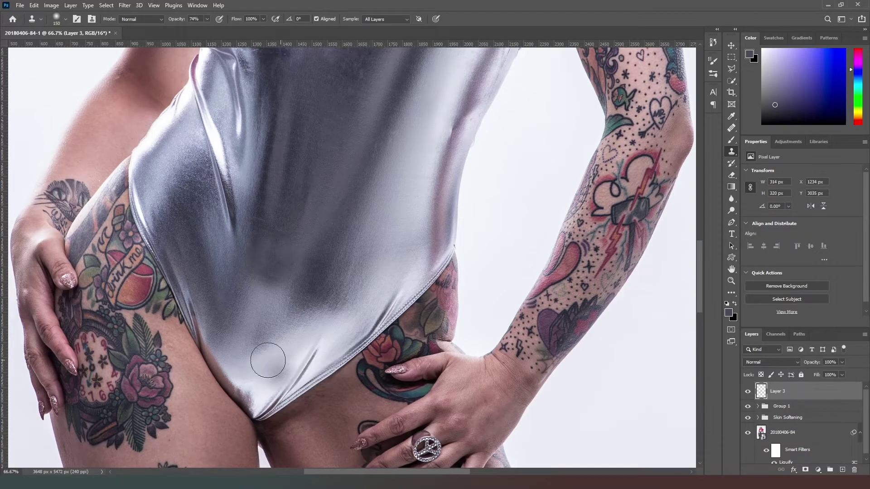
Extend the cloned dark fabric down and across the lower bodice at 74% opacity
left_click_drag(287, 241, 291, 232)
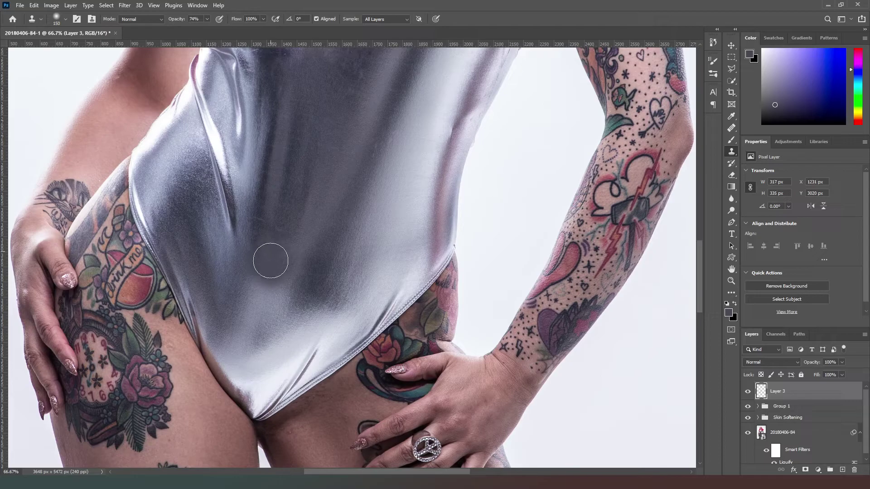
mouse_move(272, 281)
left_mouse_down()
mouse_move(261, 296)
mouse_move(272, 289)
mouse_move(256, 301)
mouse_move(251, 326)
mouse_move(241, 300)
mouse_move(251, 284)
mouse_move(281, 303)
mouse_move(288, 287)
mouse_move(279, 323)
mouse_move(246, 341)
mouse_move(240, 313)
mouse_move(237, 333)
left_mouse_up()
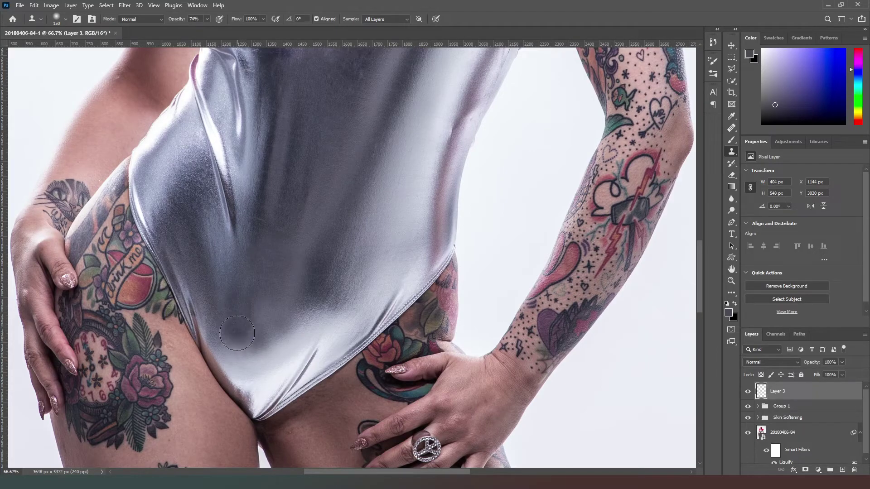
mouse_move(297, 301)
left_mouse_down()
mouse_move(270, 313)
mouse_move(237, 272)
mouse_move(304, 323)
left_mouse_up()
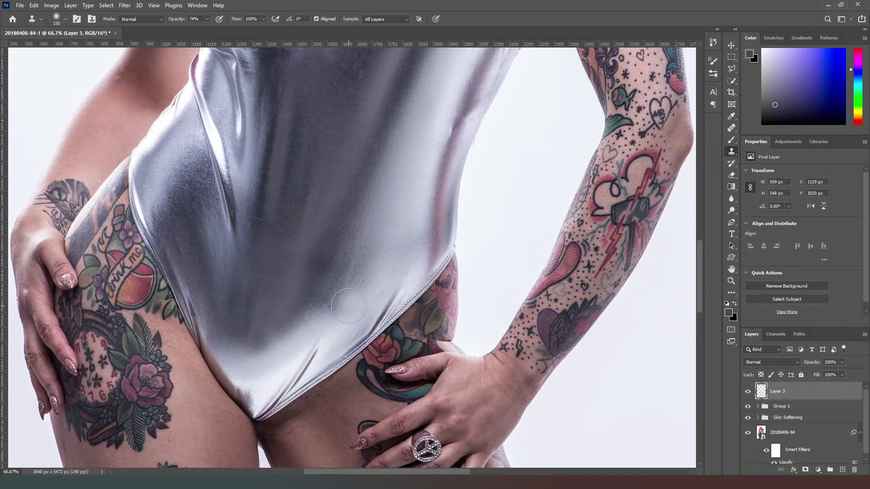
mouse_move(384, 267)
left_mouse_down()
mouse_move(396, 230)
mouse_move(361, 256)
mouse_move(367, 261)
left_mouse_up()
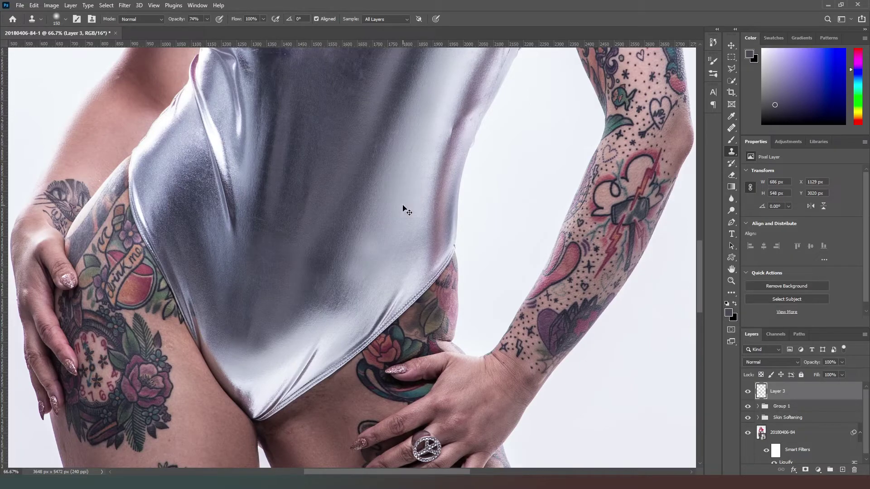
key("ctrl+z")
key("ctrl+z")
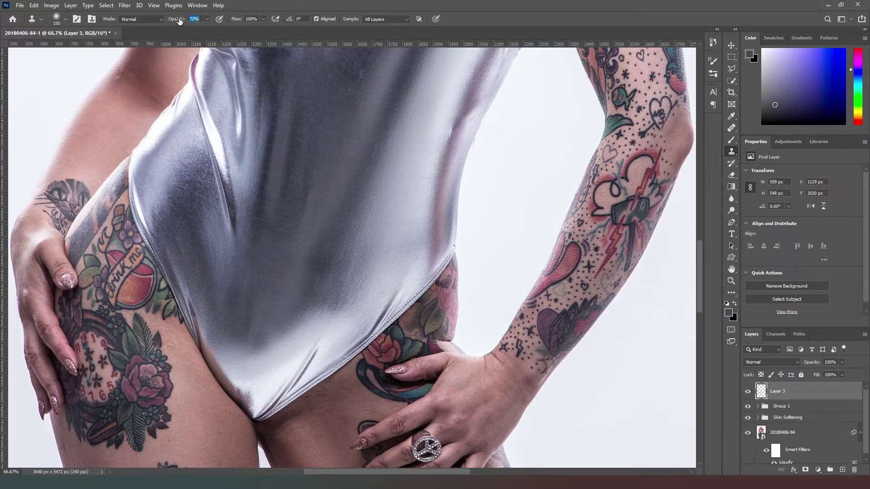
Lower the Clone Stamp opacity to 42% and clone bright fabric over the blotchy highlight beside the bodice's dark centre
left_click_drag(170, 21, 166, 21)
left_click_drag(386, 236, 340, 305)
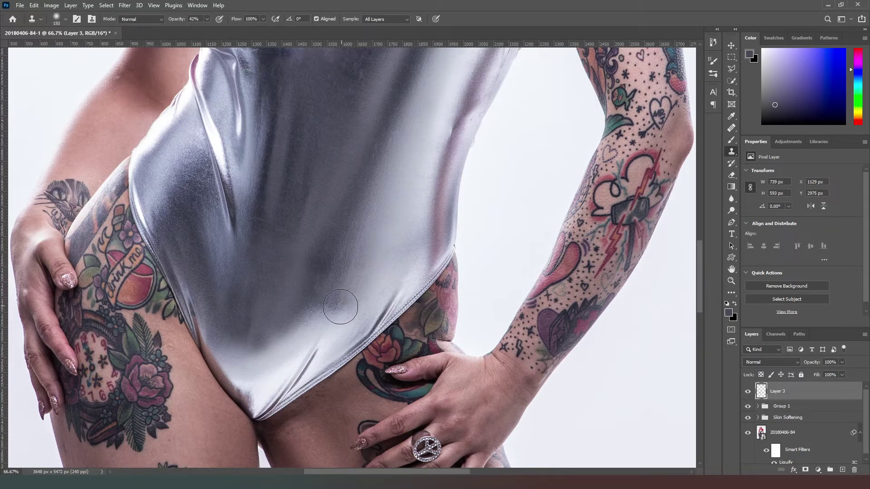
mouse_move(399, 204)
left_mouse_down()
mouse_move(389, 230)
mouse_move(361, 237)
mouse_move(367, 248)
mouse_move(336, 308)
mouse_move(370, 285)
mouse_move(390, 246)
mouse_move(350, 293)
mouse_move(406, 199)
mouse_move(400, 249)
mouse_move(353, 281)
mouse_move(392, 213)
mouse_move(368, 269)
mouse_move(322, 317)
mouse_move(379, 249)
left_mouse_up()
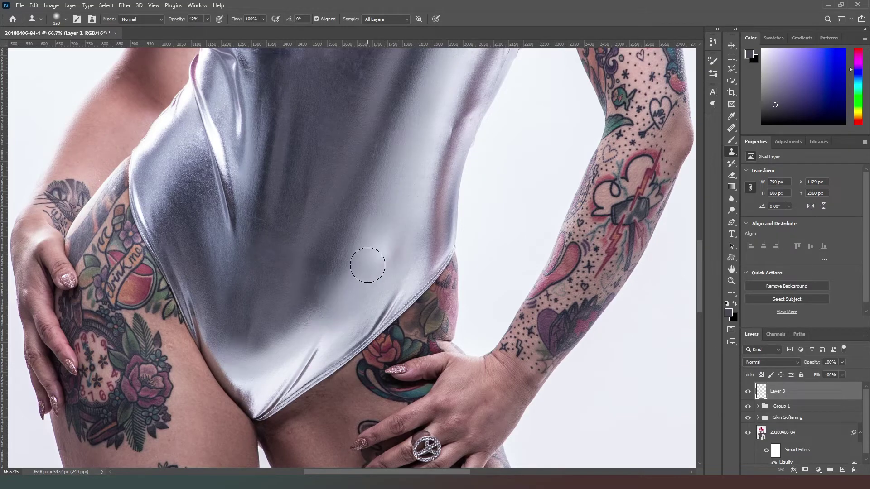
mouse_move(330, 295)
left_mouse_down()
mouse_move(337, 374)
mouse_move(228, 306)
mouse_move(177, 184)
mouse_move(282, 343)
mouse_move(306, 334)
mouse_move(219, 304)
mouse_move(282, 310)
mouse_move(201, 233)
mouse_move(213, 265)
mouse_move(367, 240)
mouse_move(333, 240)
mouse_move(418, 110)
left_mouse_up()
mouse_move(352, 227)
left_mouse_down()
mouse_move(359, 237)
mouse_move(349, 225)
left_mouse_up()
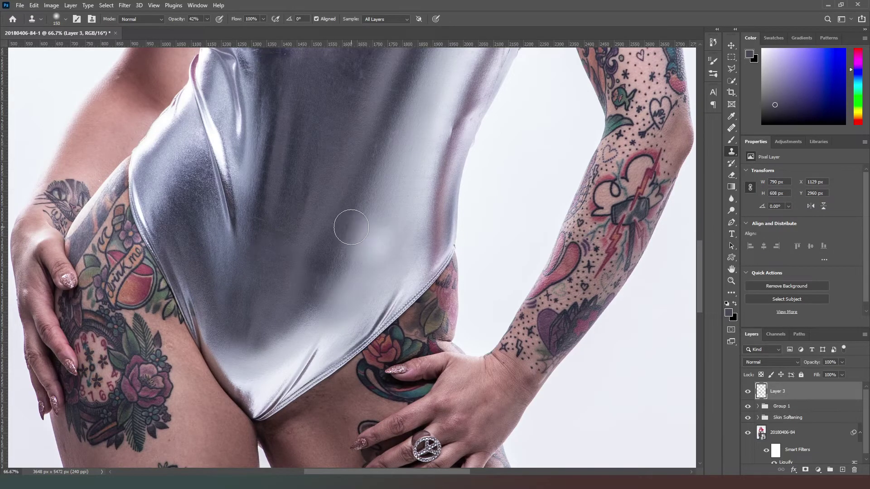
left_click(373, 210, "alt")
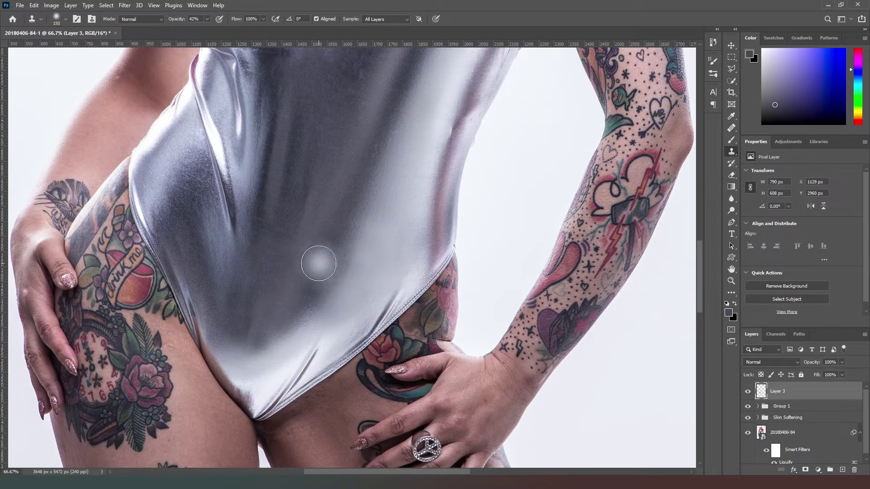
Blend the edge between the bodice's highlight and dark centre by cloning from freshly sampled fabric at 42% opacity
mouse_move(351, 241)
left_mouse_down()
mouse_move(340, 275)
mouse_move(316, 304)
mouse_move(377, 229)
mouse_move(260, 212)
mouse_move(365, 283)
mouse_move(428, 207)
mouse_move(329, 153)
mouse_move(243, 239)
mouse_move(402, 213)
mouse_move(336, 237)
left_mouse_up()
left_click(330, 150, "alt")
left_click(279, 227)
mouse_move(279, 227)
left_mouse_down()
mouse_move(260, 220)
mouse_move(354, 177)
mouse_move(304, 191)
mouse_move(261, 164)
left_mouse_up()
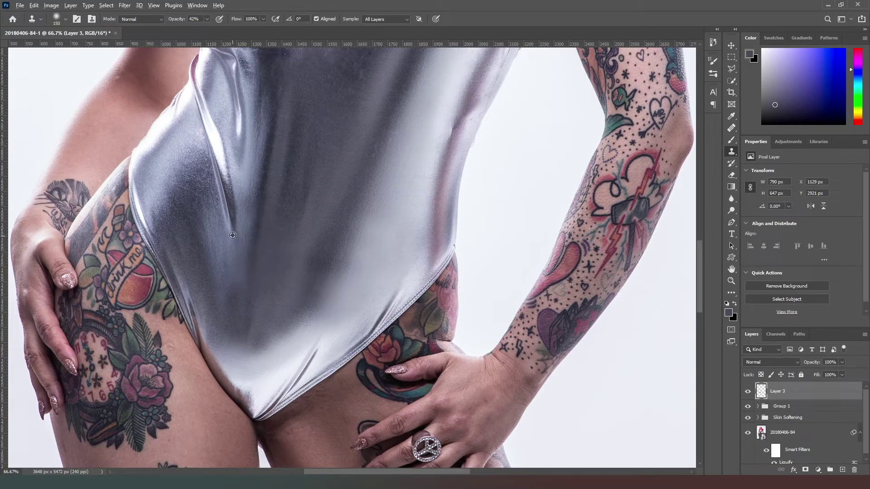
Clone dark fabric below the bodice's side crease and toward its lower point, undoing the misplaced strokes
left_click_drag(231, 239, 233, 253)
mouse_move(214, 324)
left_mouse_down()
mouse_move(243, 379)
mouse_move(265, 372)
mouse_move(246, 362)
mouse_move(242, 347)
mouse_move(295, 387)
mouse_move(264, 398)
mouse_move(231, 381)
mouse_move(217, 358)
mouse_move(385, 380)
mouse_move(295, 395)
mouse_move(266, 367)
mouse_move(290, 332)
mouse_move(255, 363)
mouse_move(383, 268)
mouse_move(420, 341)
left_mouse_up()
key("ctrl+z")
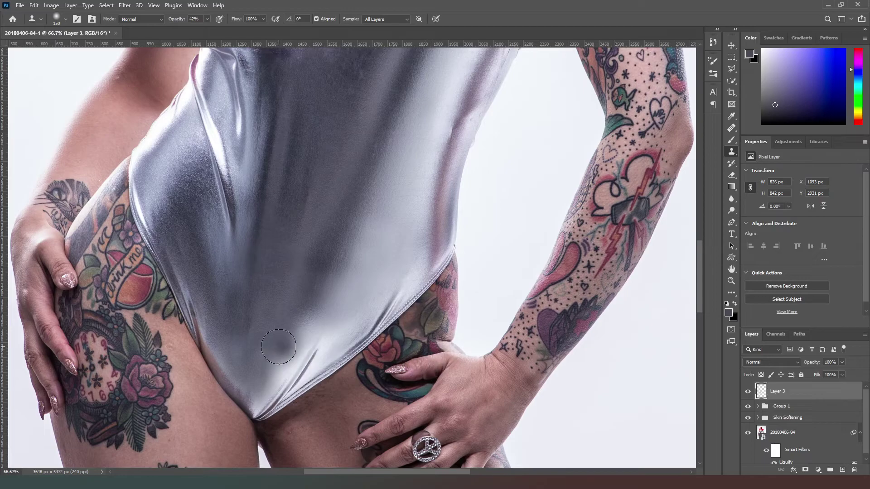
mouse_move(264, 341)
left_mouse_down()
mouse_move(243, 344)
mouse_move(272, 345)
mouse_move(297, 323)
mouse_move(268, 349)
mouse_move(346, 274)
left_mouse_up()
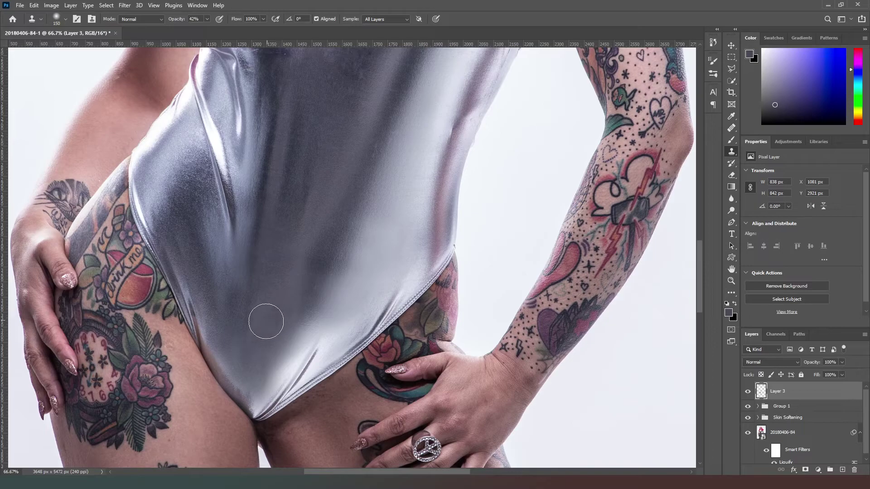
left_click_drag(222, 271, 263, 246)
key("ctrl+z")
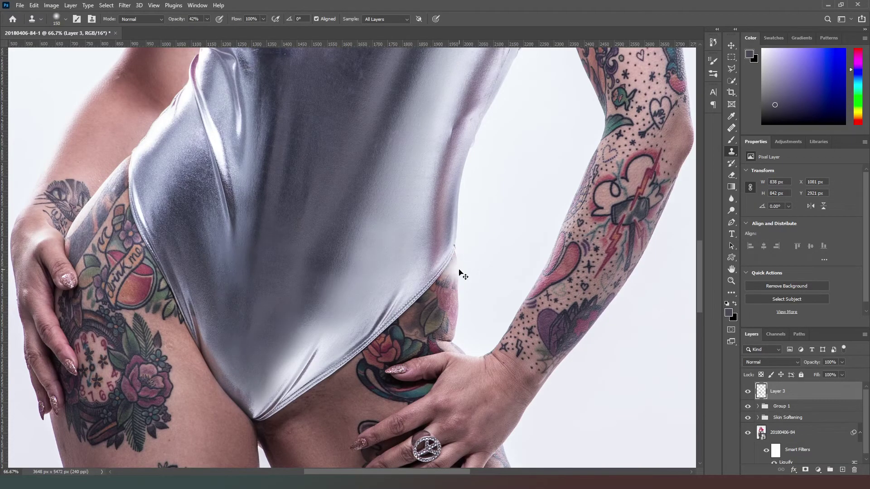
Even out the bodice's midsection and lower centre with a 150 px Clone Stamp, resampling from the nearby fabric
key("ctrl+0")
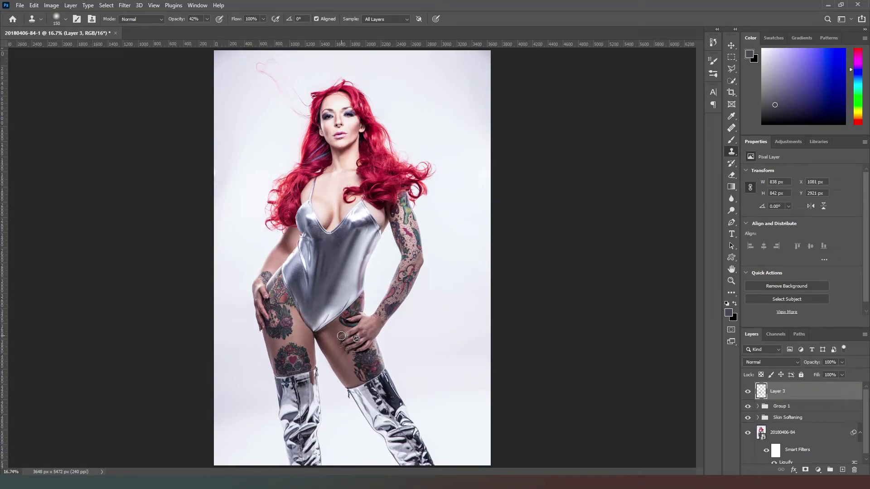
key("ctrl+plus")
key("ctrl+plus")
key("ctrl+plus")
key("ctrl+plus")
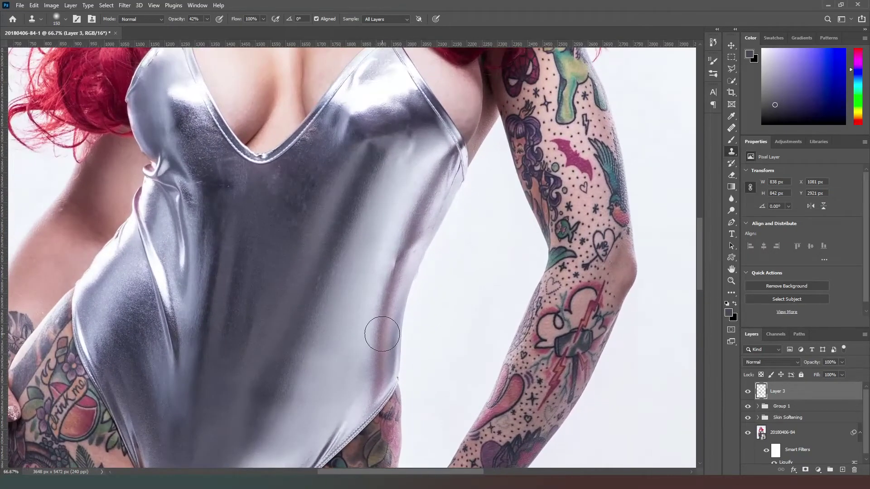
left_click_drag(322, 316, 388, 189)
left_click(366, 138, "alt")
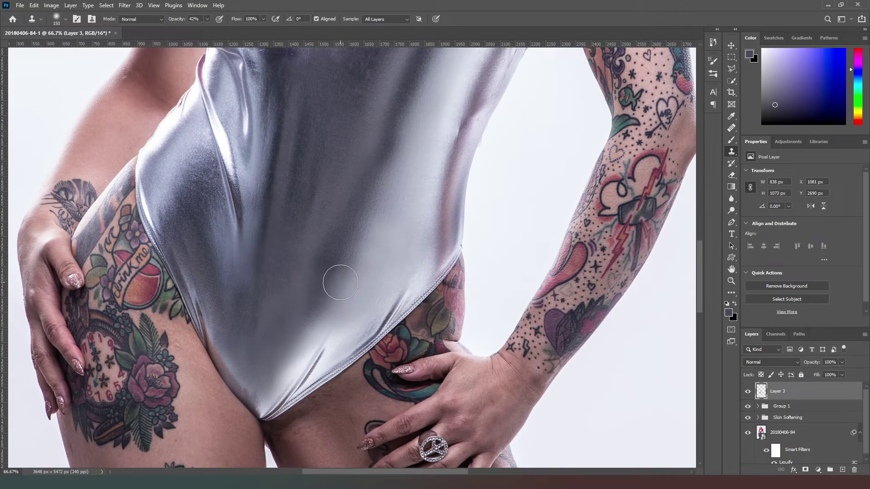
left_click(360, 235, "alt")
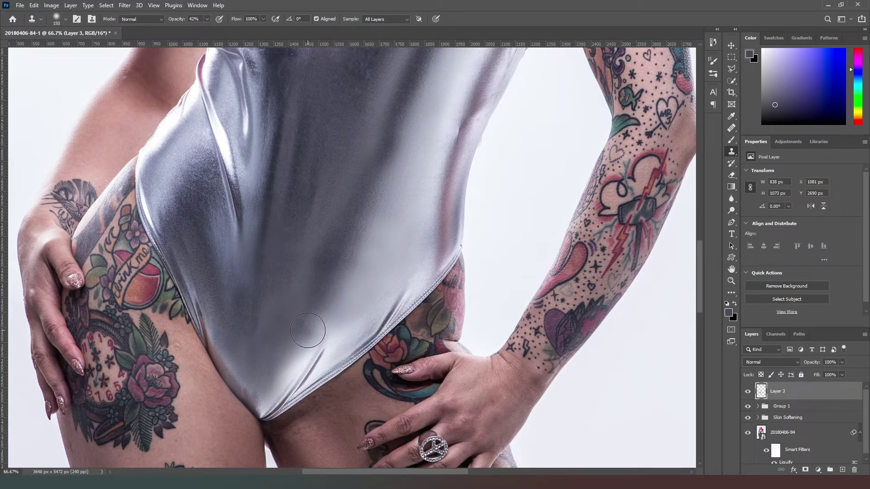
Clone freshly sampled dark fabric over the uneven patches in the bodice's lower centre at 42% opacity
left_click_drag(316, 322, 313, 317)
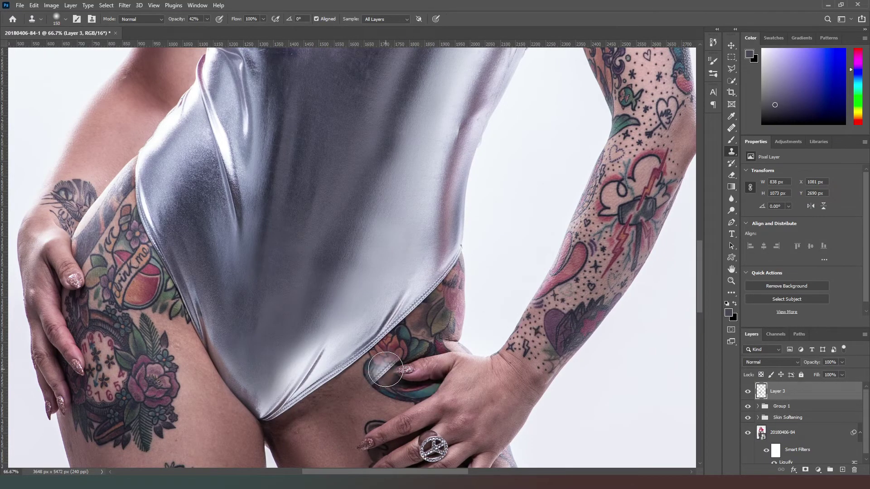
left_click(331, 241, "alt")
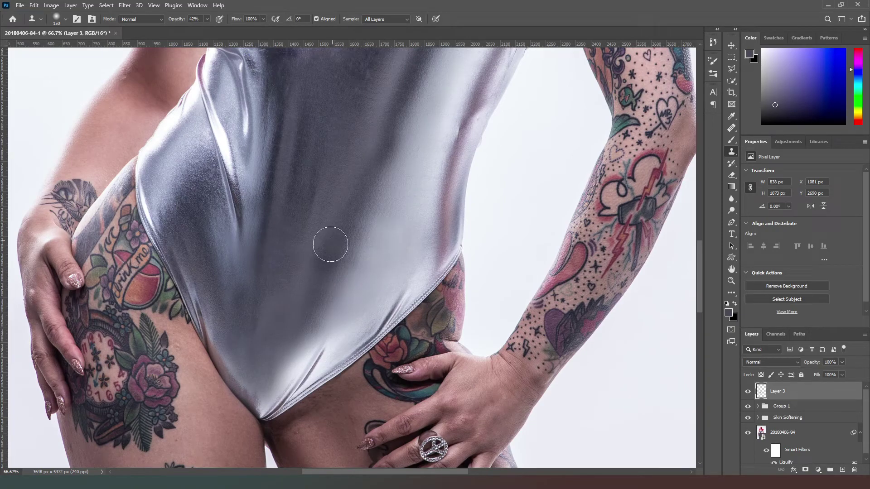
left_click(322, 269)
mouse_move(322, 269)
left_mouse_down()
mouse_move(287, 329)
mouse_move(327, 241)
mouse_move(299, 358)
mouse_move(310, 282)
mouse_move(289, 361)
mouse_move(305, 319)
mouse_move(291, 324)
mouse_move(267, 296)
mouse_move(289, 262)
left_mouse_up()
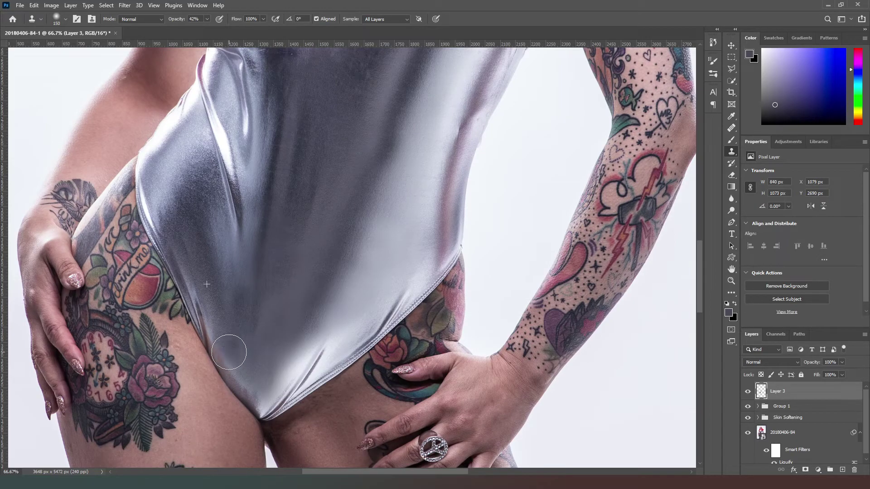
Clone nearby fabric along the bodice's lower edge on the clock-tattoo side, down to its lower point, resampling once
mouse_move(230, 340)
left_mouse_down()
mouse_move(222, 312)
mouse_move(220, 326)
mouse_move(213, 300)
left_mouse_up()
left_click_drag(238, 359, 234, 371)
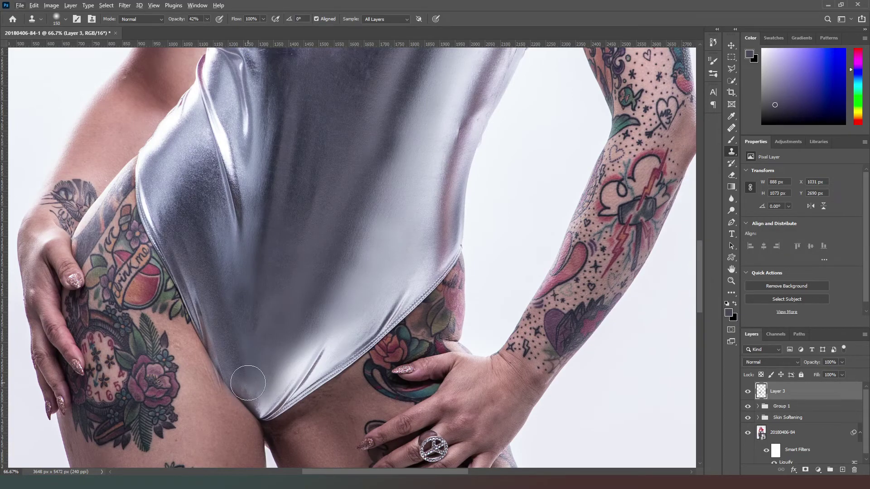
left_click(234, 361, "alt")
left_click_drag(243, 379, 242, 387)
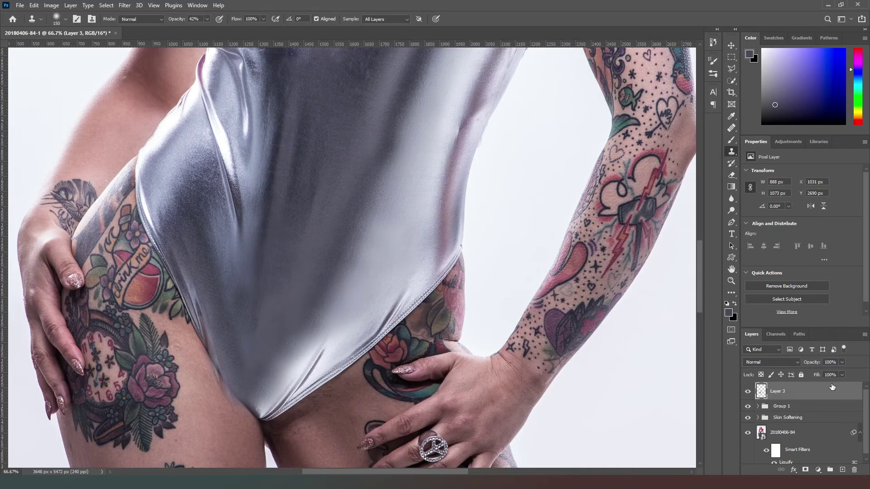
Add a layer mask to Layer 3 and hide cloning spill along the bodice's edge with a black brush at 100% opacity and flow
left_click(806, 470)
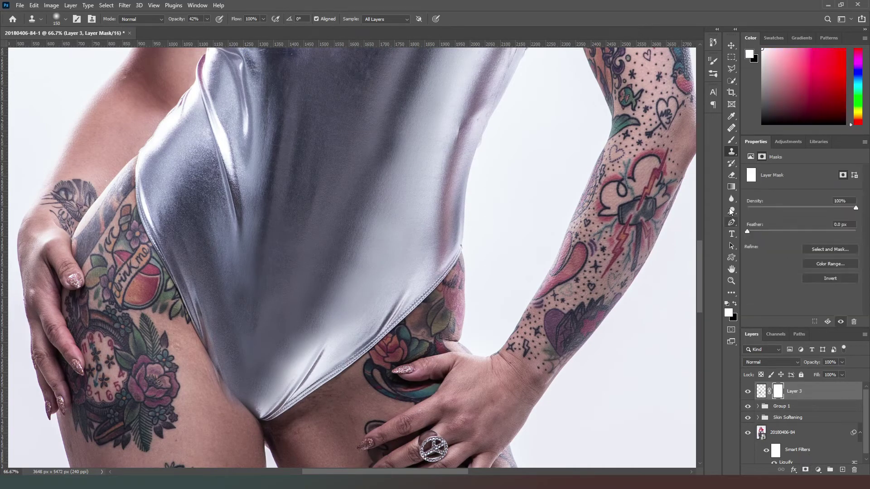
left_click(731, 139)
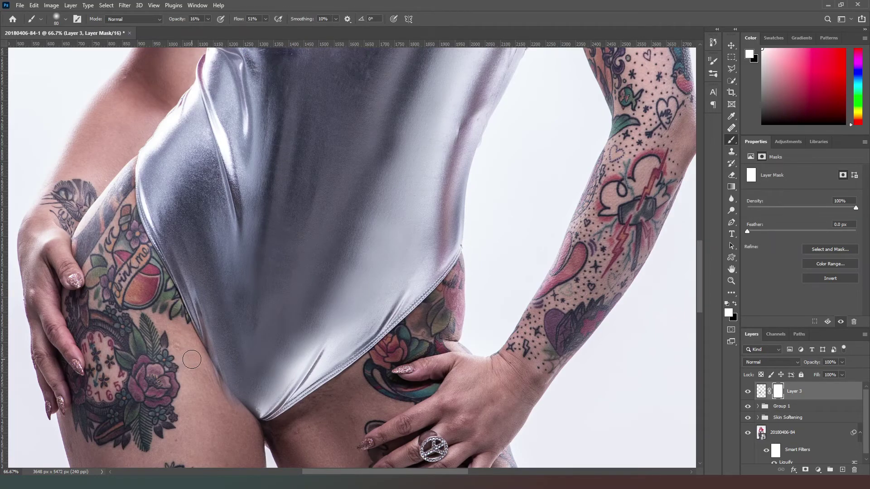
key("x")
left_click_drag(182, 19, 298, 29)
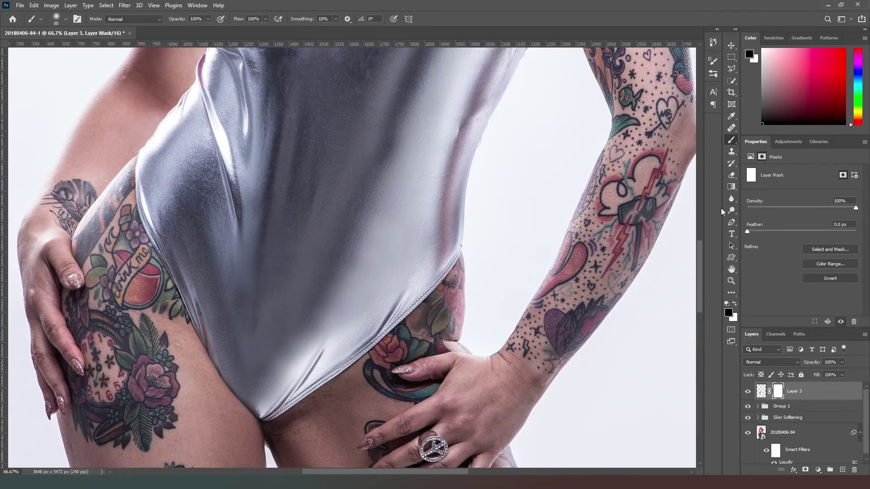
Stamp all visible layers into a new merged layer above Layer 3 and duplicate it
key("ctrl+0")
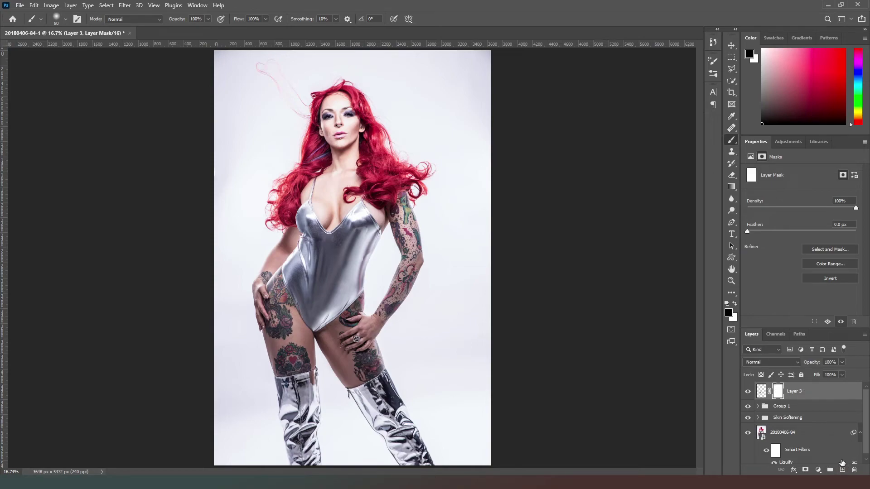
key("ctrl+shift+alt+e")
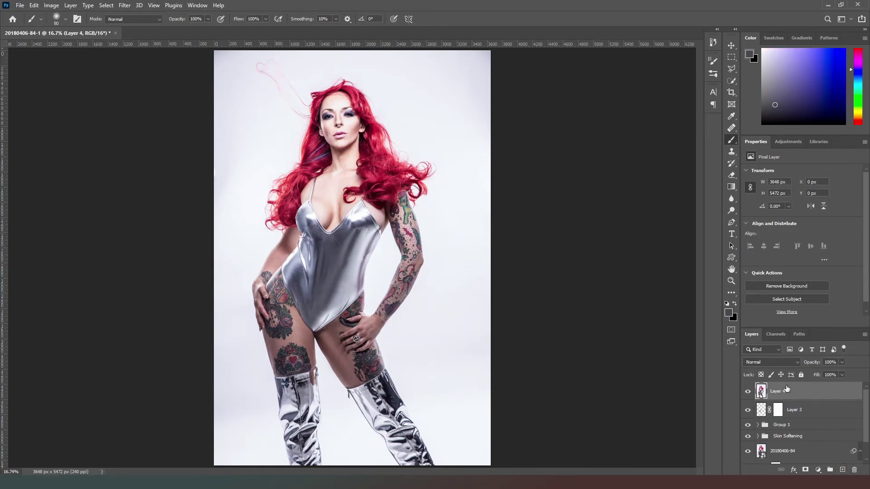
key("ctrl+j")
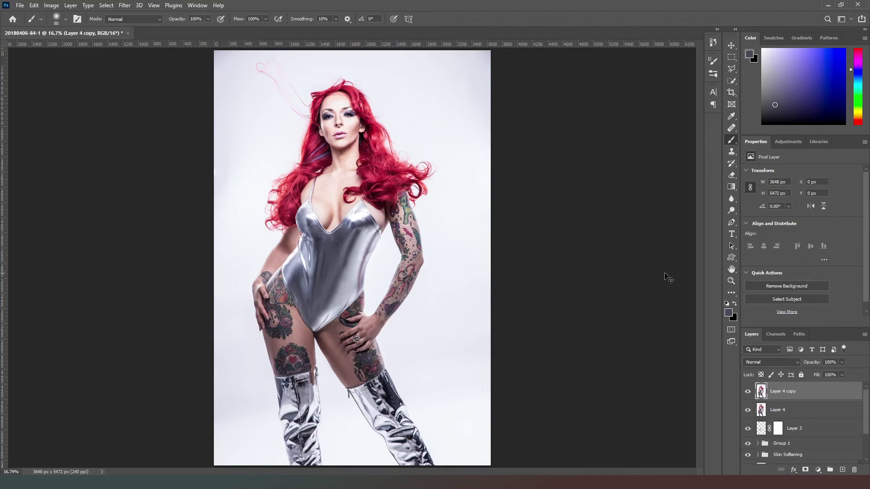
Hide the duplicate and apply a Gaussian Blur with a radius of 8.8 pixels to Layer 4
left_click(747, 391)
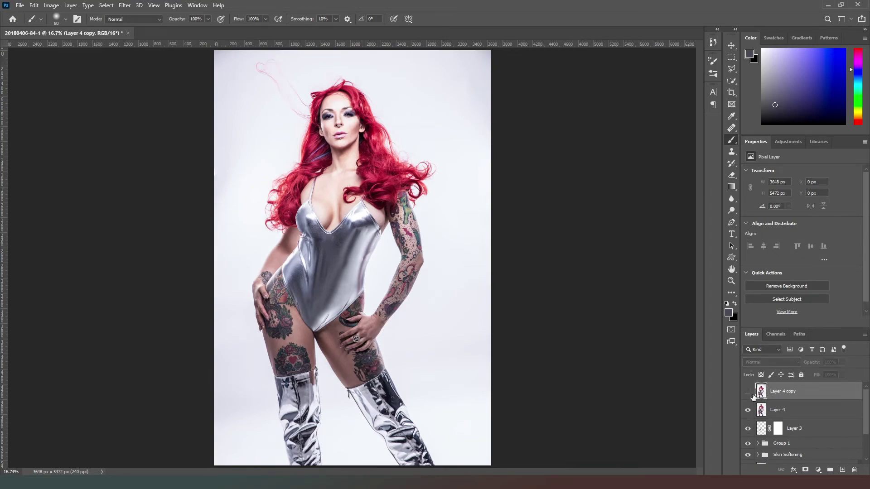
left_click(805, 410)
left_click(127, 6)
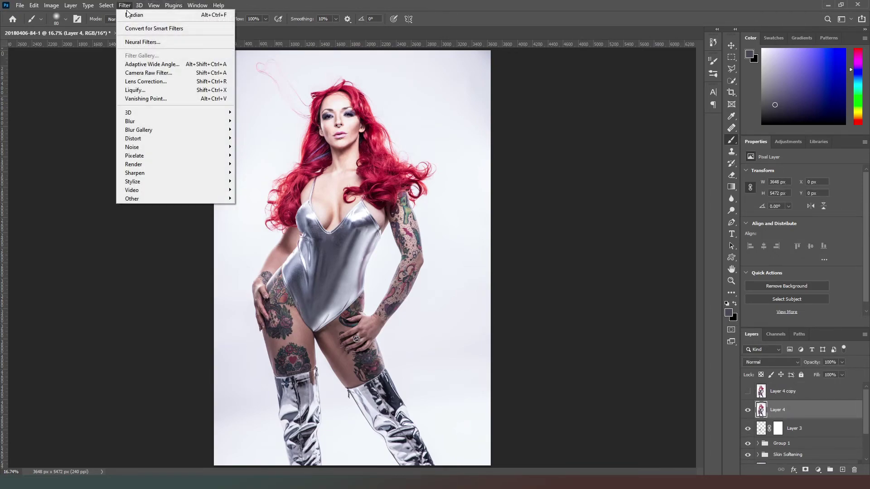
mouse_move(148, 120)
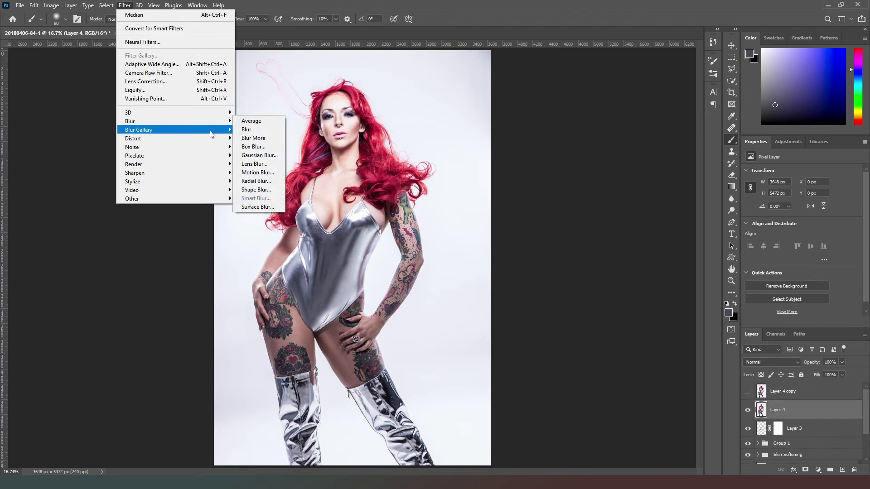
left_click(253, 155)
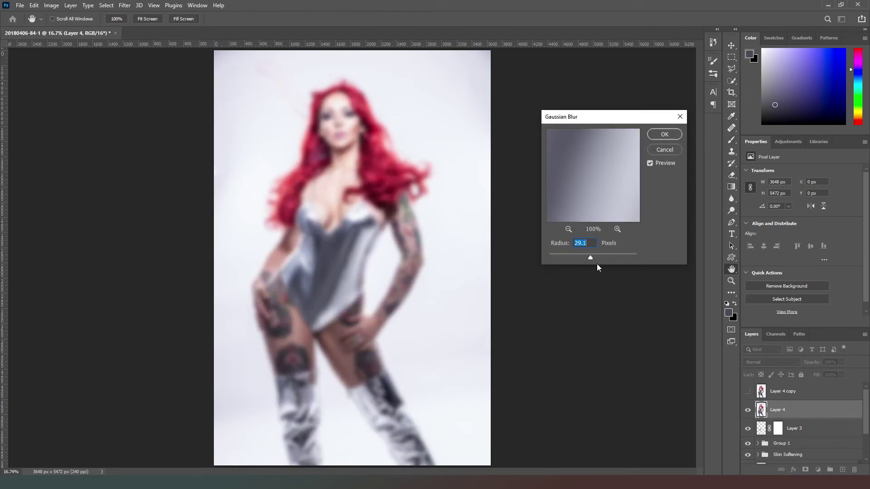
left_click_drag(587, 255, 585, 256)
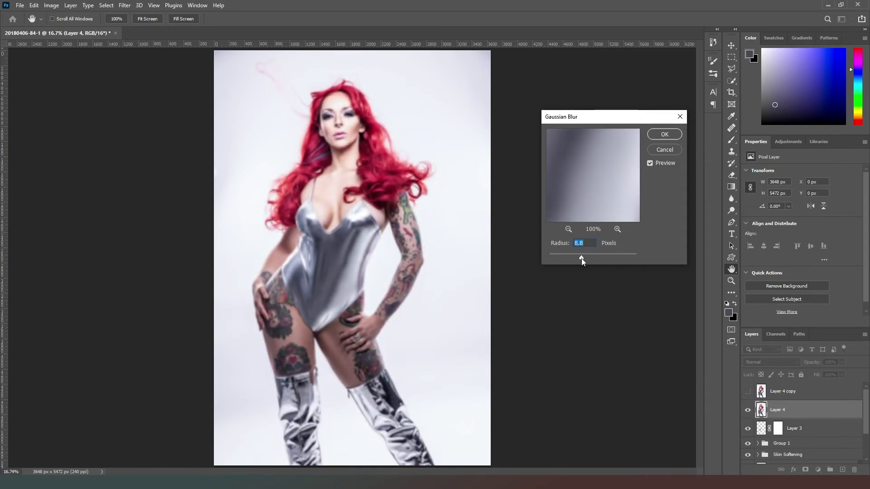
left_click(665, 134)
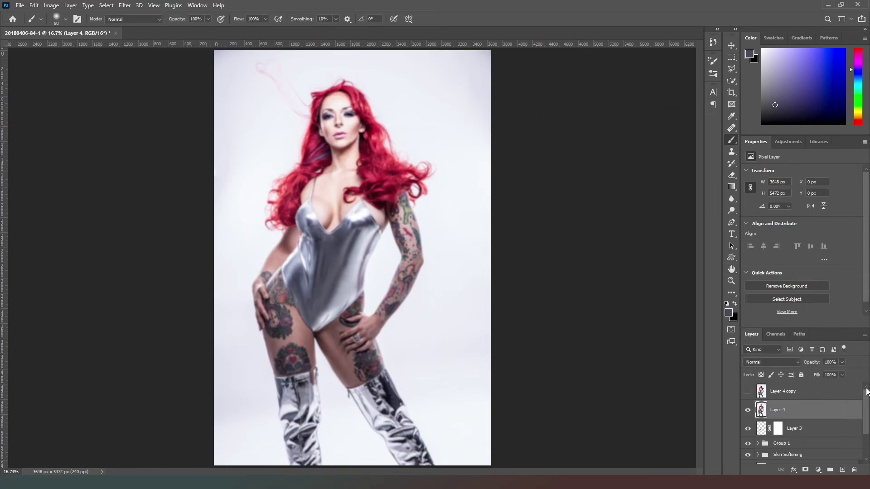
Show Layer 4 copy again and apply a High Pass filter with a radius of 3 pixels to it
left_click(747, 392)
left_click(783, 391)
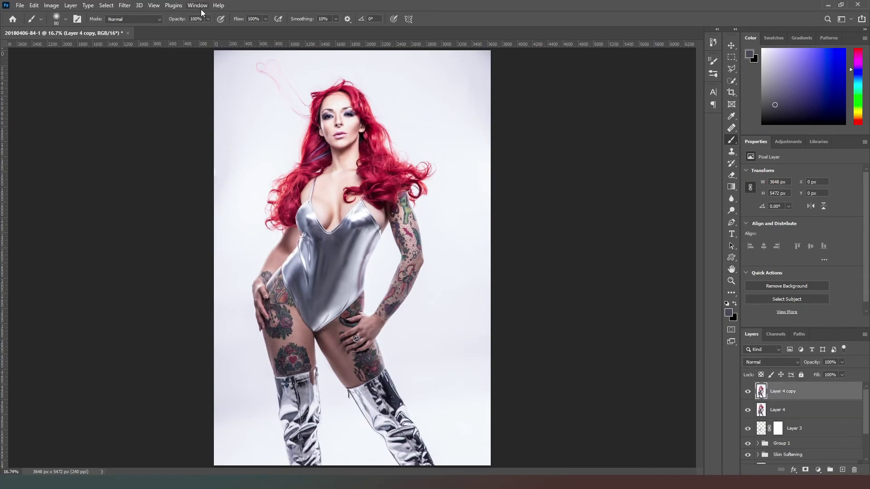
left_click(122, 5)
mouse_move(173, 197)
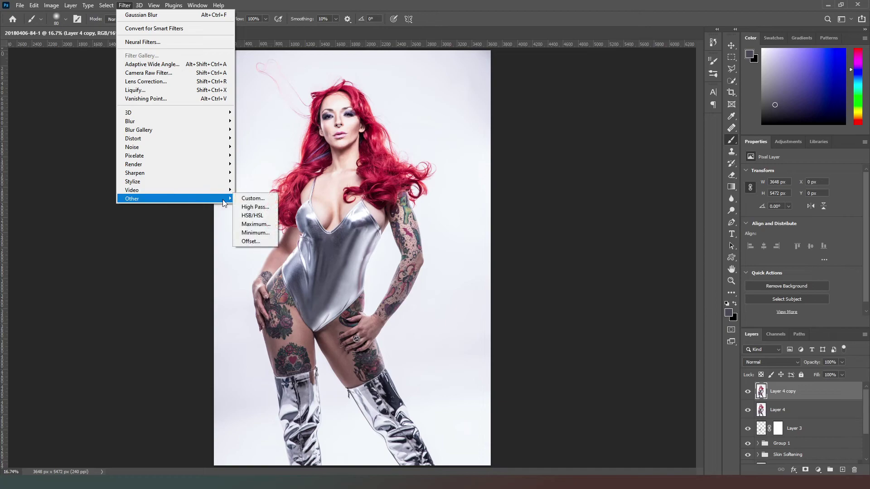
left_click(262, 207)
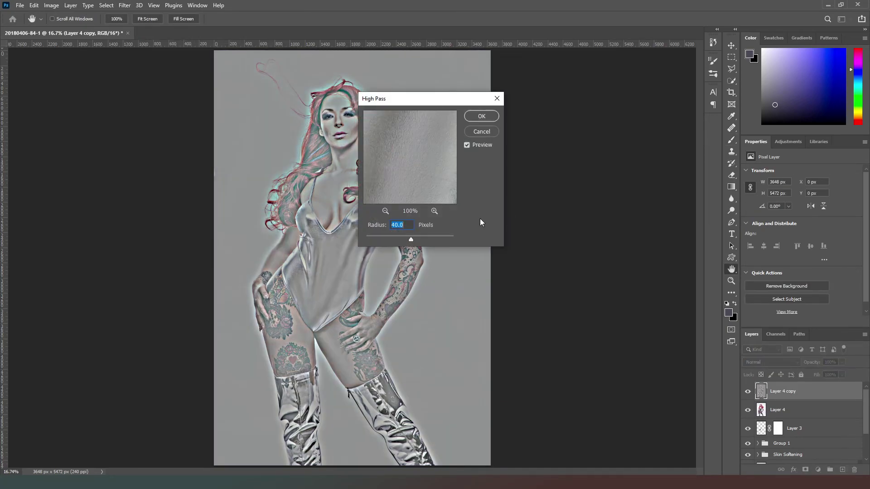
type("3")
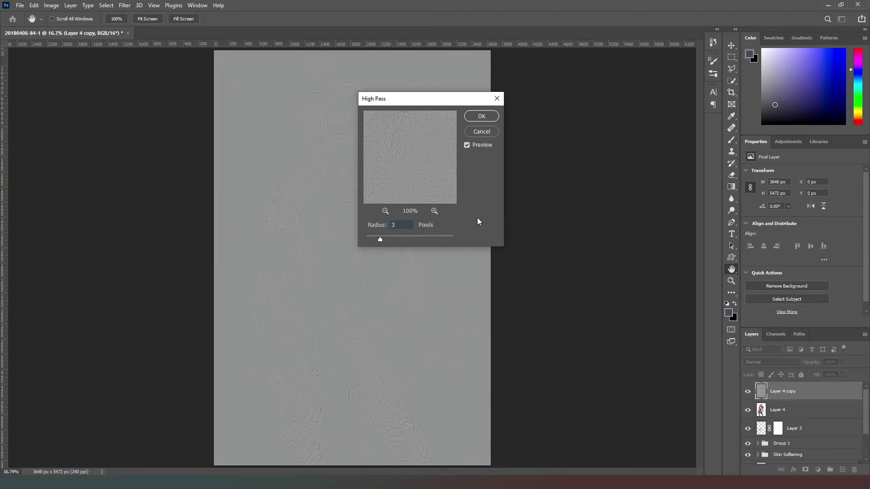
left_click(479, 117)
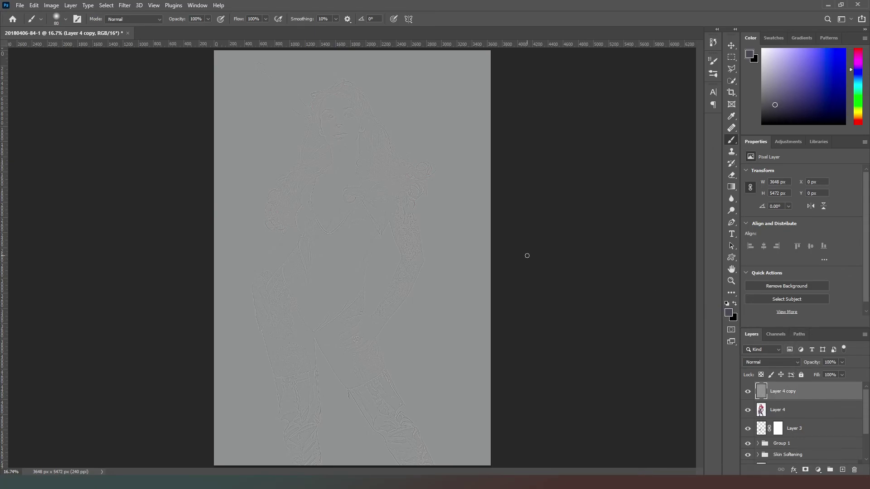
Desaturate the high-pass layer and set its blend mode to Soft Light
left_click(51, 5)
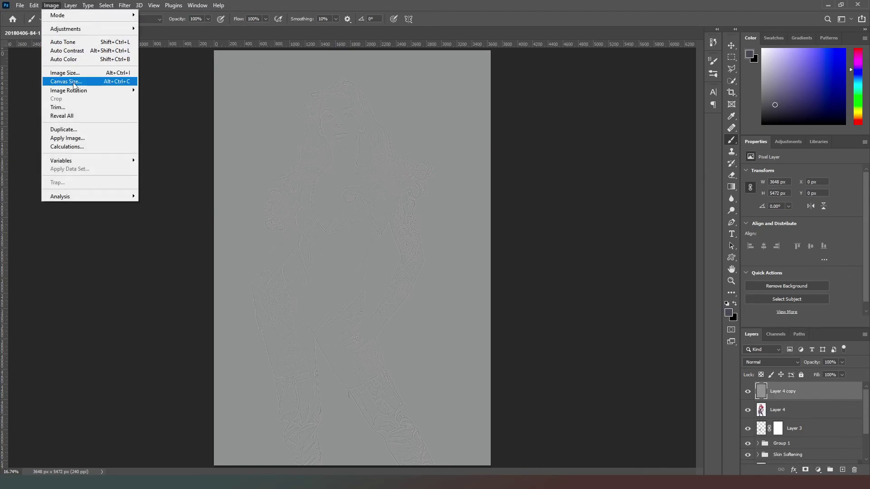
mouse_move(81, 29)
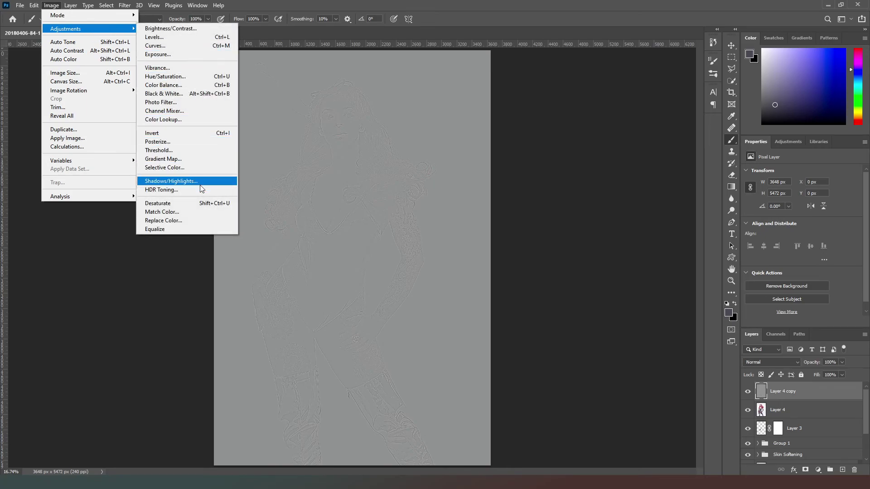
left_click(191, 202)
left_click(796, 361)
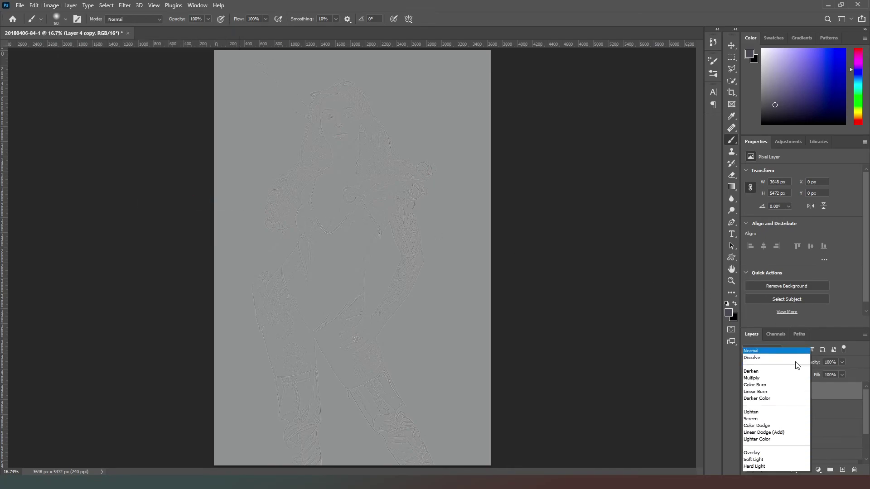
left_click(784, 363)
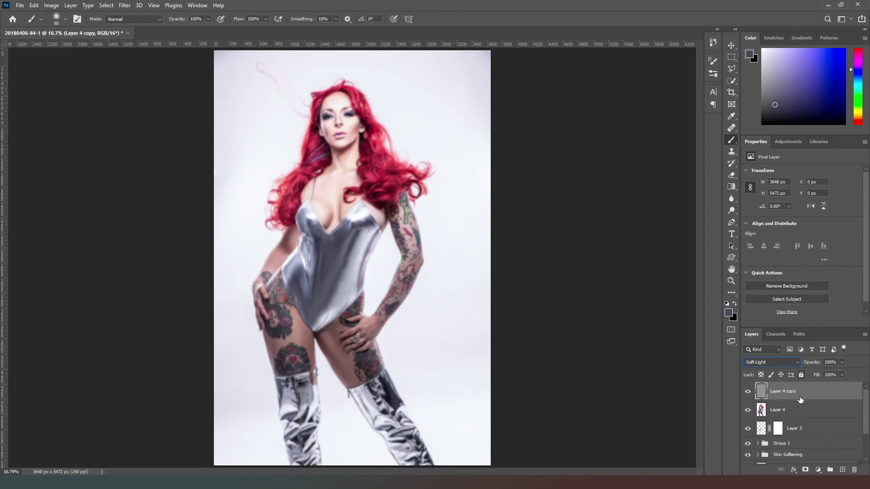
key("alt+bracketleft")
left_click(797, 364)
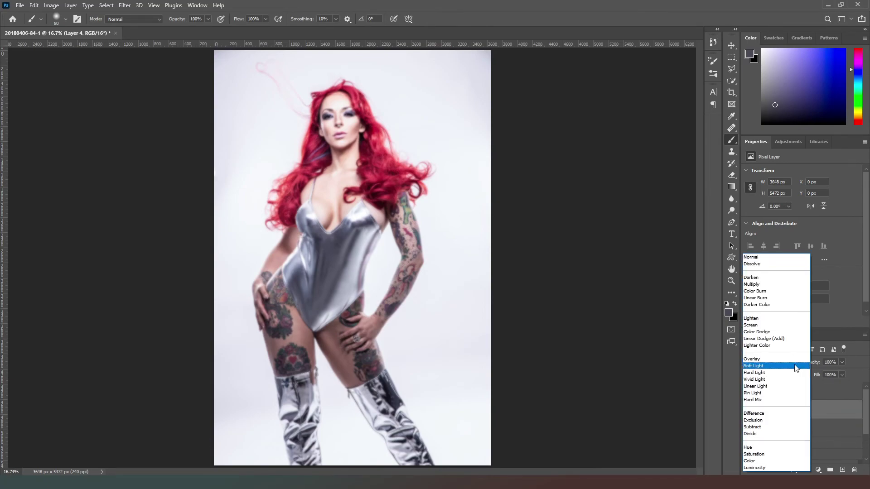
left_click(823, 392)
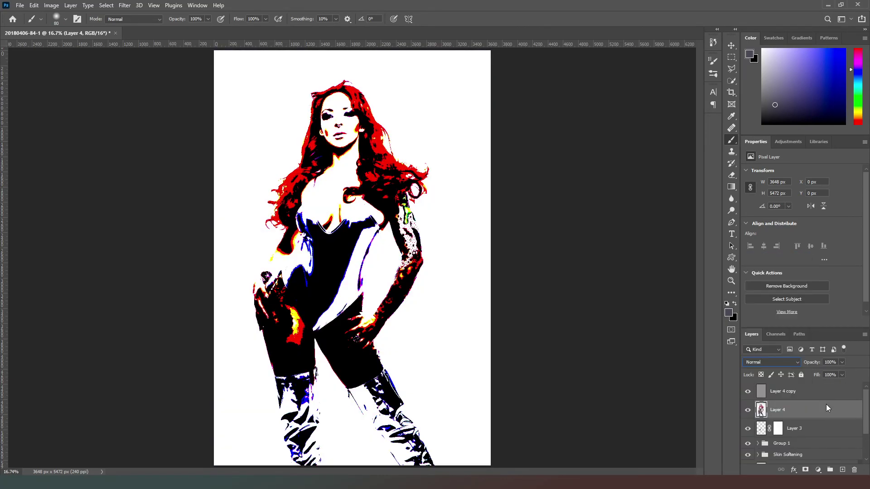
Set the blend mode of Layer 4 copy to Linear Light
left_click(799, 392)
left_click(793, 365)
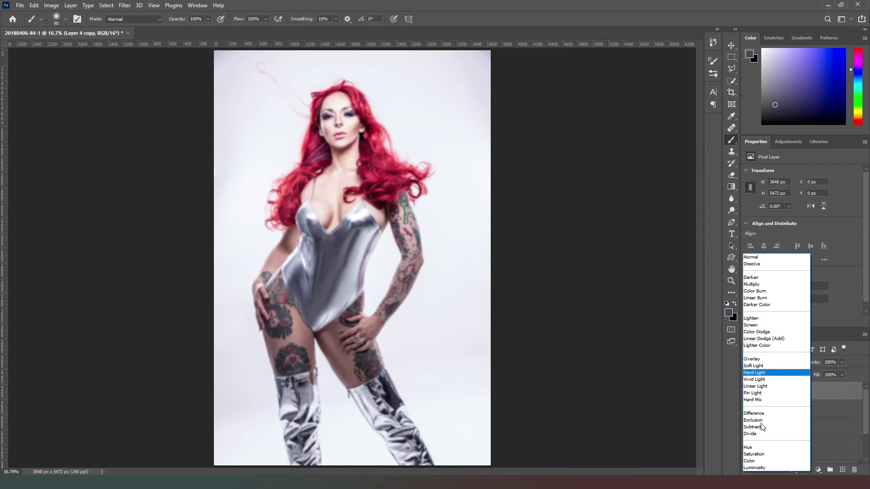
left_click(762, 386)
Lower the opacity of the blurred Layer 4 to about 52% and of Layer 4 copy to about 61%
left_click(822, 410)
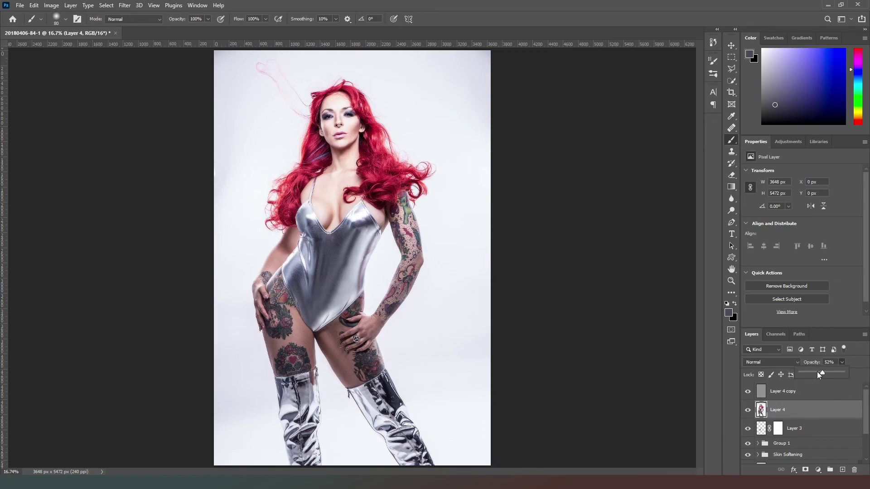
left_click(843, 386)
left_click(843, 363)
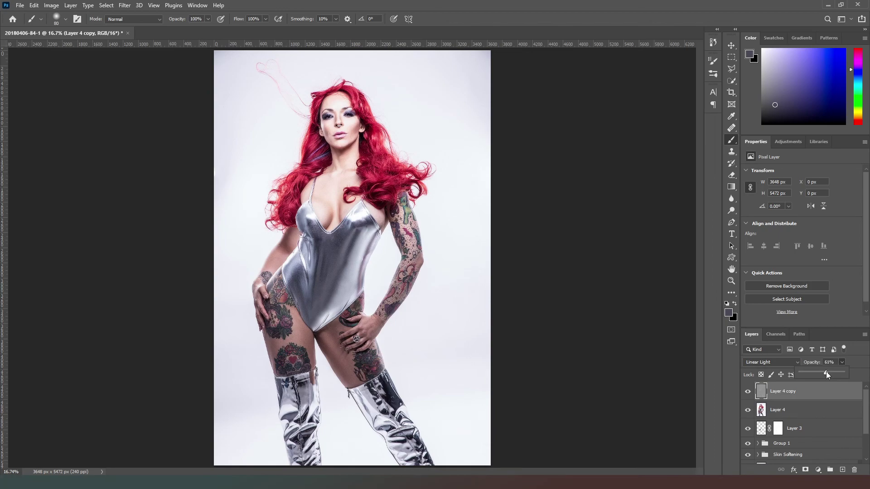